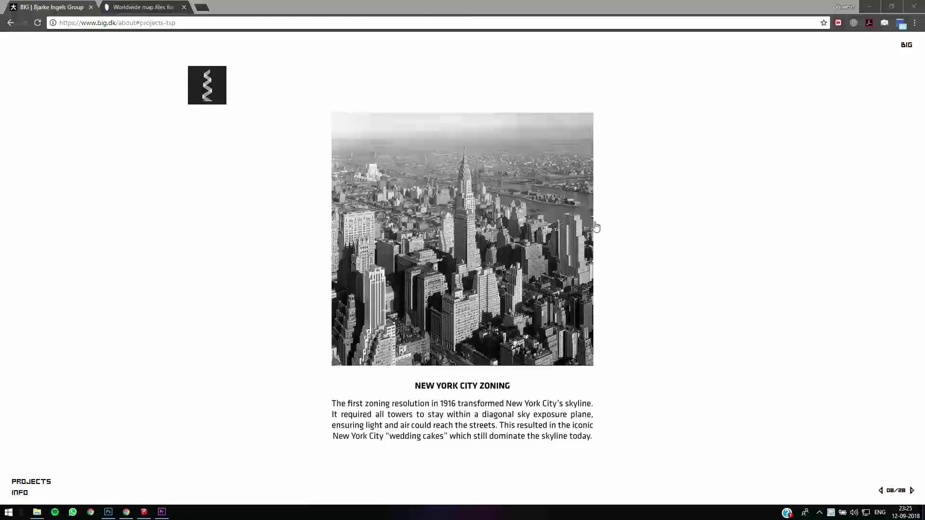
Advance the BIG Spiral slideshow from 08/28 to the Site & Envelope slide (12/28)
left_click(609, 266)
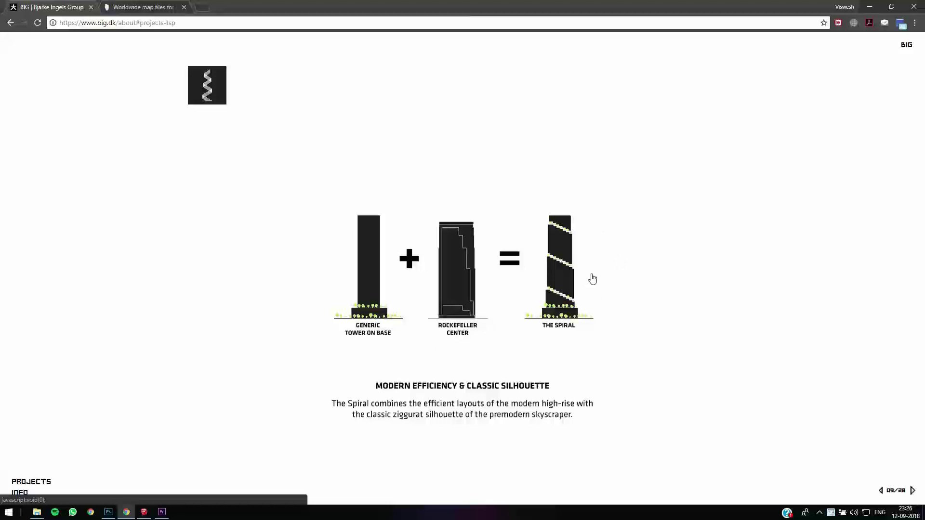
left_click(610, 278)
left_click(610, 278)
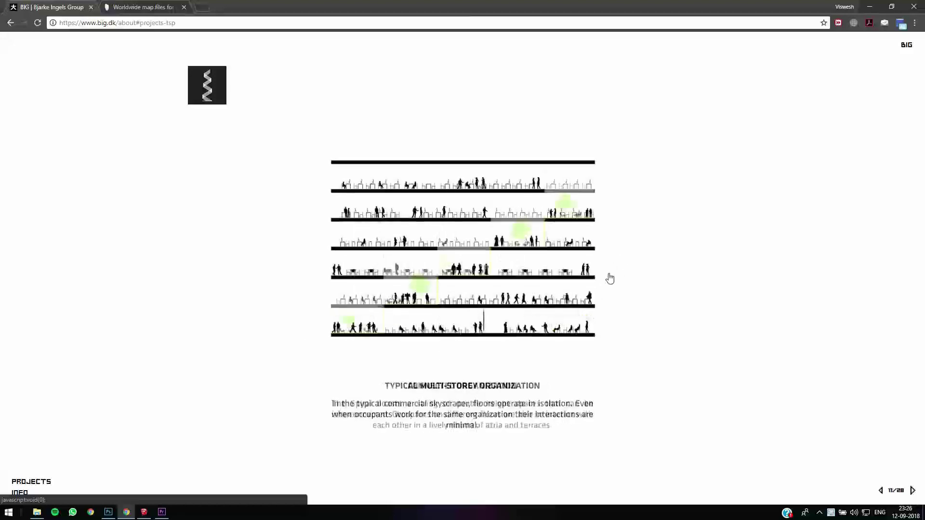
left_click(610, 278)
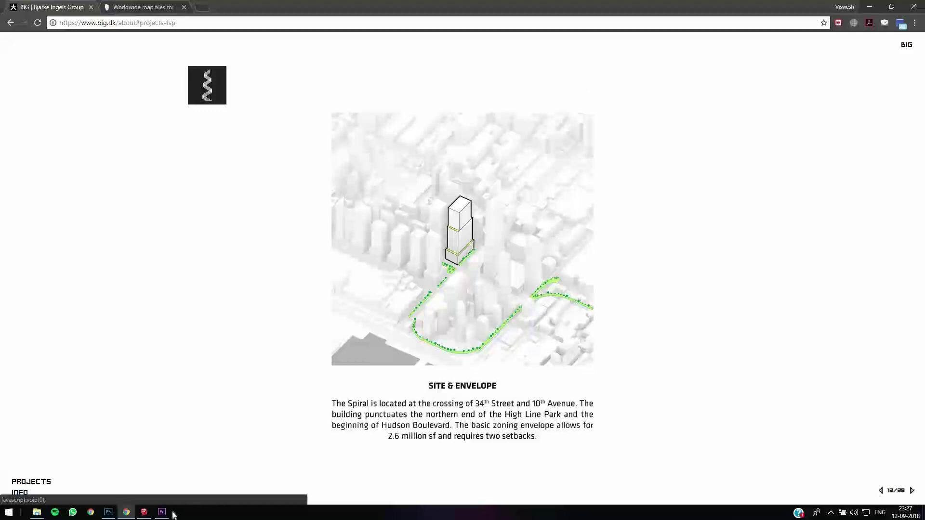
Glance at the SketchUp city model, then go back to Chrome's CADMapper page
left_click(145, 512)
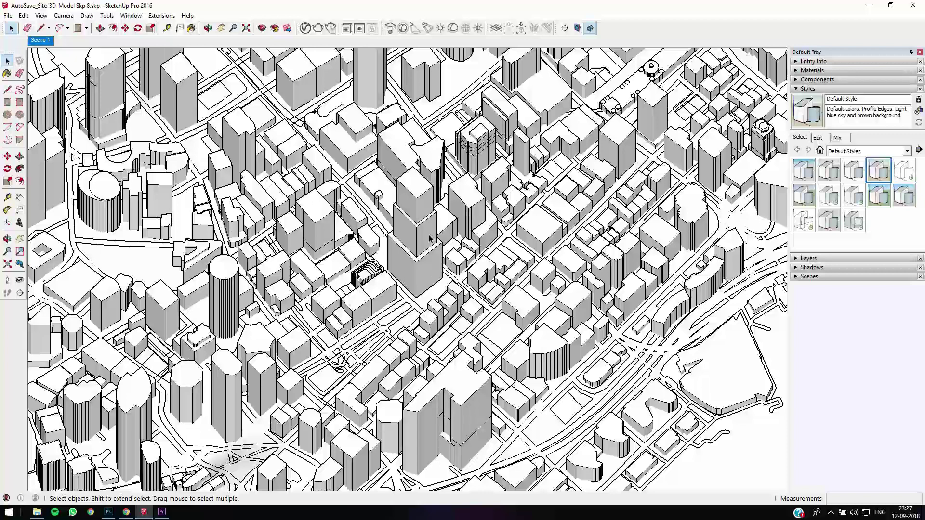
left_click(126, 512)
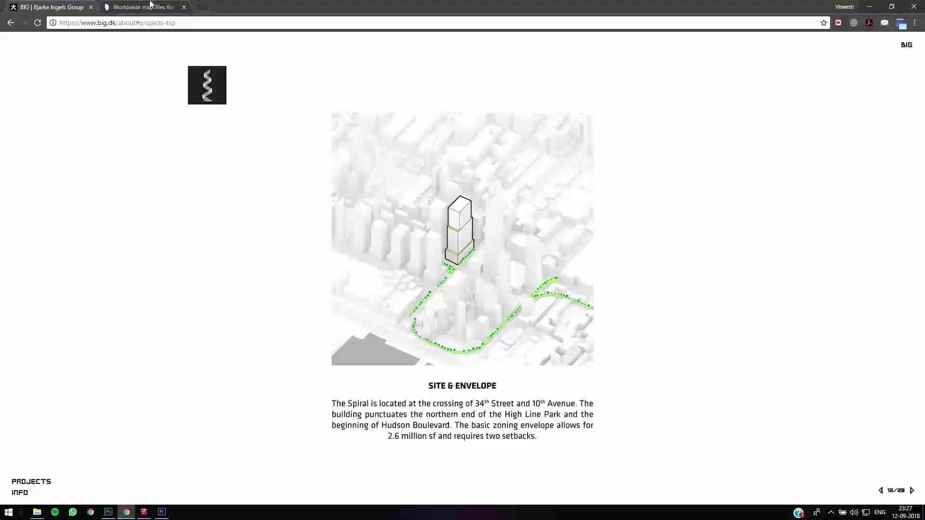
left_click(145, 6)
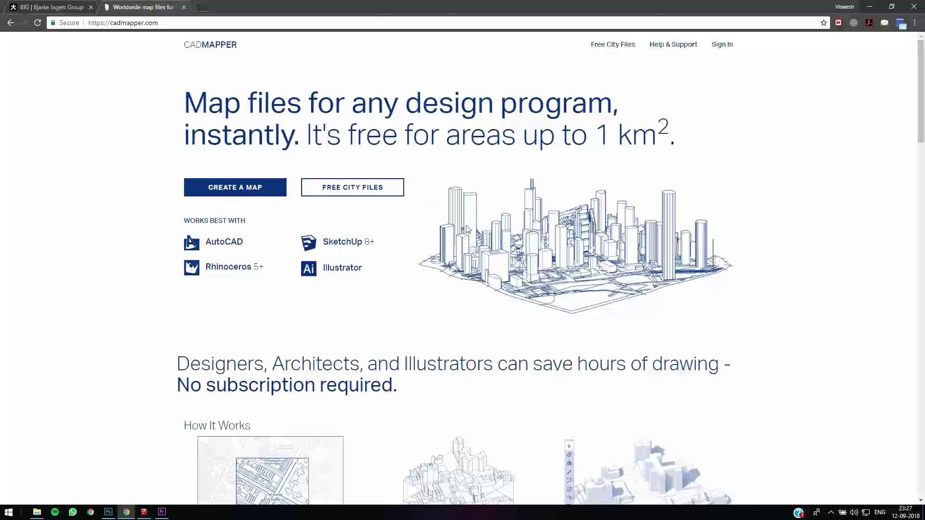
Read CADMapper's How It Works section, then return to the SketchUp city model with Styles collapsed
scroll(496, 301, "down", 4)
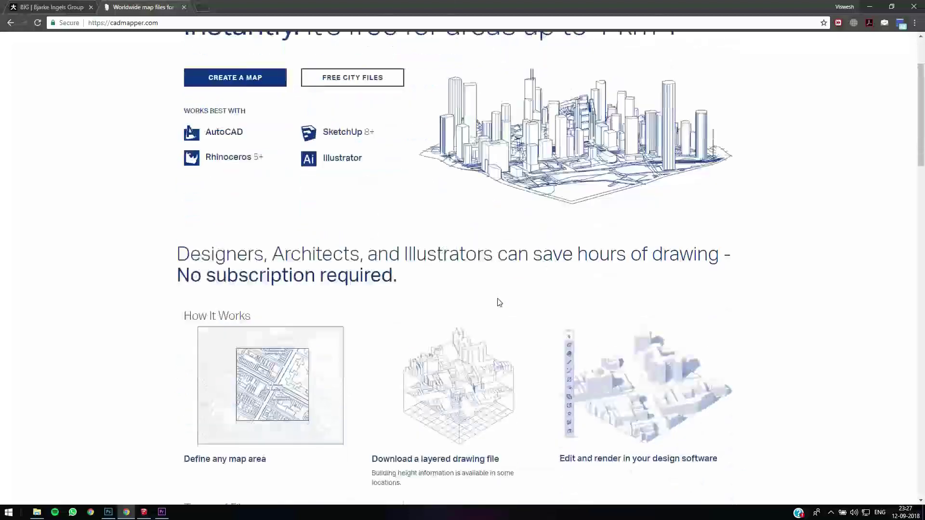
left_click(144, 513)
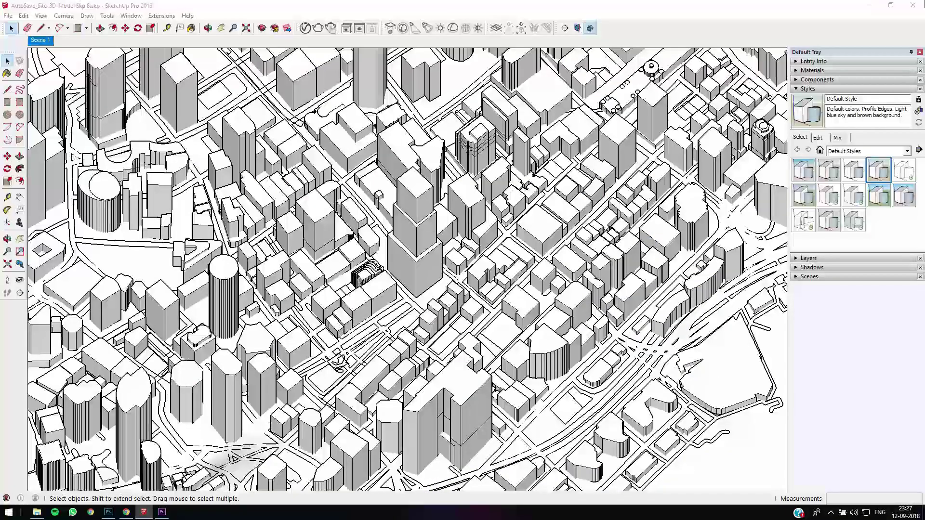
left_click(797, 90)
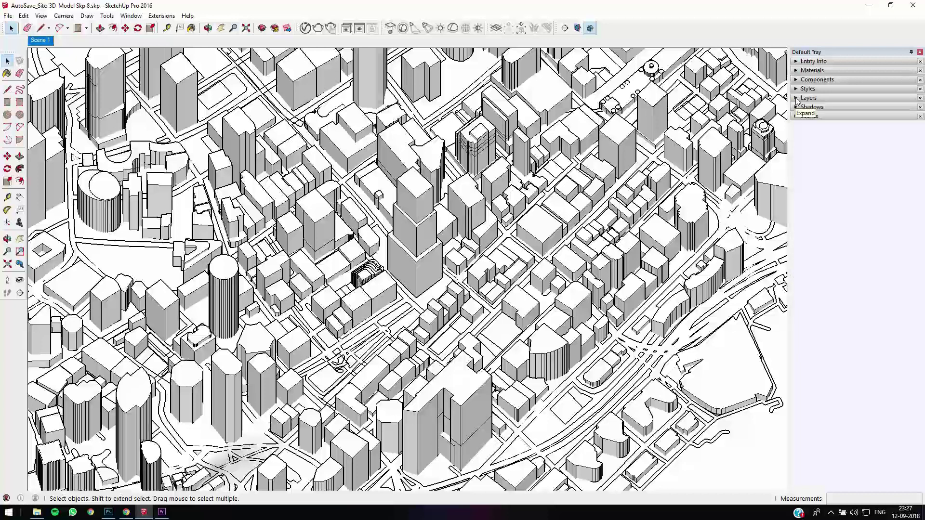
Expand the layer list and turn on railways, water, parks, contours and coastline layers
left_click(796, 99)
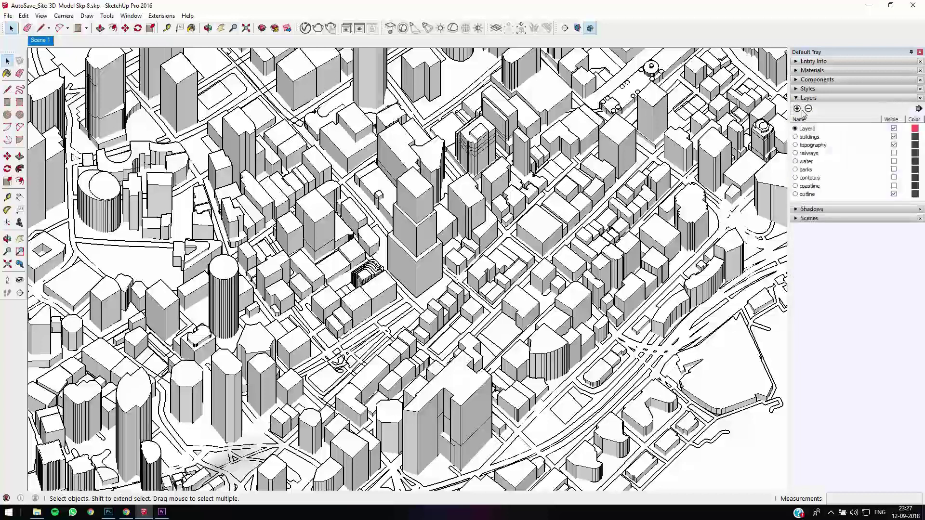
left_click(893, 153)
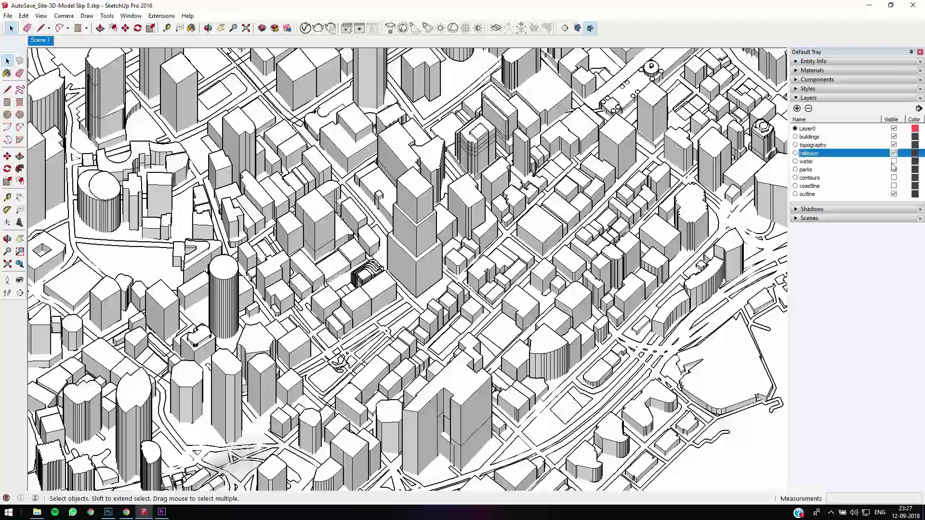
left_click(893, 169)
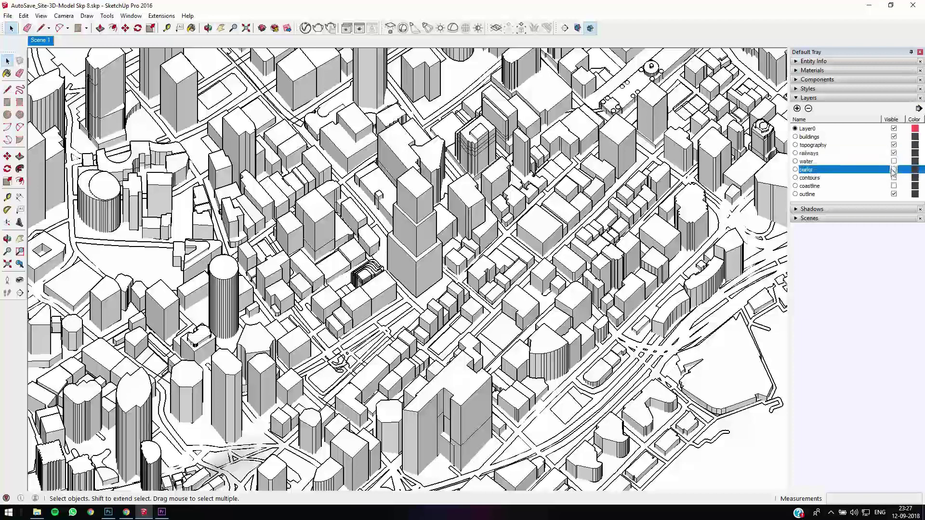
left_click(894, 161)
left_click(893, 194)
left_click(893, 178)
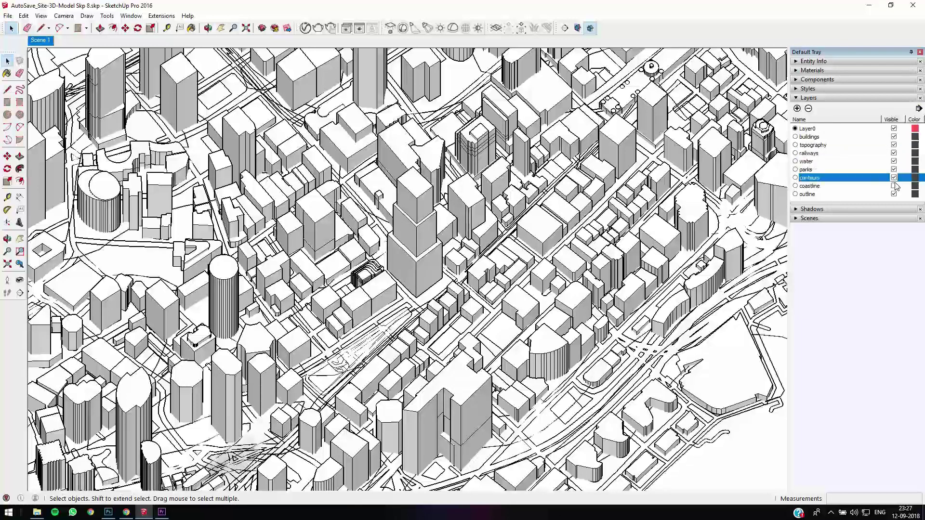
left_click(893, 186)
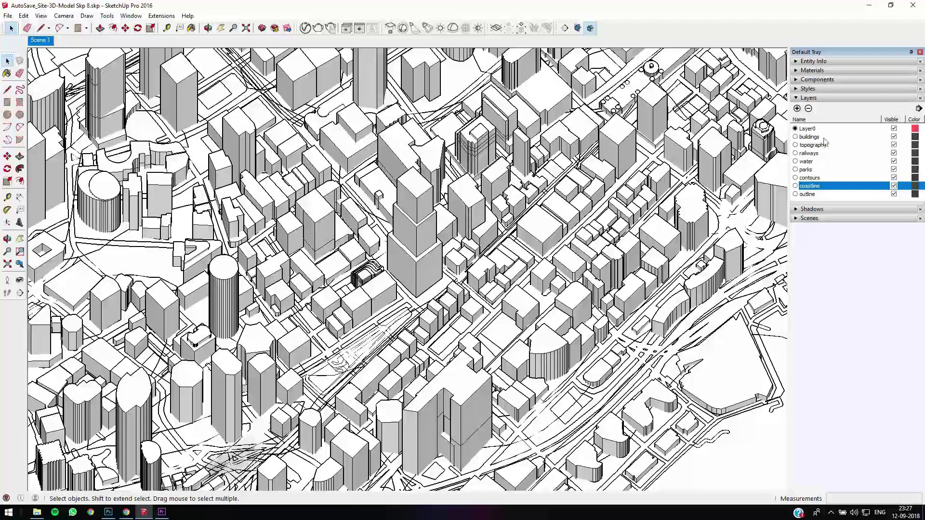
Hide water, parks, contours and coastline, keep topography and outline, and dismiss the Layer0 warning
left_click(894, 145)
left_click(894, 146)
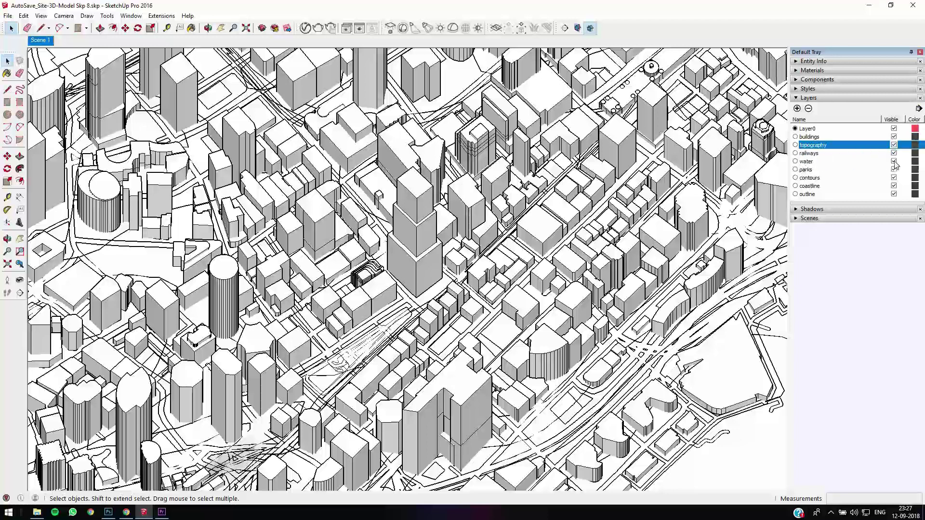
left_click(894, 161)
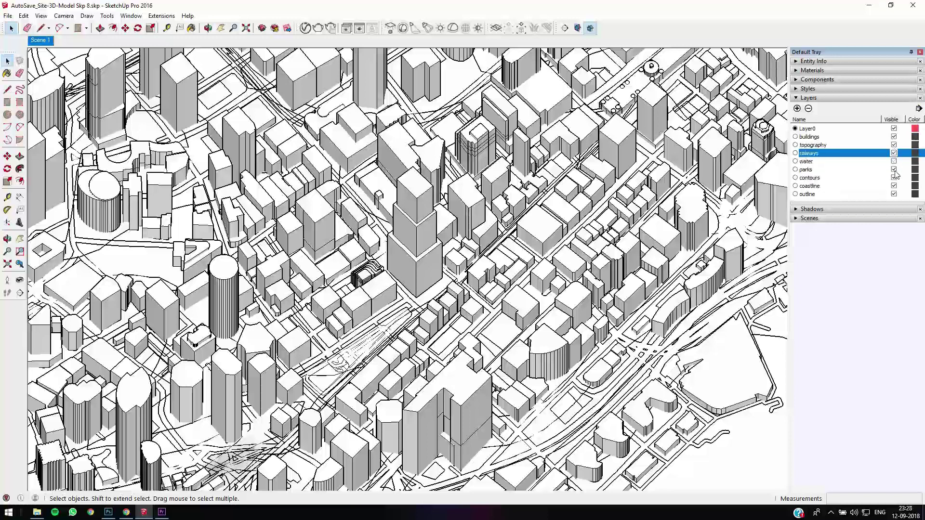
left_click(894, 170)
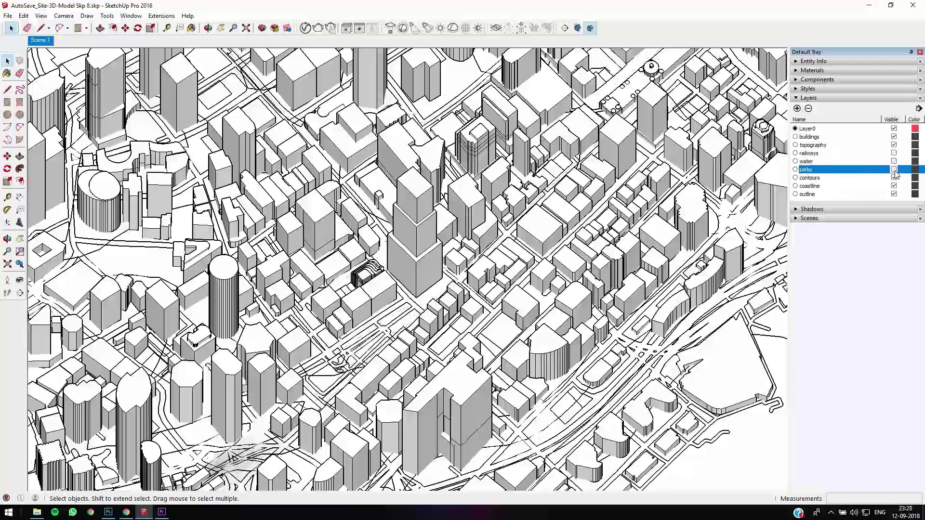
left_click(894, 178)
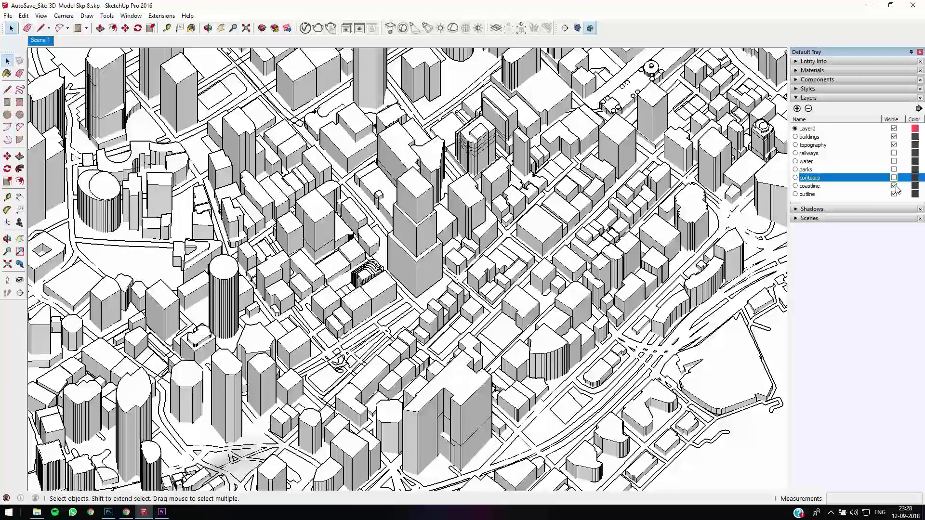
left_click(895, 186)
left_click(894, 194)
left_click(894, 195)
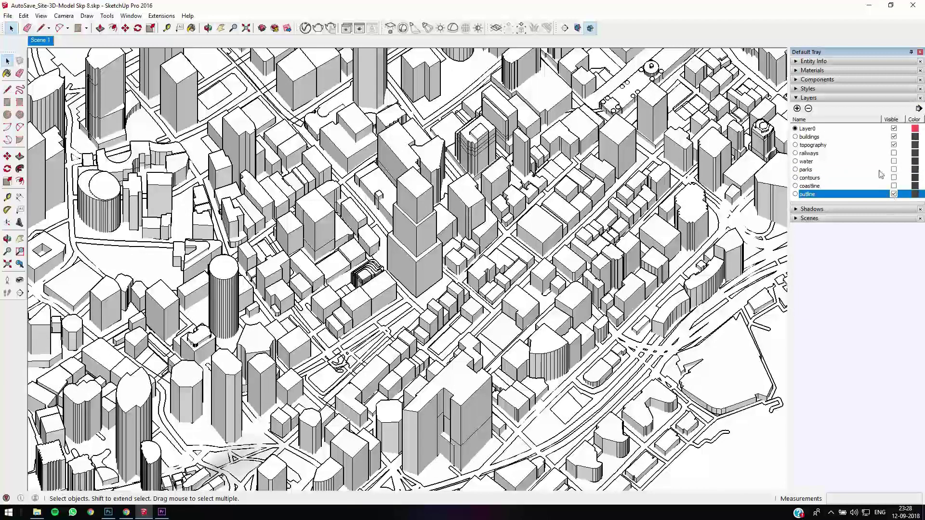
left_click(894, 129)
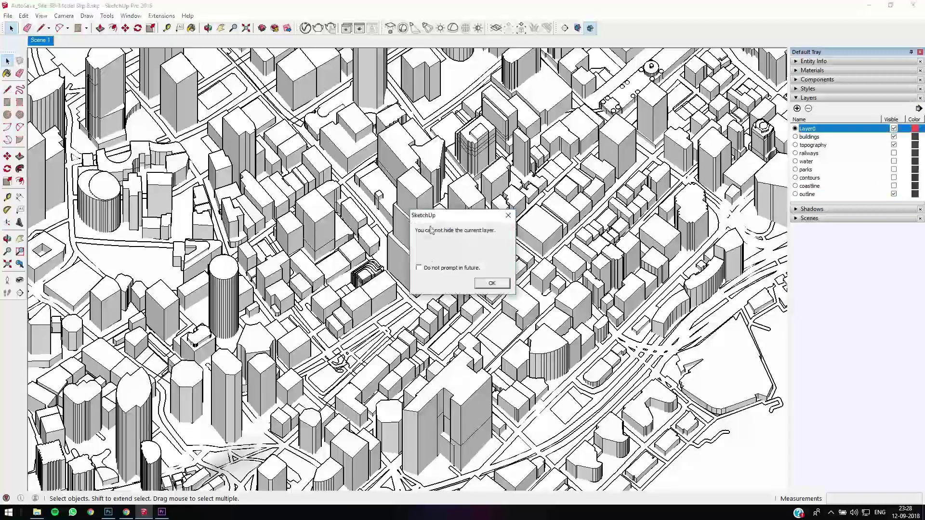
left_click(507, 215)
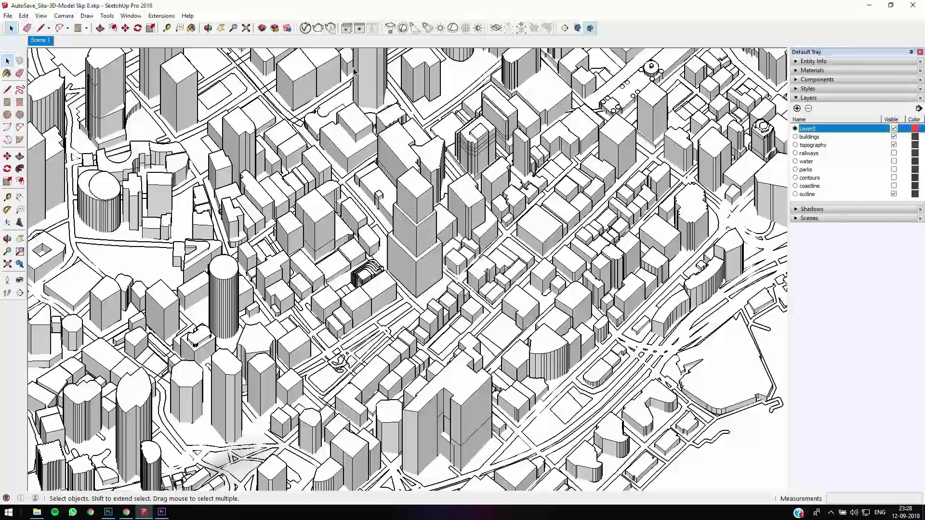
Open V-Ray Asset Editor settings, adjust the Material Override colour, and move the editor top right
left_click(305, 28)
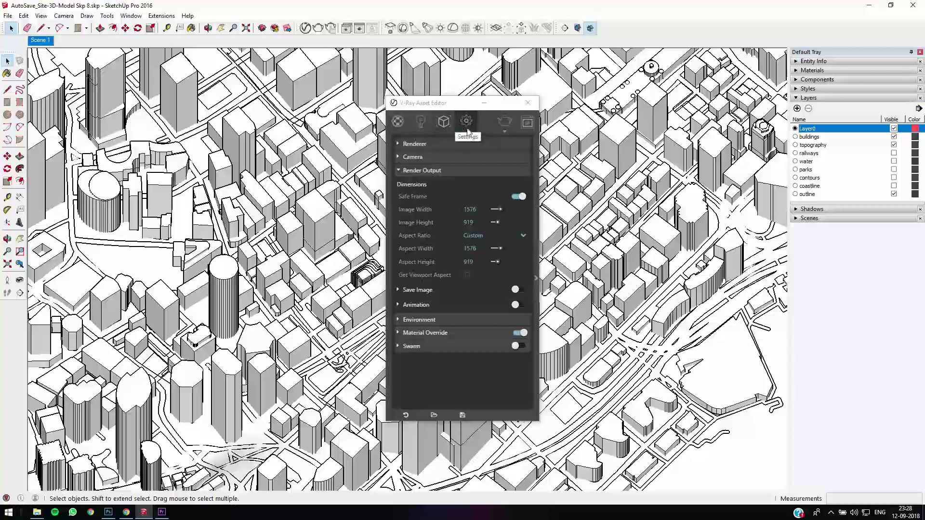
left_click(478, 104)
left_click(398, 170)
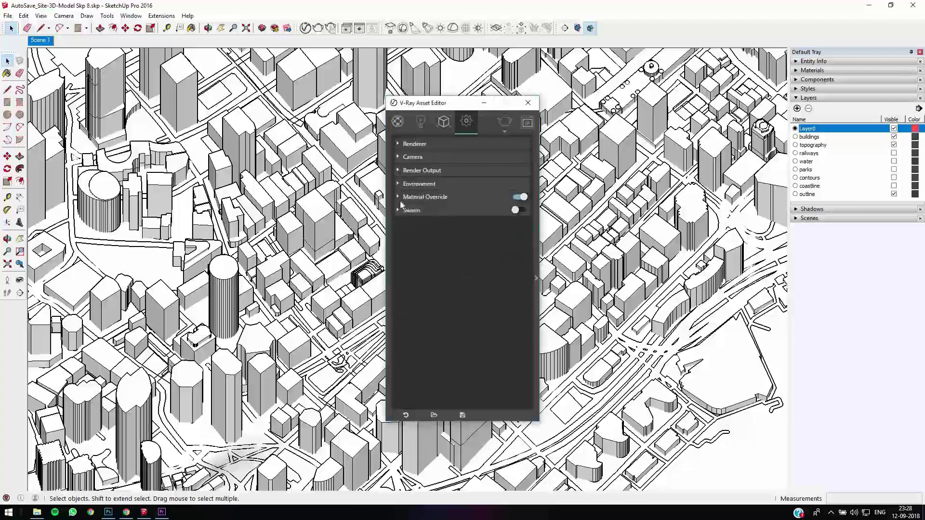
left_click(471, 197)
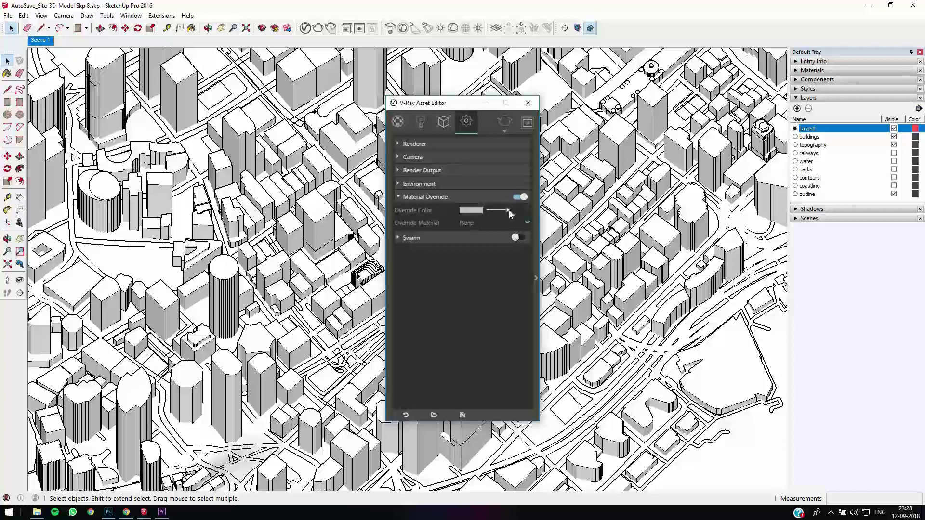
left_click_drag(509, 211, 514, 218)
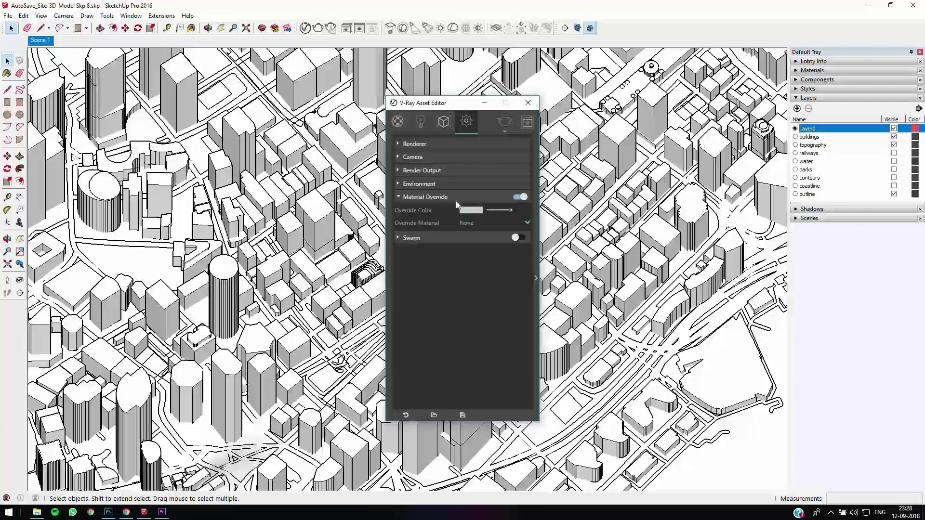
left_click(399, 197)
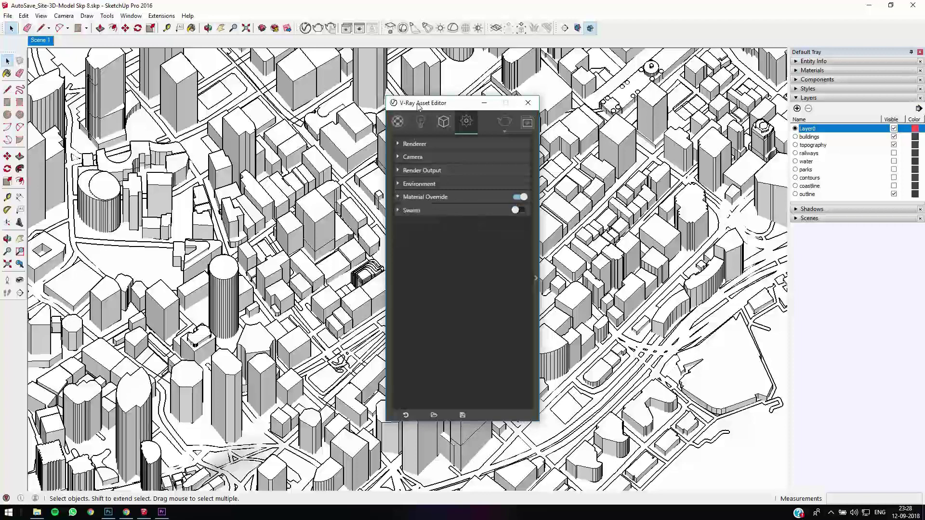
left_click_drag(419, 106, 779, 70)
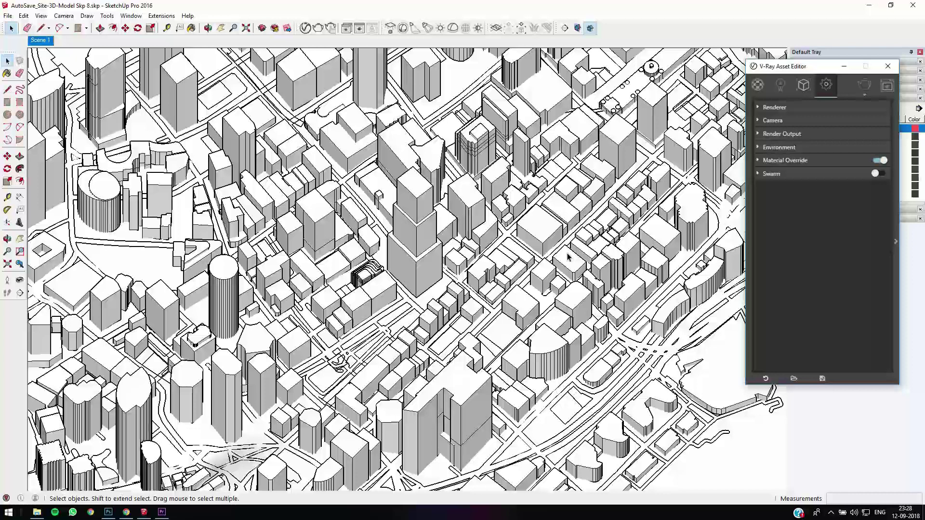
Set V-Ray Render Output to a Custom aspect at 1576 × 919 using Get Viewport Aspect
left_click(759, 134)
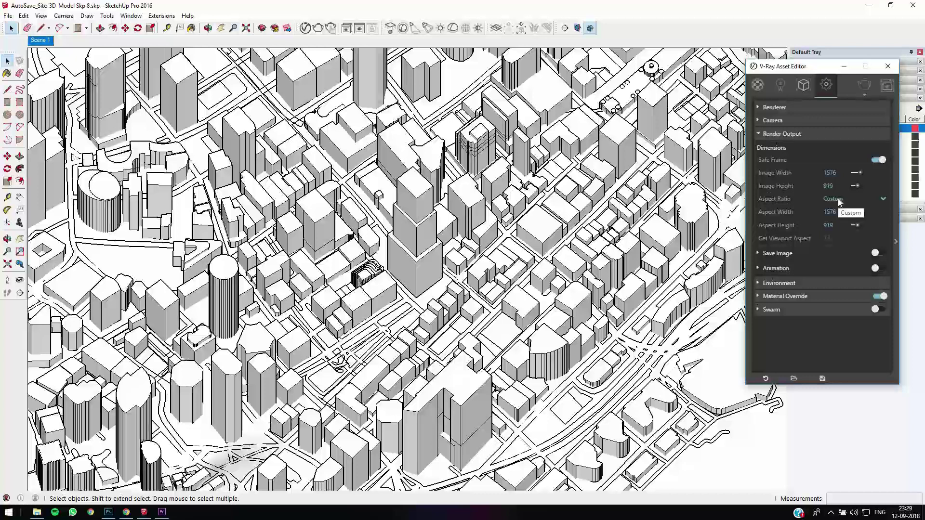
left_click(839, 200)
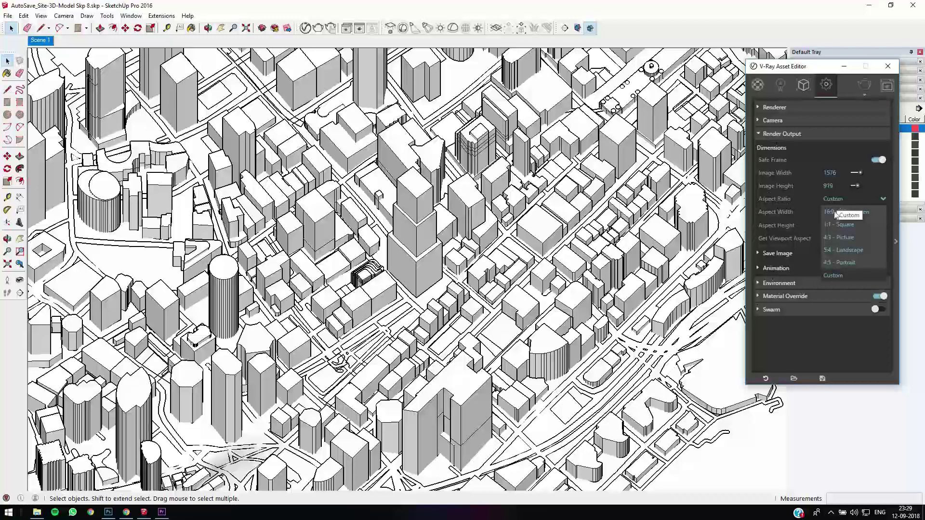
left_click(832, 276)
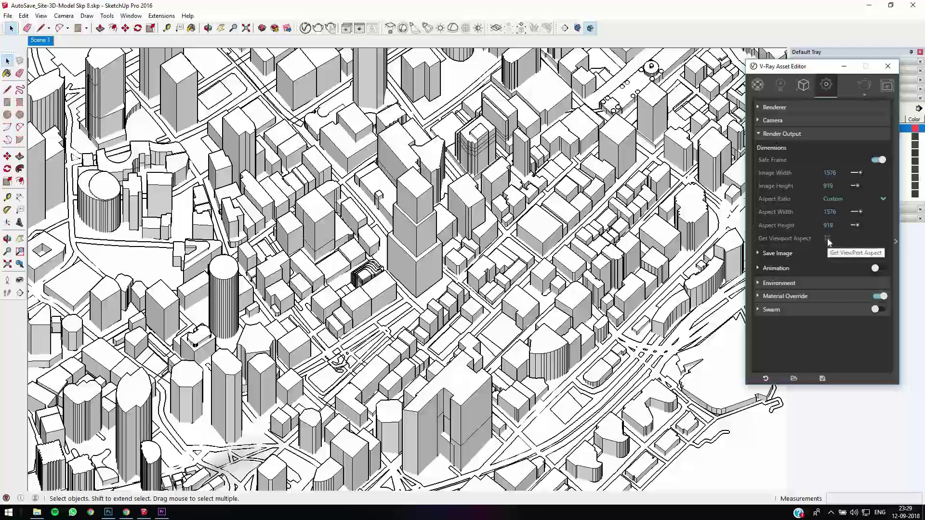
left_click(828, 238)
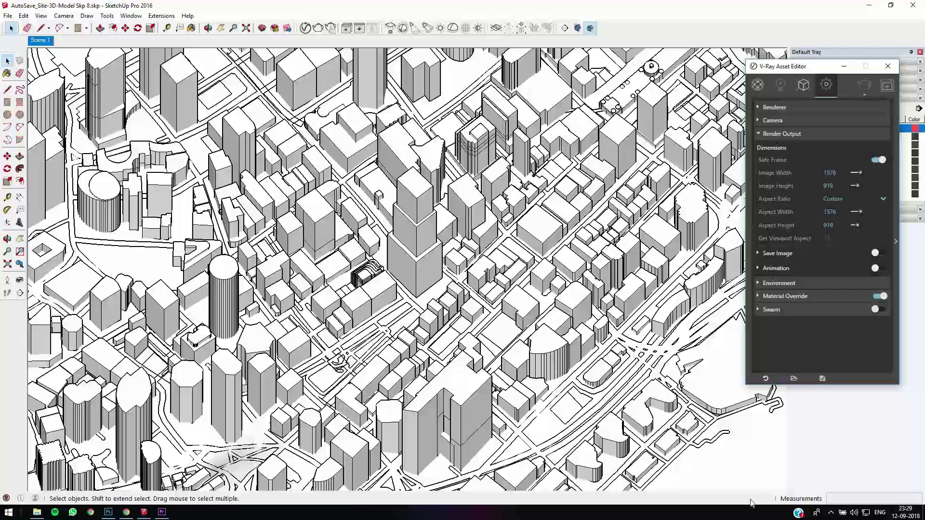
Start a V-Ray render of the city view, minimize its progress window, and return to the model
left_click(870, 91)
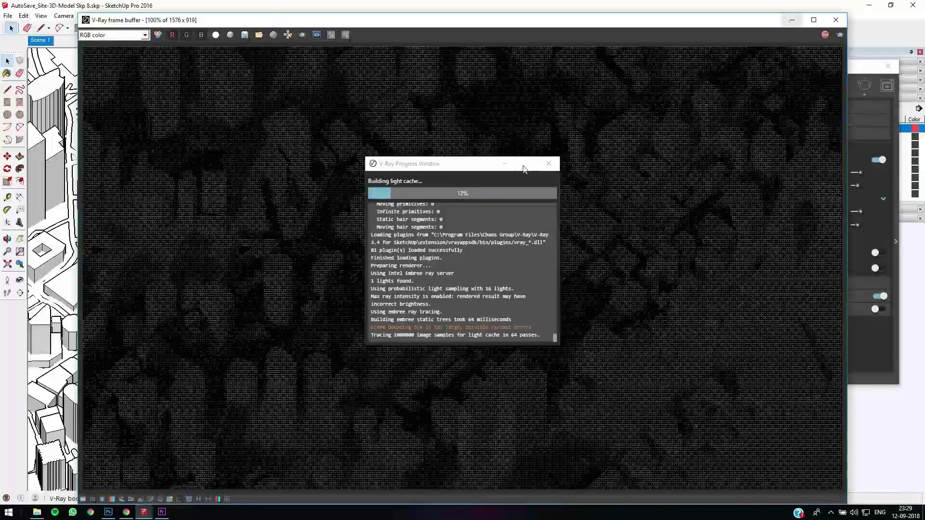
left_click(505, 163)
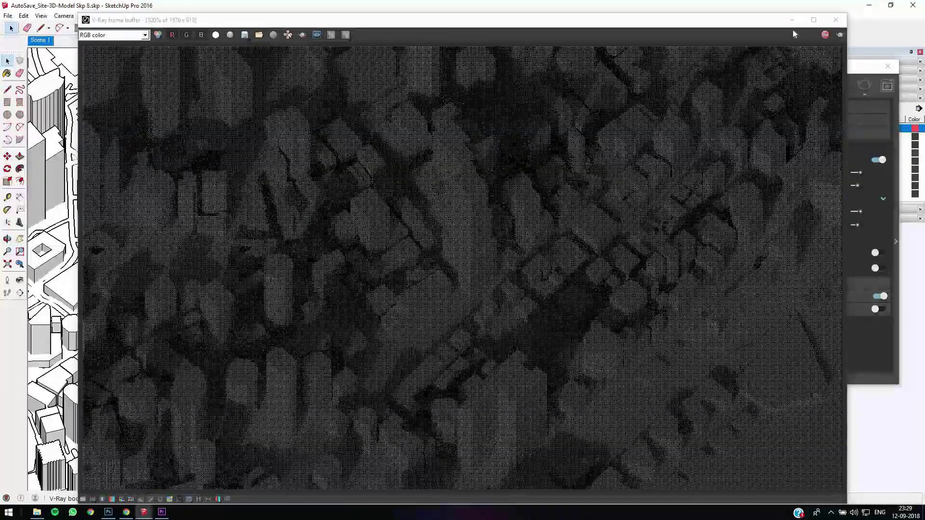
left_click(847, 70)
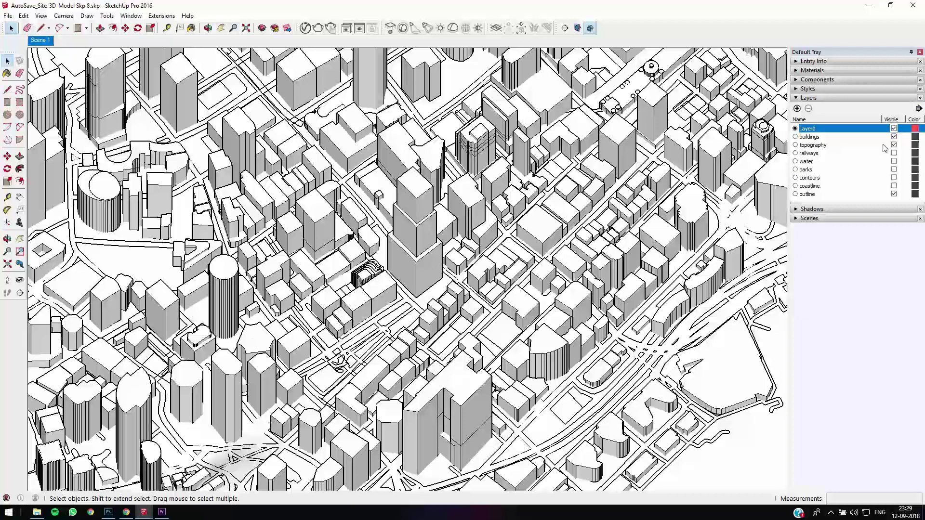
Apply the HiddenLine style from Default Styles to the city model
left_click(798, 98)
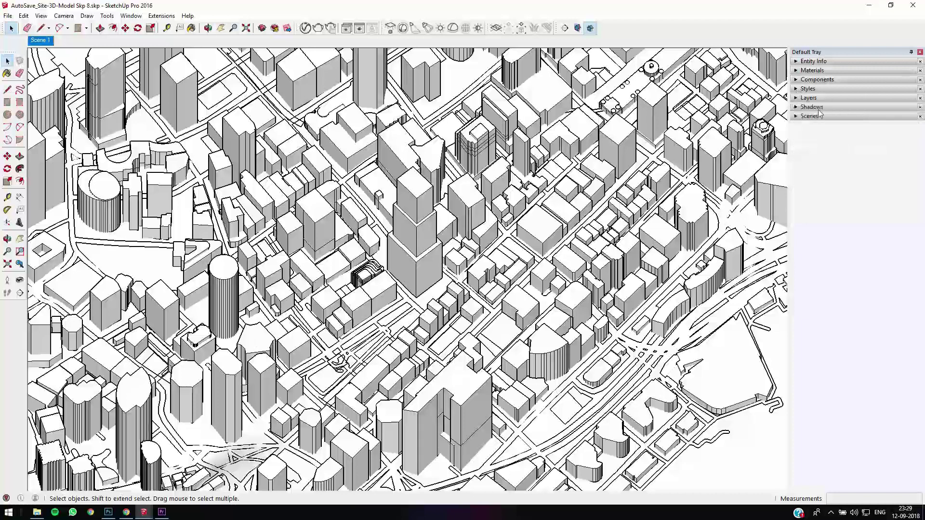
left_click(799, 90)
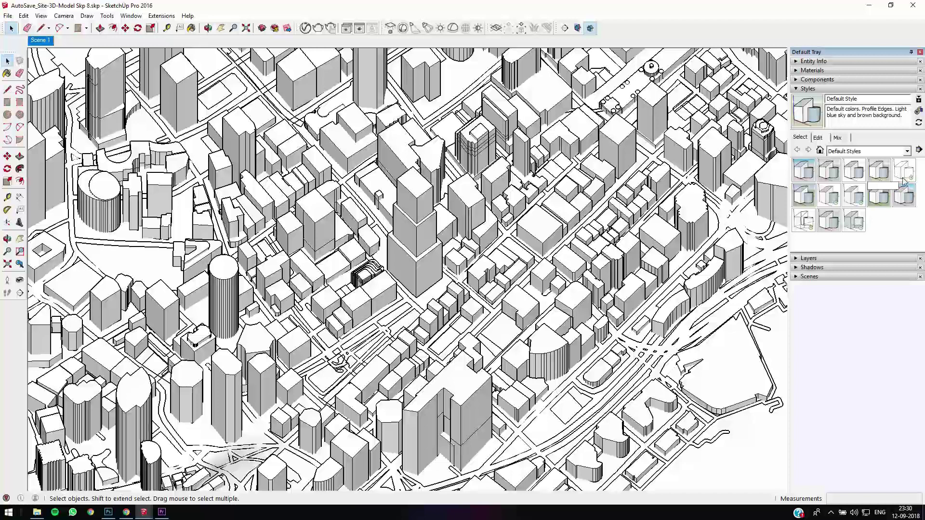
left_click(907, 150)
left_click(907, 177)
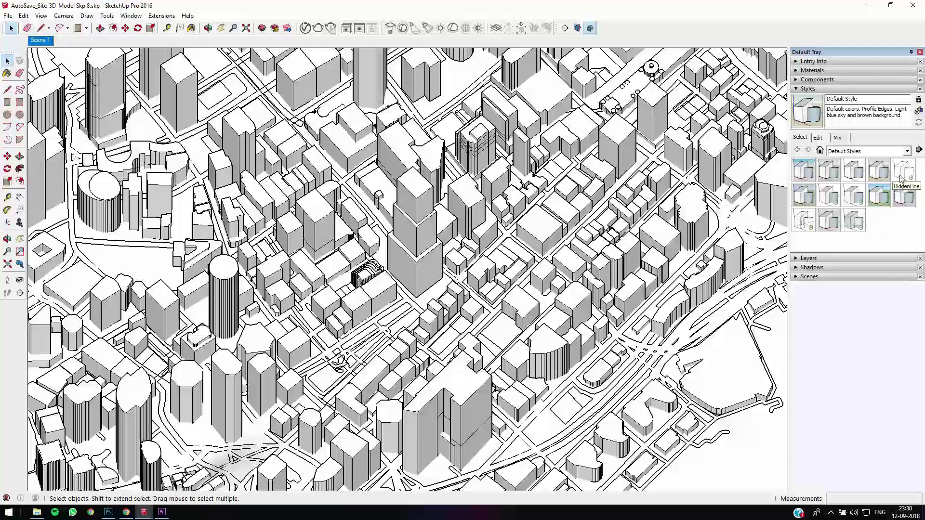
left_click(901, 178)
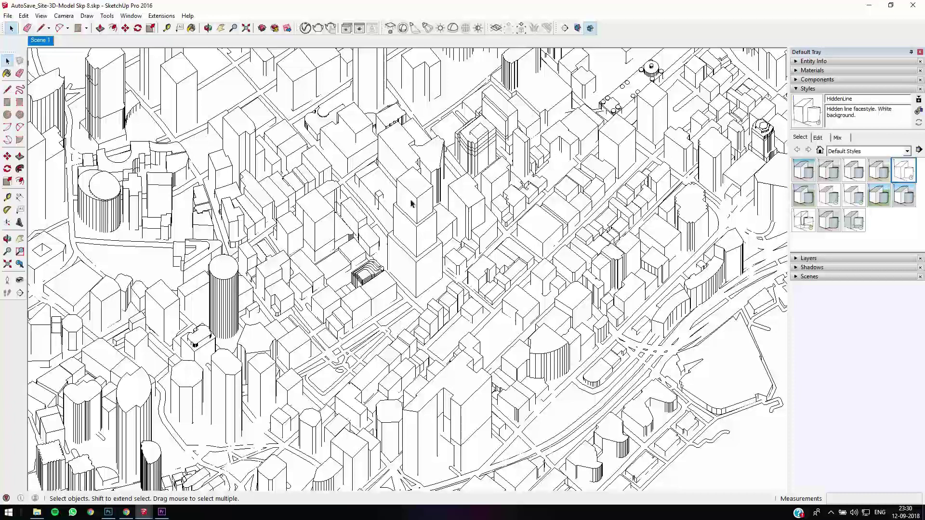
In the style's edge settings, toggle thick Profiles on and then off again
left_click(818, 137)
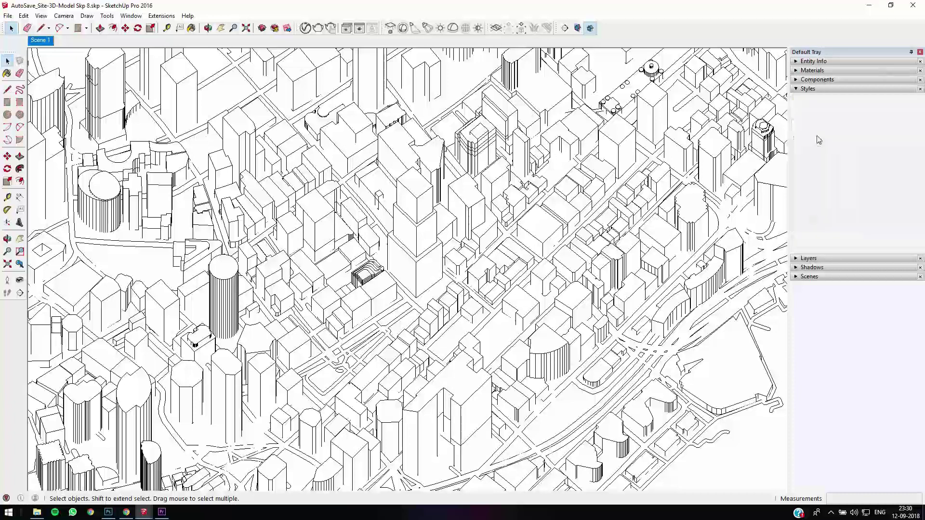
left_click(797, 187)
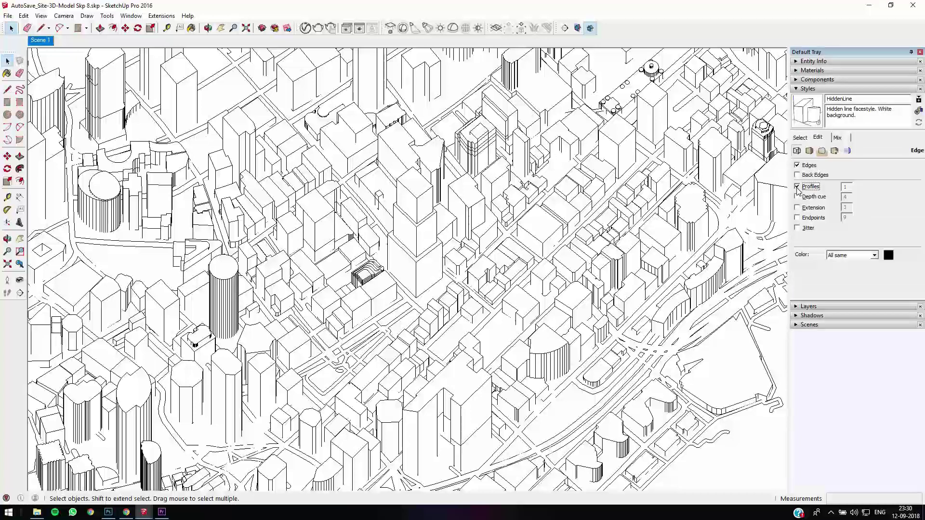
left_click(797, 186)
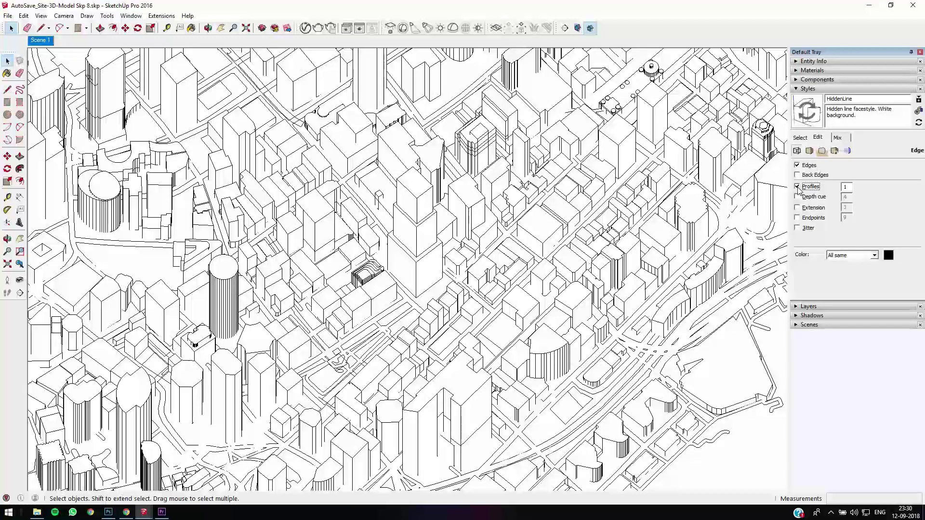
Turn off Profiles and export the view as a 2D JPEG replacing Outline.jpg on the Desktop
left_click(798, 187)
left_click(801, 138)
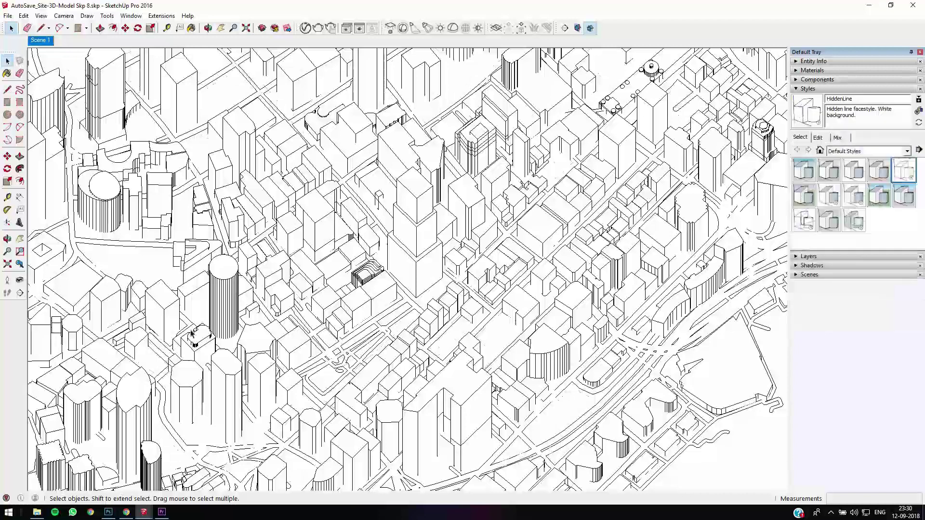
key("alt+f")
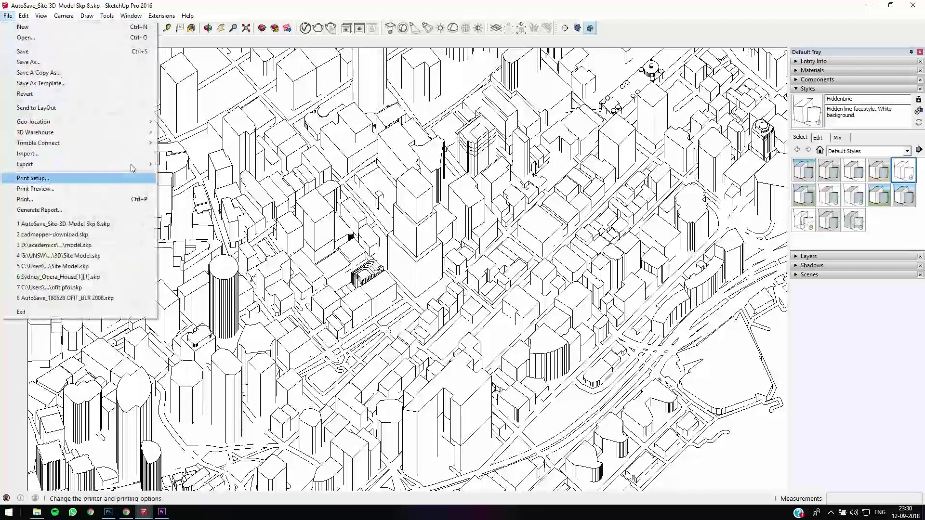
mouse_move(135, 164)
left_click(195, 180)
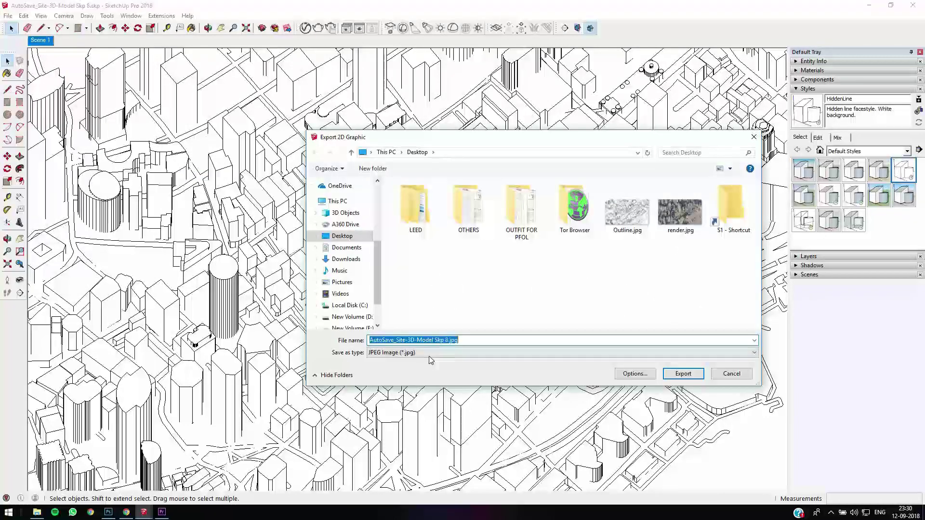
double_click(628, 215)
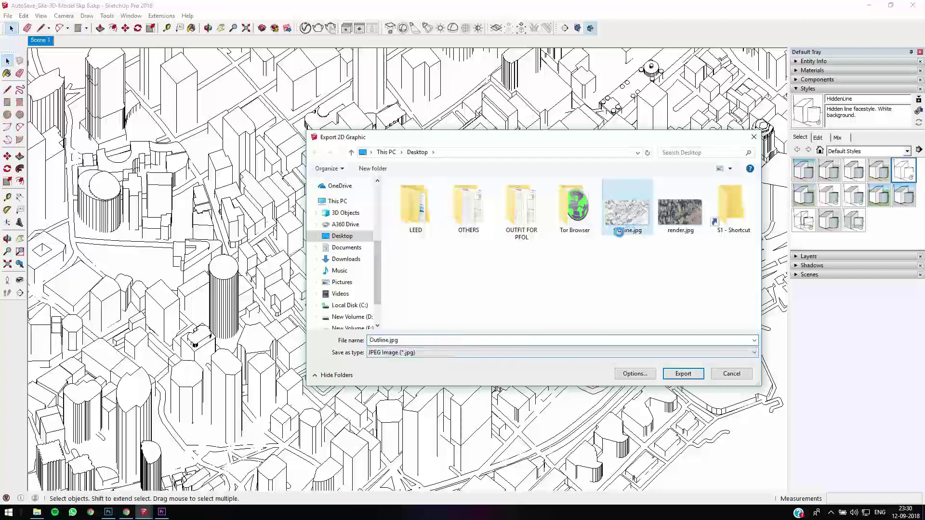
left_click(491, 260)
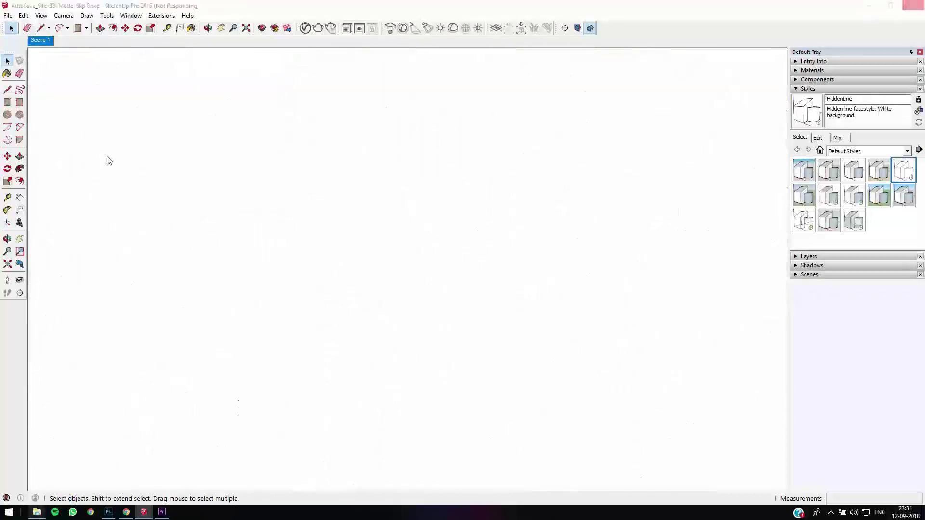
key("alt+Tab")
Open the Desktop's Outline.jpg in Photoshop from File Explorer
left_click(36, 108)
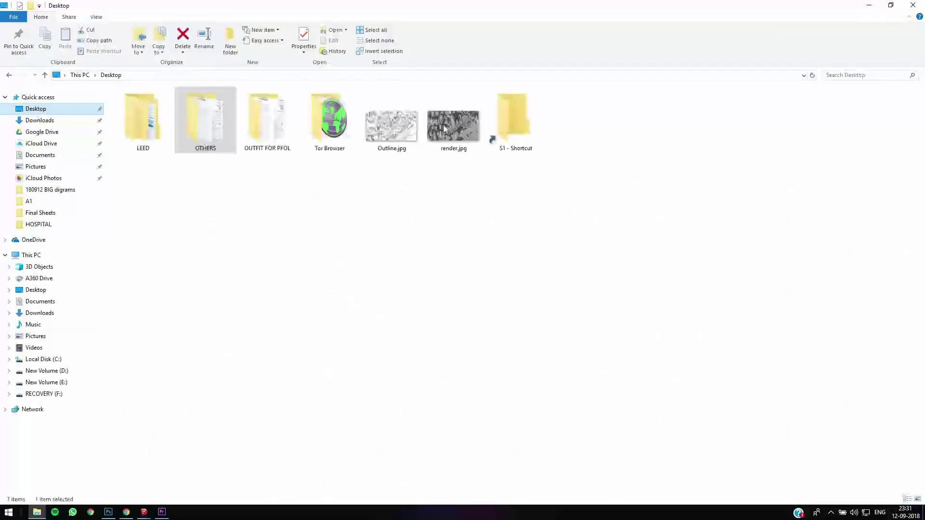
left_click_drag(396, 137, 140, 33)
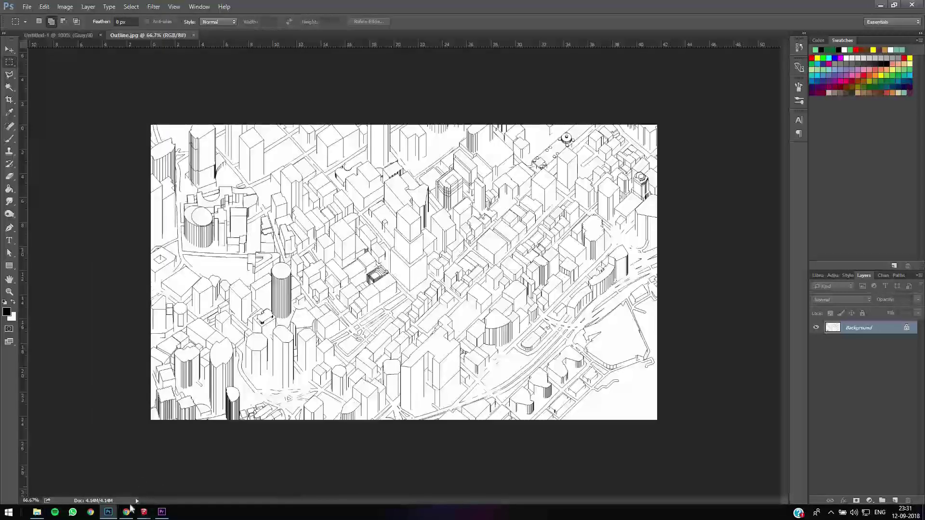
Bring the finished V-Ray render forward in the frame buffer
mouse_move(144, 511)
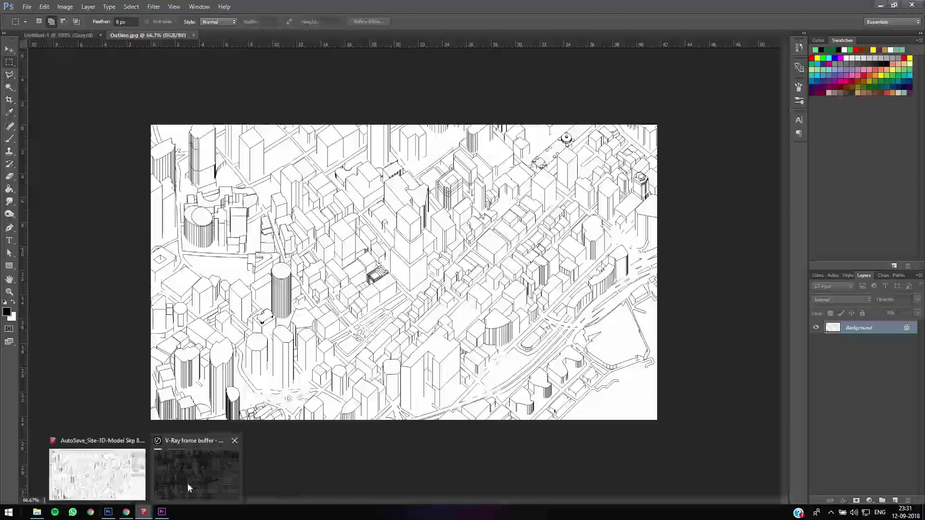
left_click(187, 487)
scroll(515, 279, "down", 2)
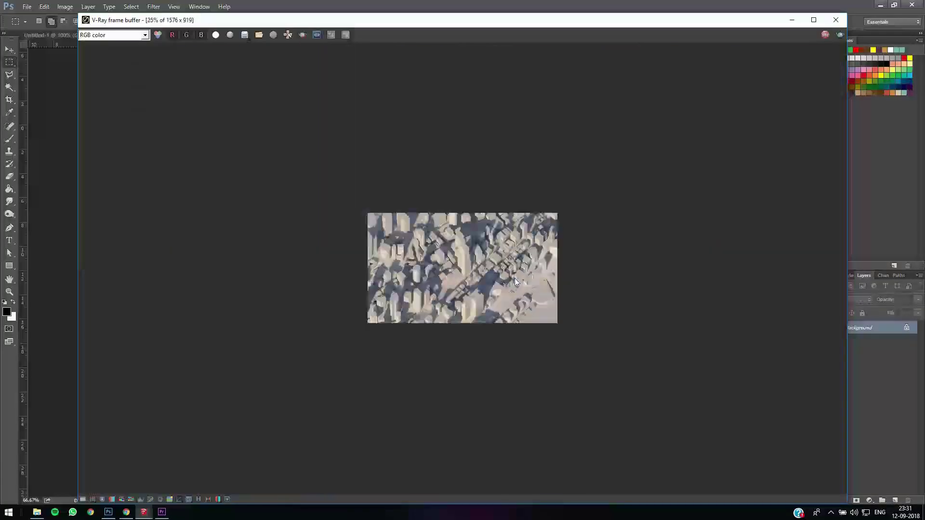
scroll(514, 278, "up", 2)
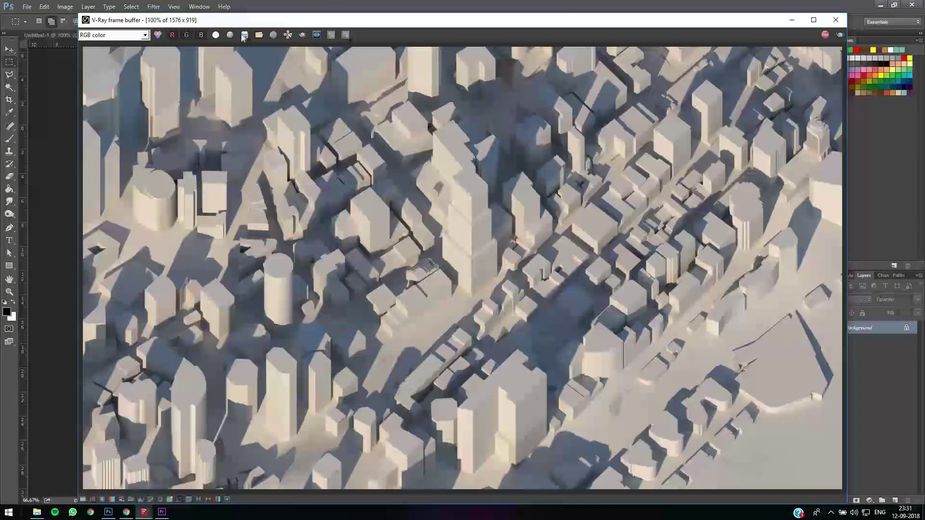
Save the render as a JPEG replacing render.jpg on the Desktop, then open the Desktop folder
left_click(244, 36)
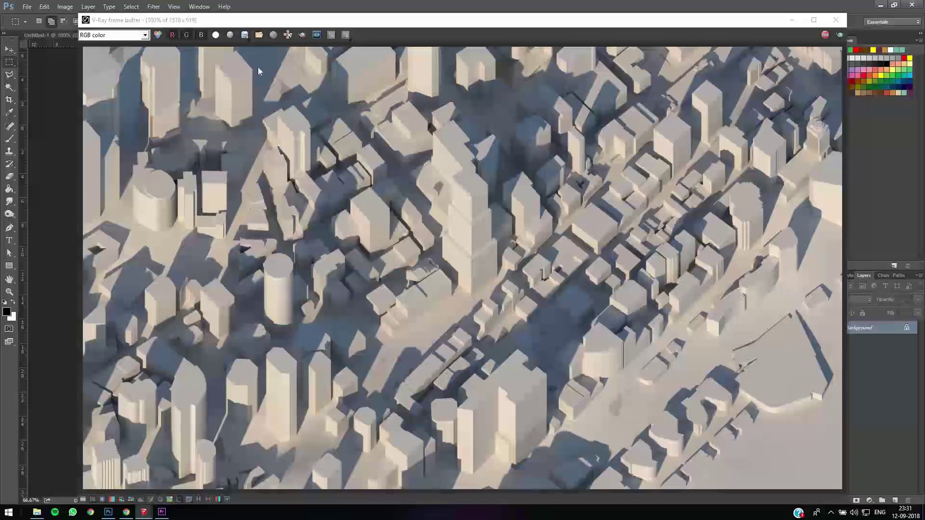
left_click(244, 35)
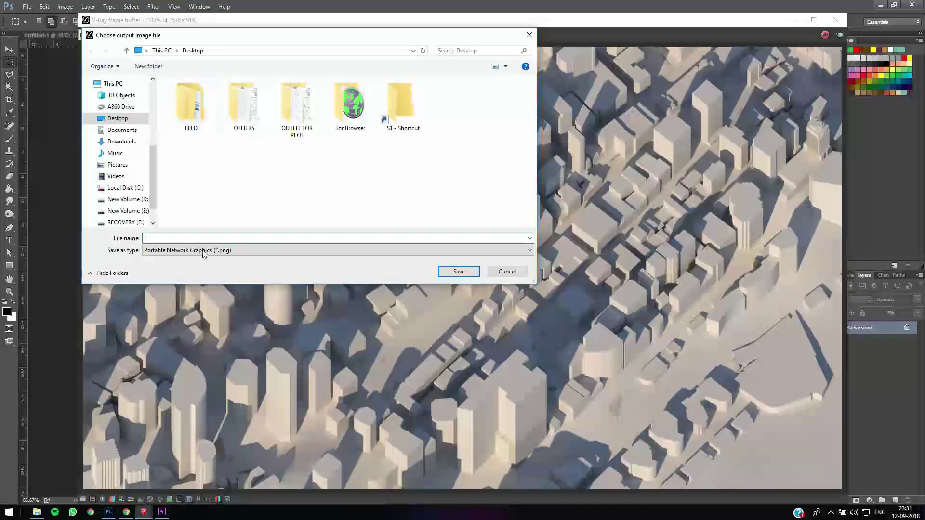
left_click(197, 250)
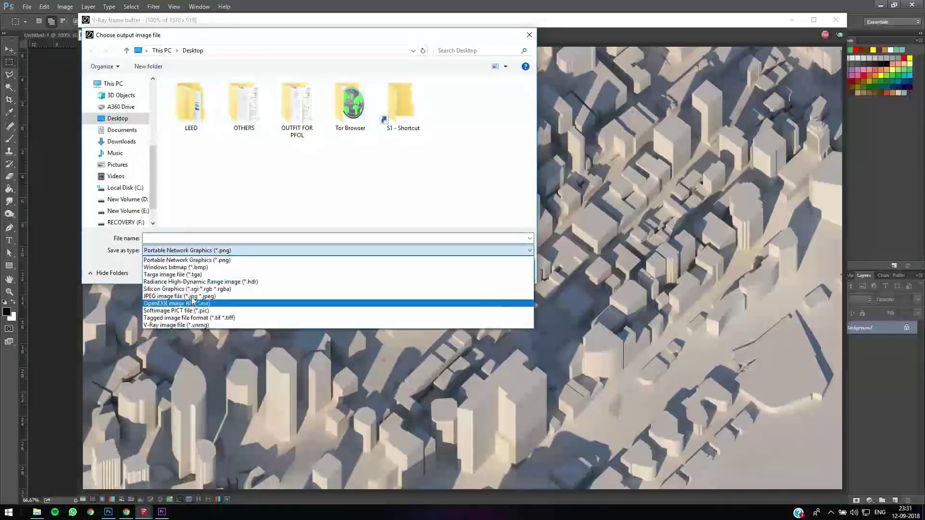
left_click(165, 235)
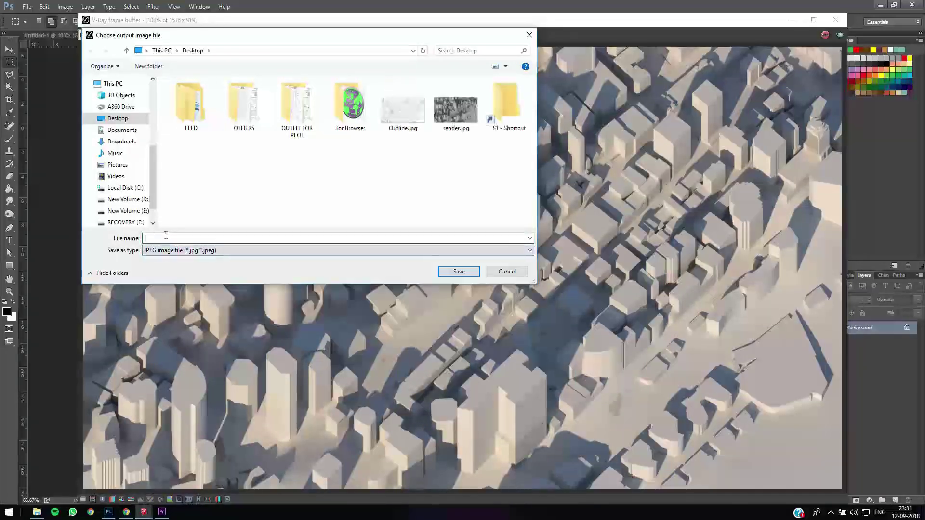
double_click(452, 108)
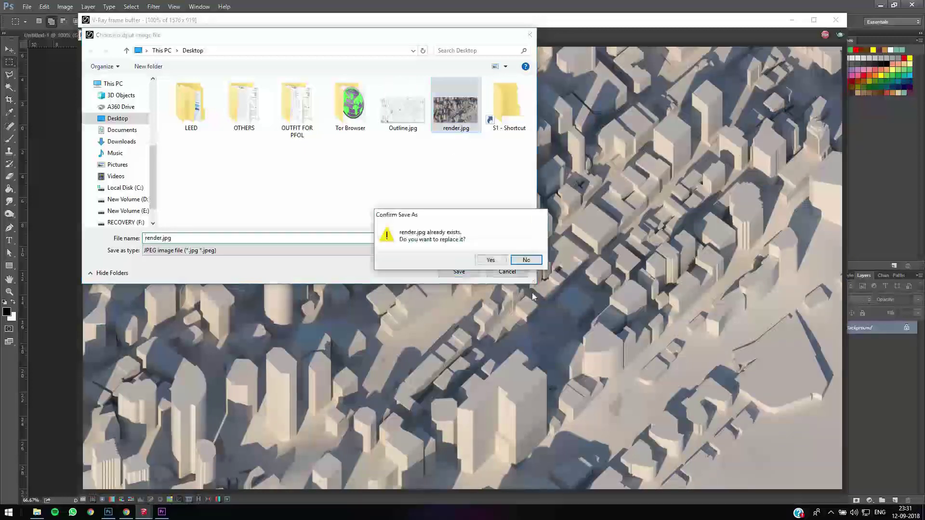
left_click(490, 261)
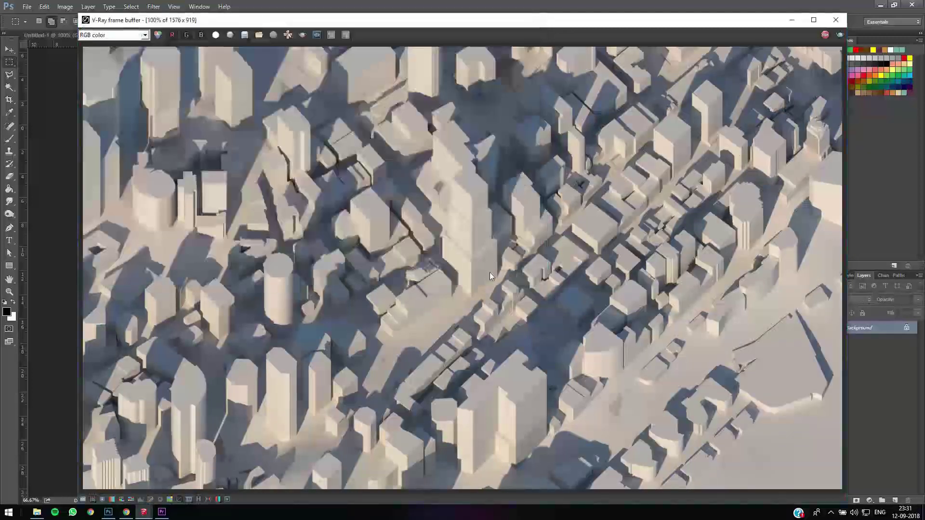
left_click(37, 513)
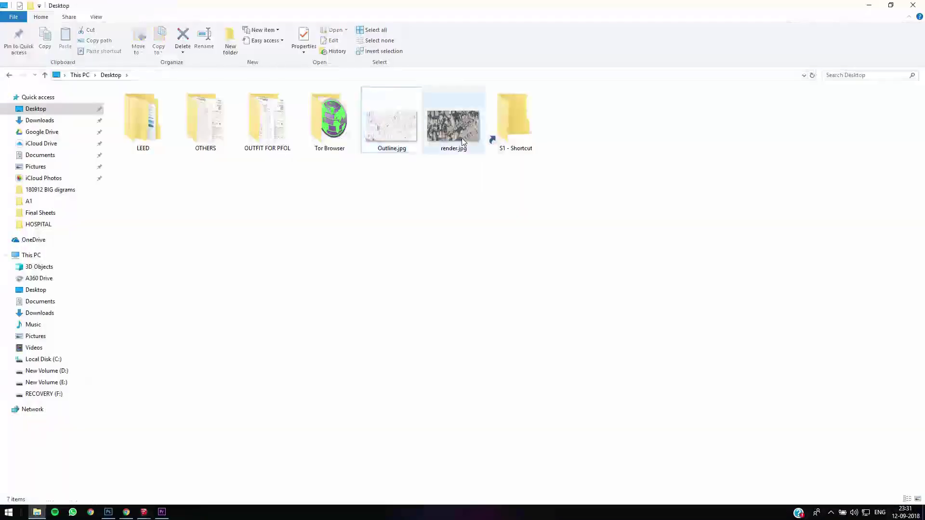
Place render.jpg, commit its size, and convert the Background into a normal layer
left_click_drag(463, 140, 323, 370)
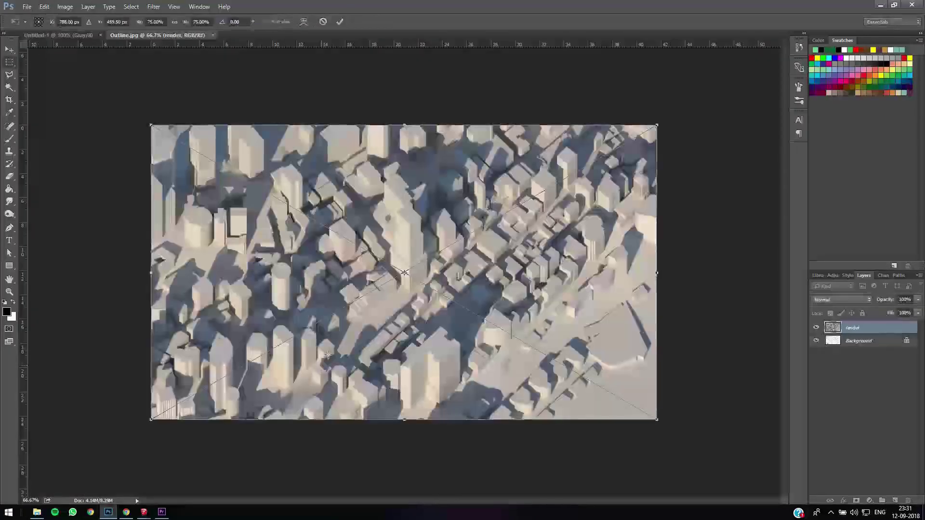
key("Return")
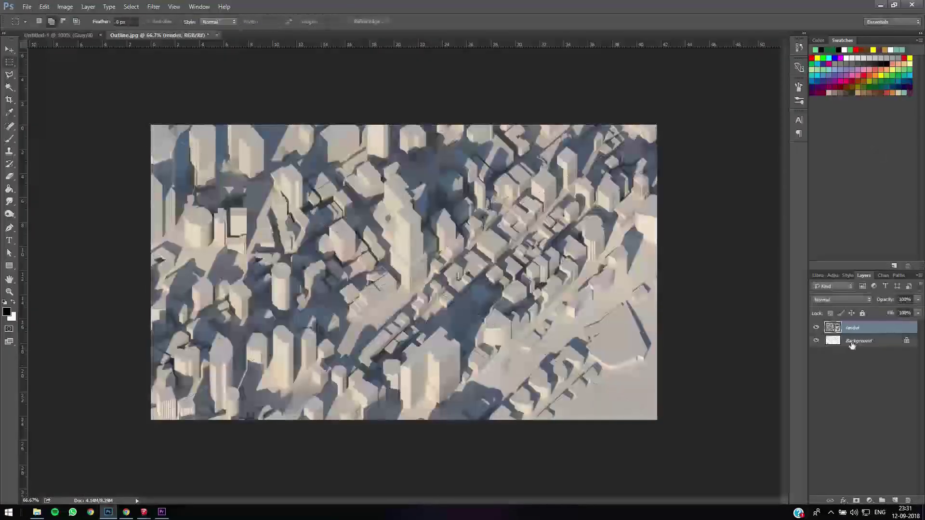
left_click(851, 342)
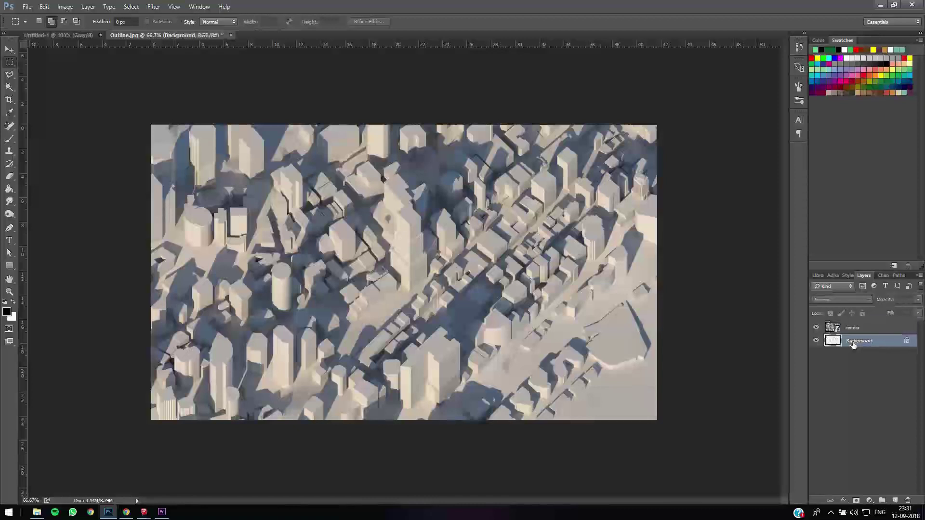
key("ctrl+shift+n")
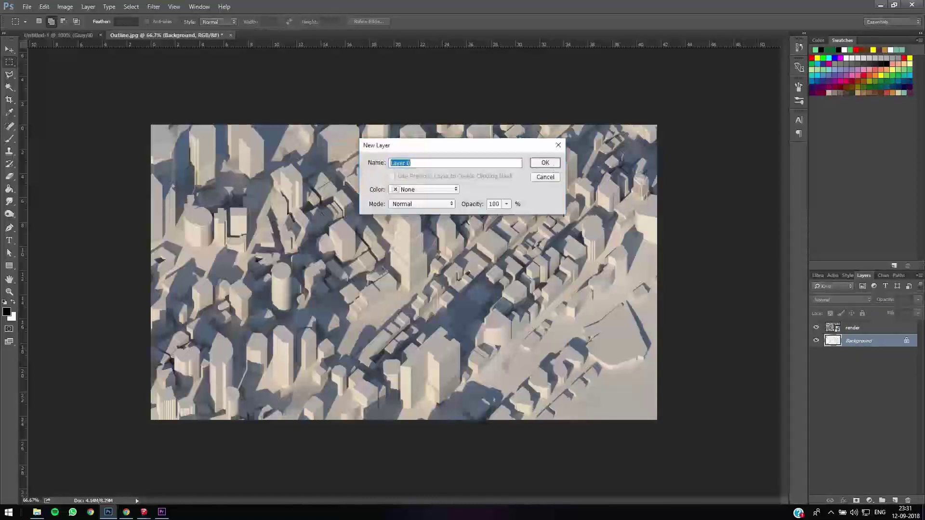
key("Return")
Rename the converted layer 'outline' and move it above the render layer
double_click(859, 341)
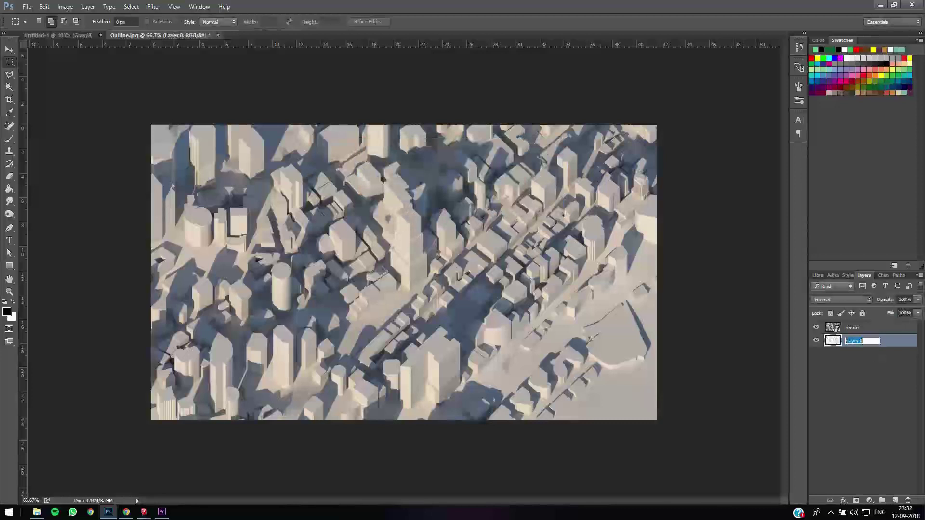
type("outline")
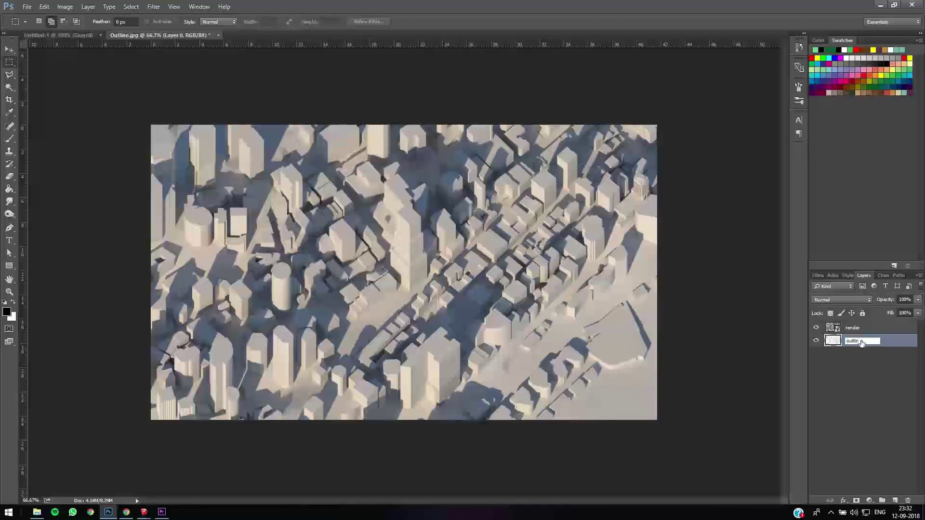
key("Return")
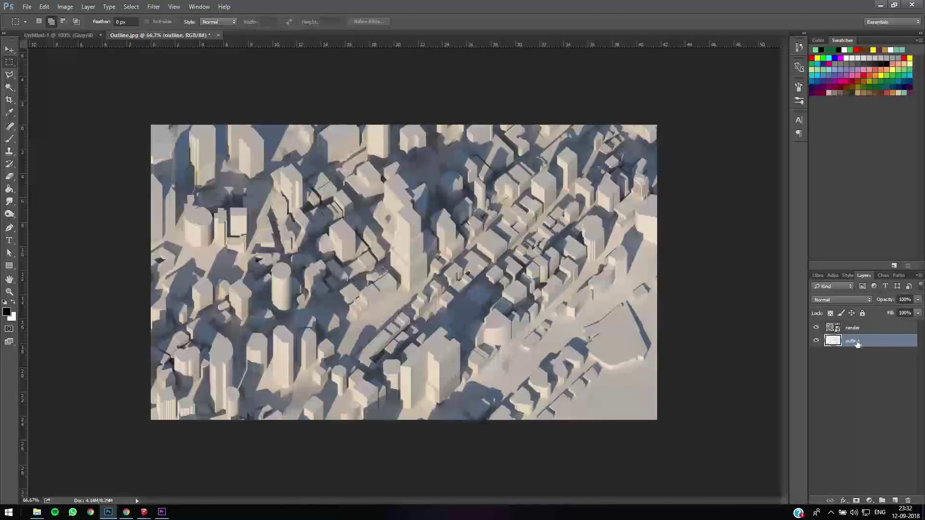
left_click_drag(857, 343, 848, 325)
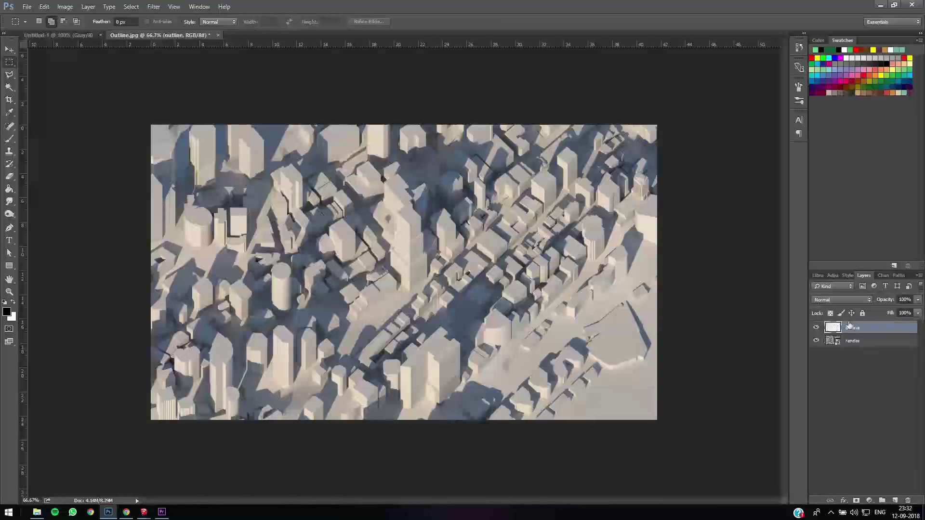
left_click(840, 299)
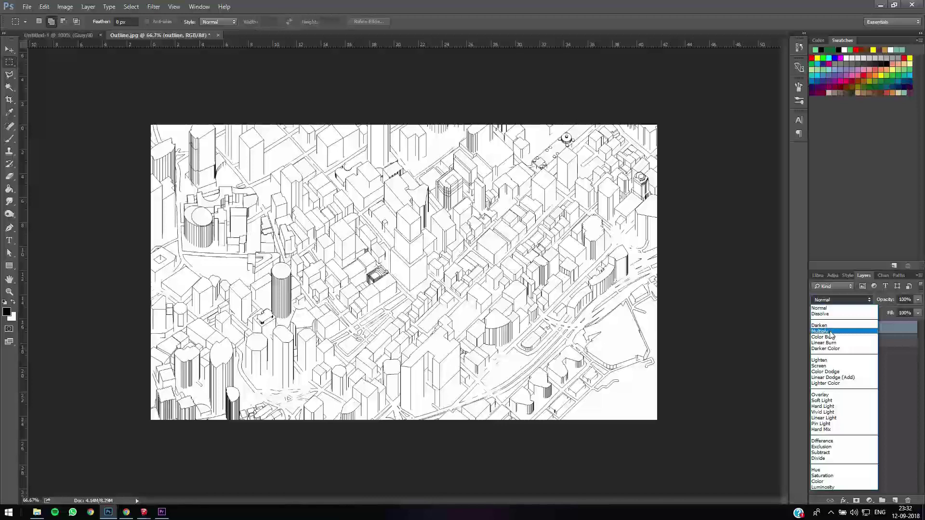
Set the outline layer's blend mode to Multiply and check the BIG Spiral reference in Chrome
left_click(830, 333)
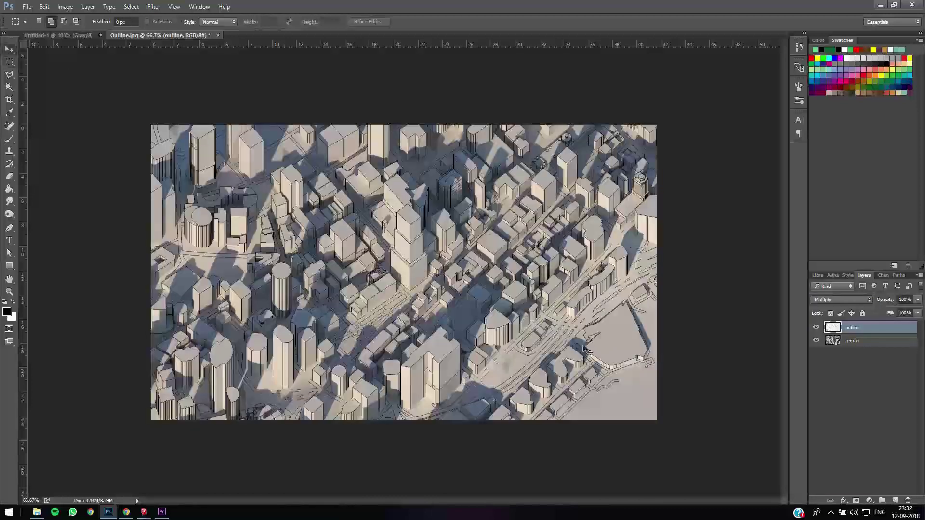
left_click(9, 49)
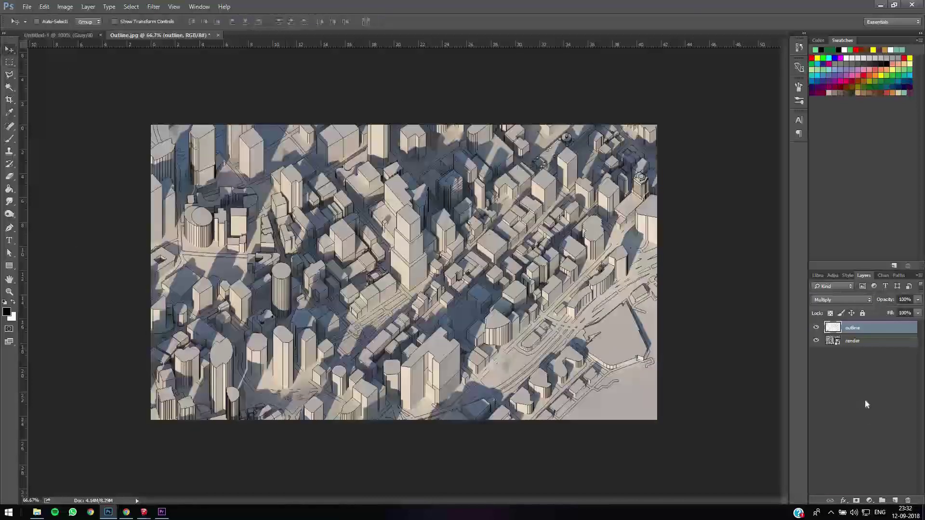
left_click(127, 512)
left_click(81, 6)
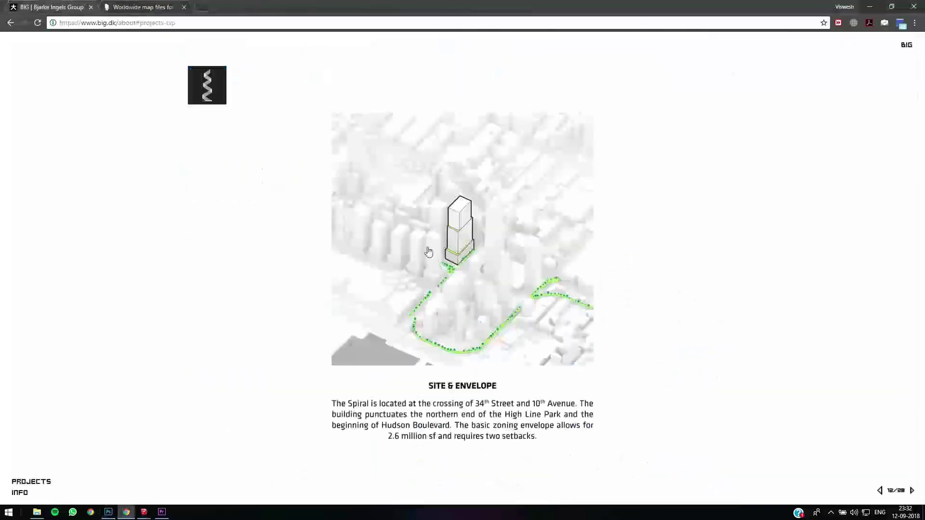
left_click(870, 6)
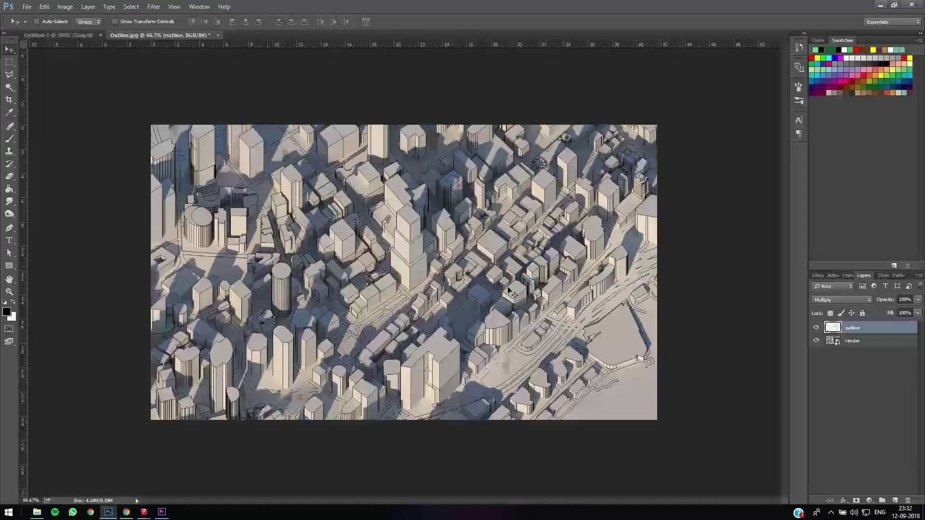
Add a Black & White adjustment layer above the render layer
left_click(855, 342)
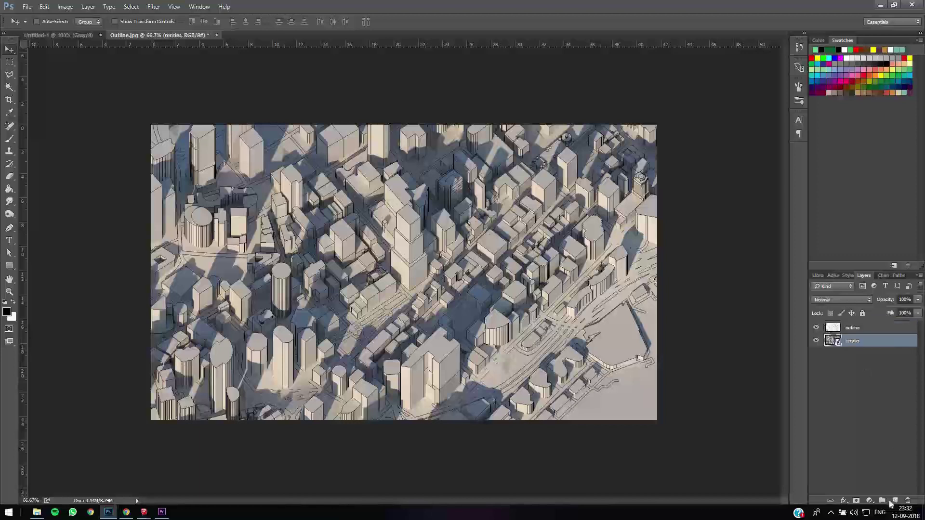
left_click(870, 501)
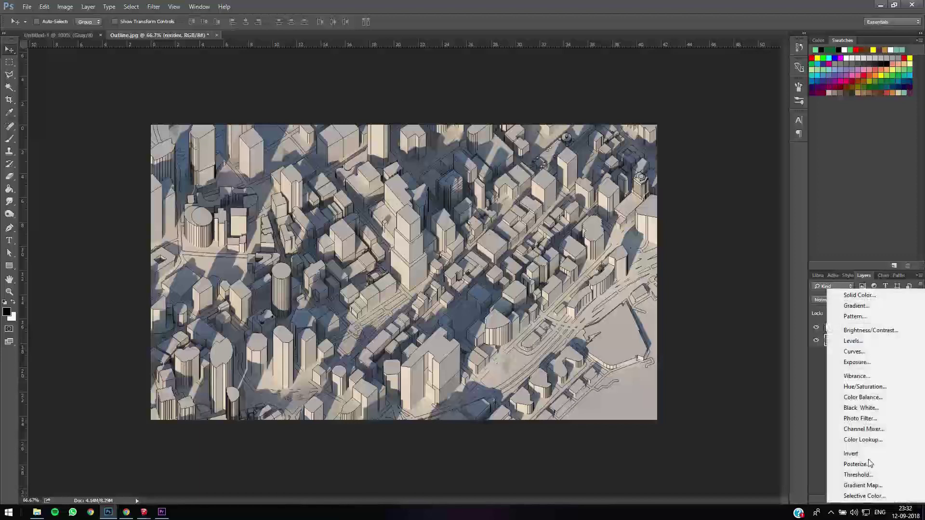
left_click(860, 408)
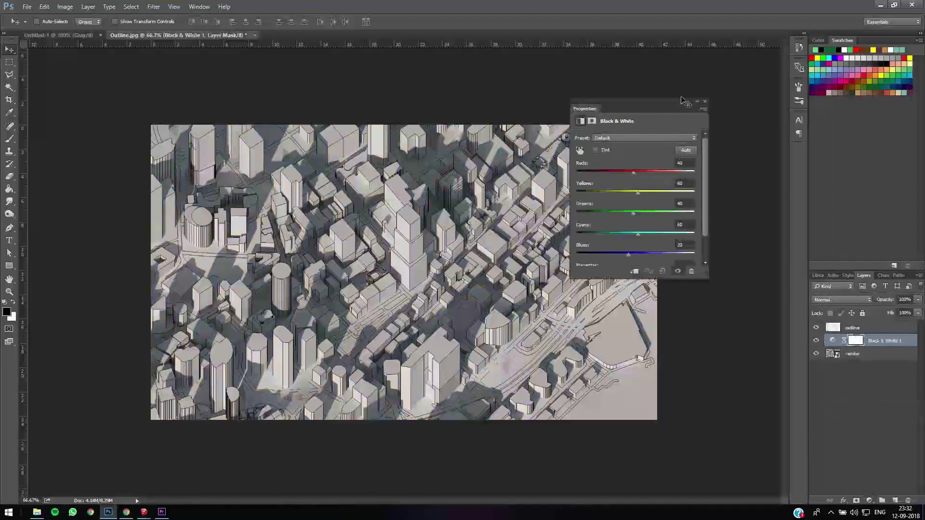
left_click(705, 102)
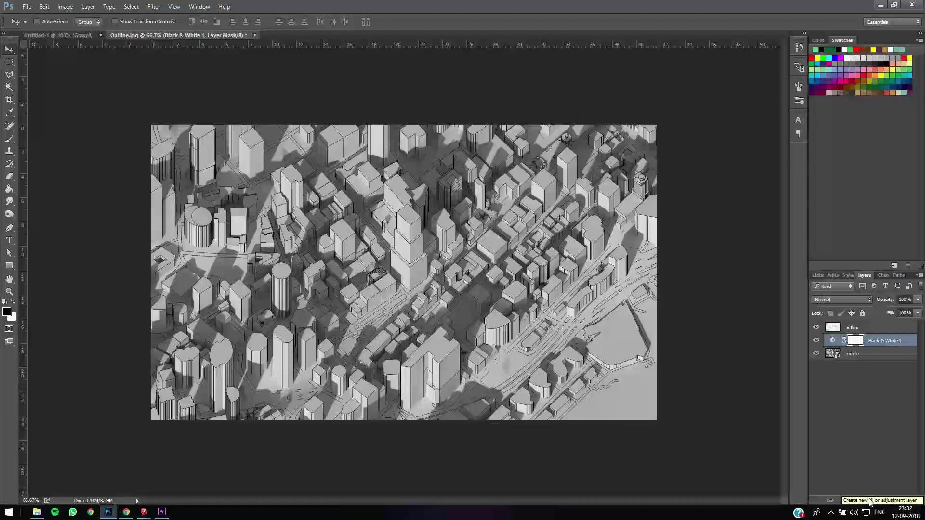
Add a Levels adjustment with midtone 2.85, white input 160 and output black 150
left_click(869, 502)
left_click(853, 336)
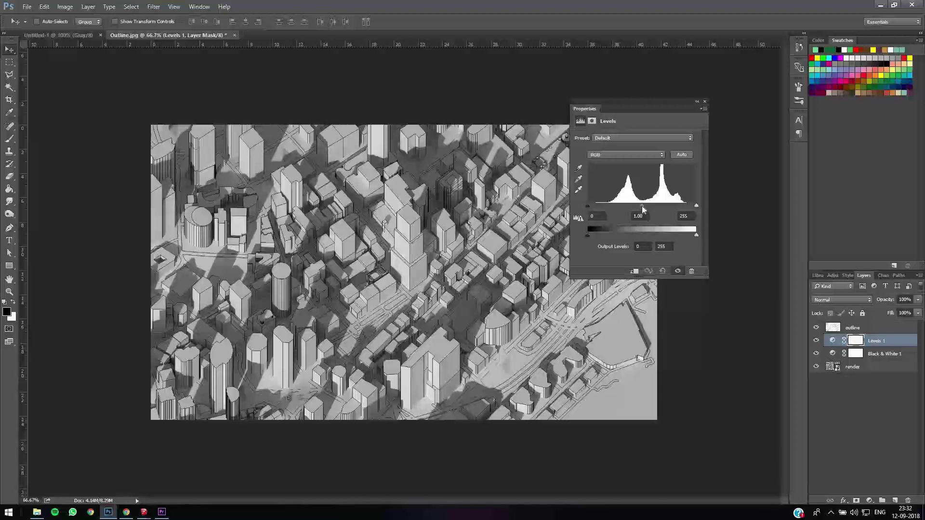
left_click_drag(641, 209, 603, 207)
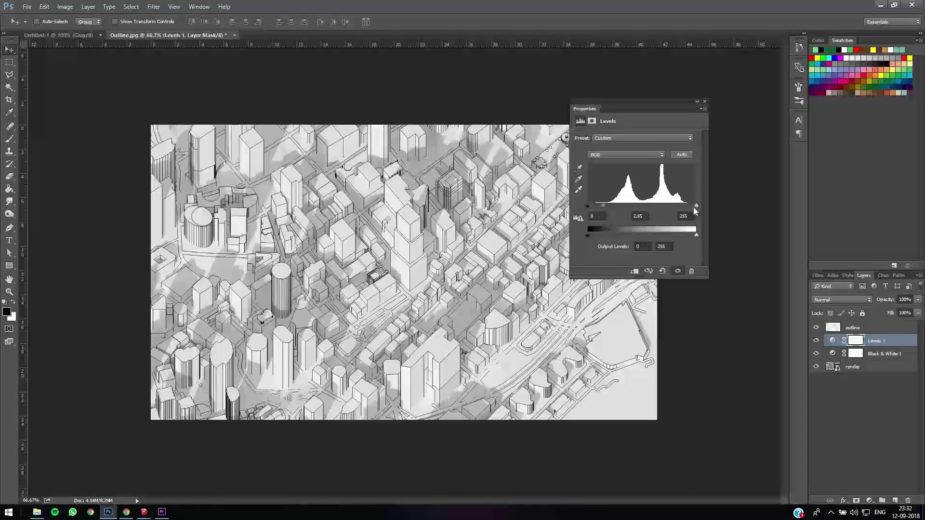
left_click_drag(668, 212, 655, 208)
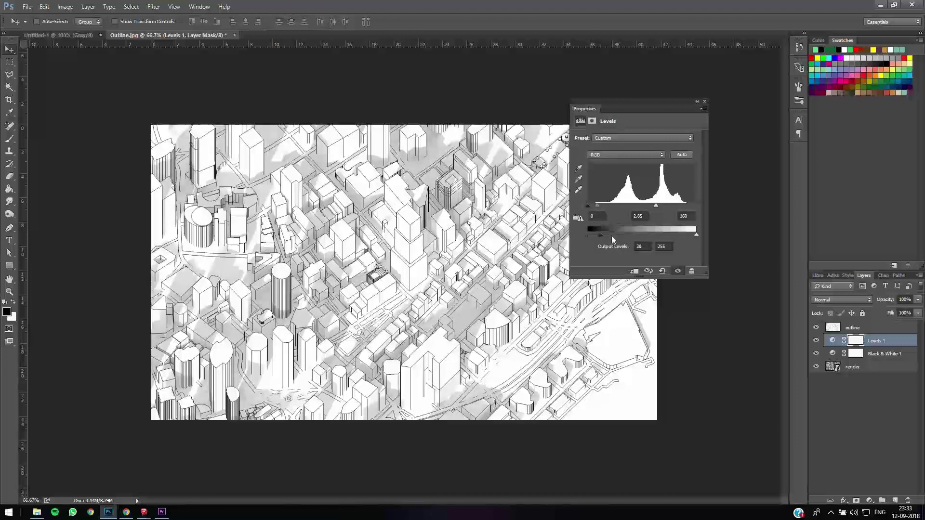
left_click_drag(611, 235, 654, 241)
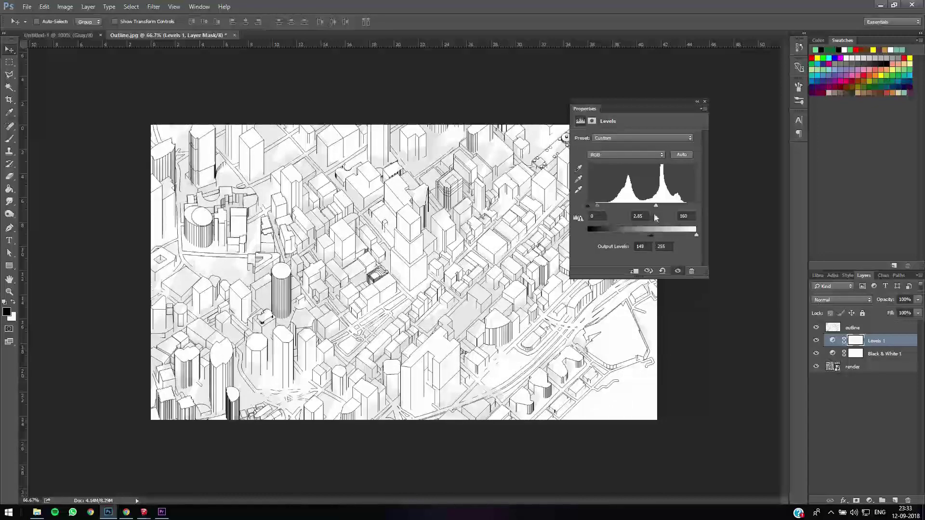
left_click(499, 217)
key("ctrl+plus")
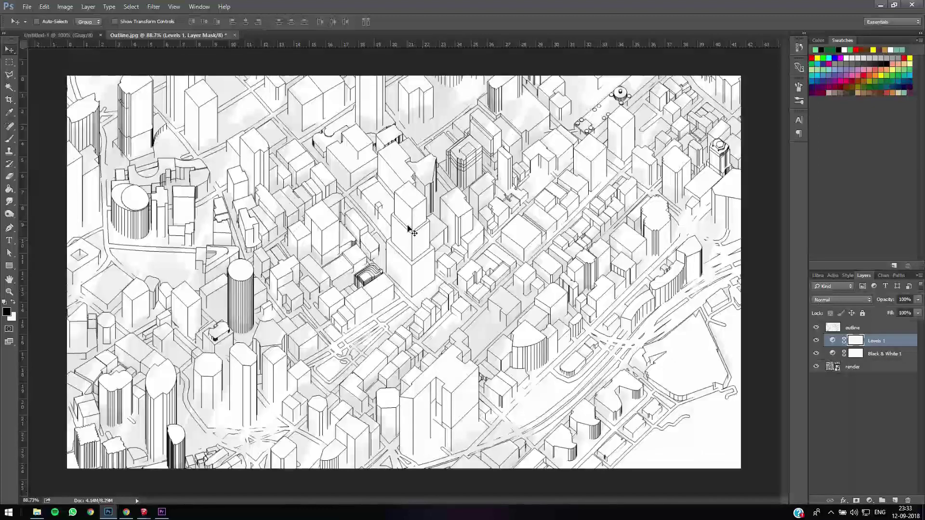
Zoom in around the central tower and select the Pen tool in Shape mode
scroll(408, 230, "up", 3, "alt")
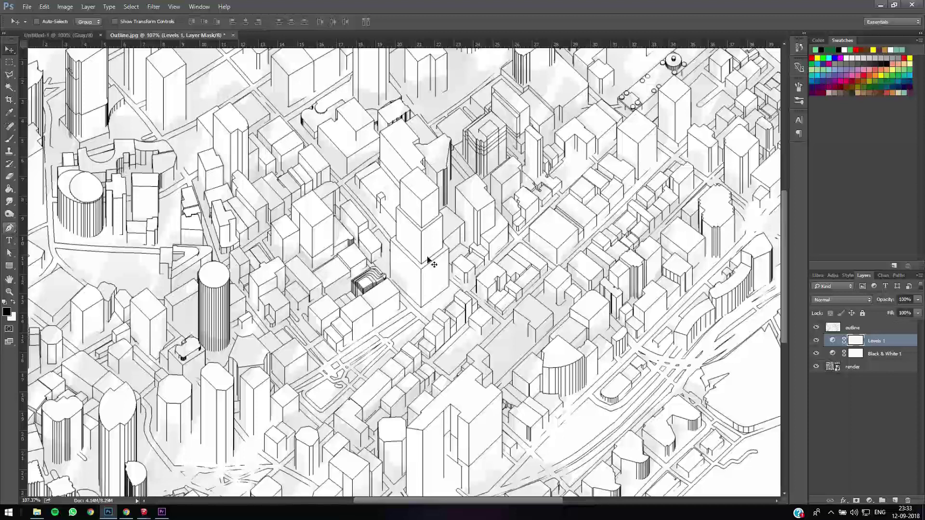
key("p")
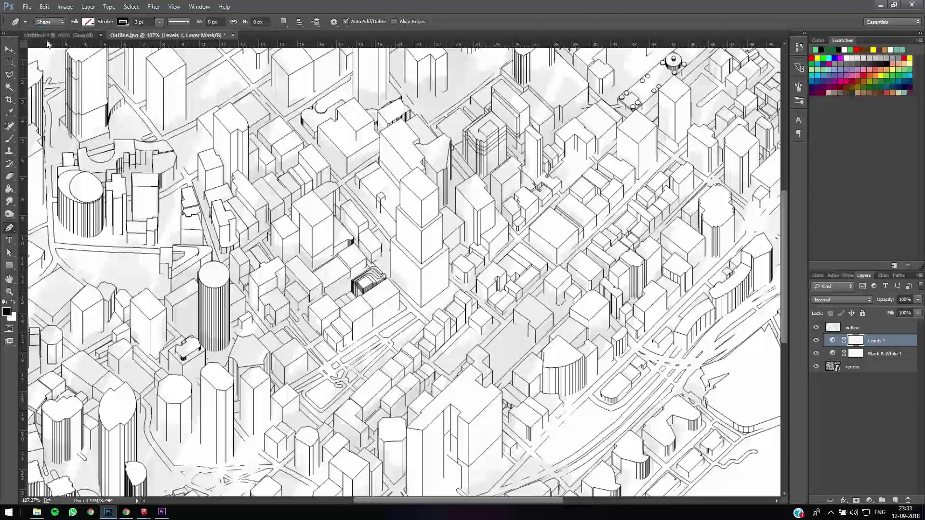
left_click(52, 22)
left_click(54, 25)
left_click(52, 22)
left_click(53, 24)
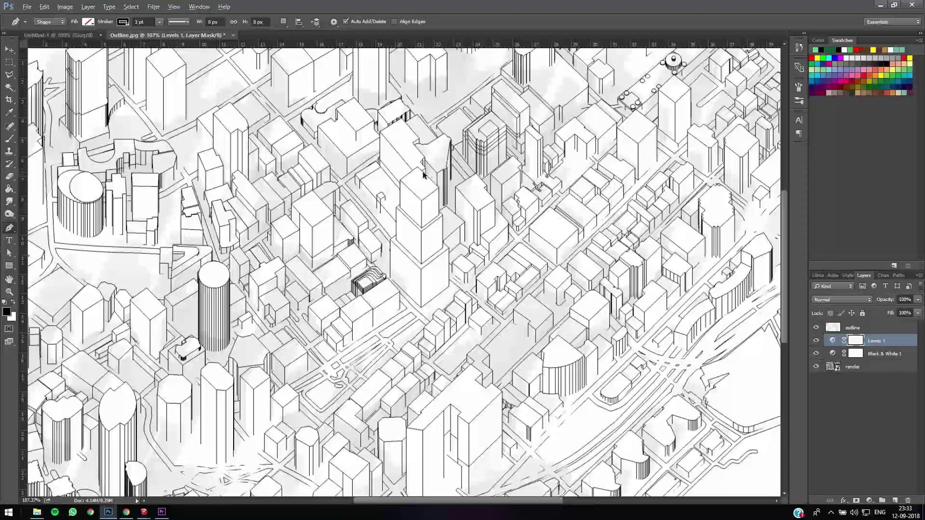
Trace the tower's top edge and stepped left side down toward the base
left_click_drag(332, 206, 280, 217)
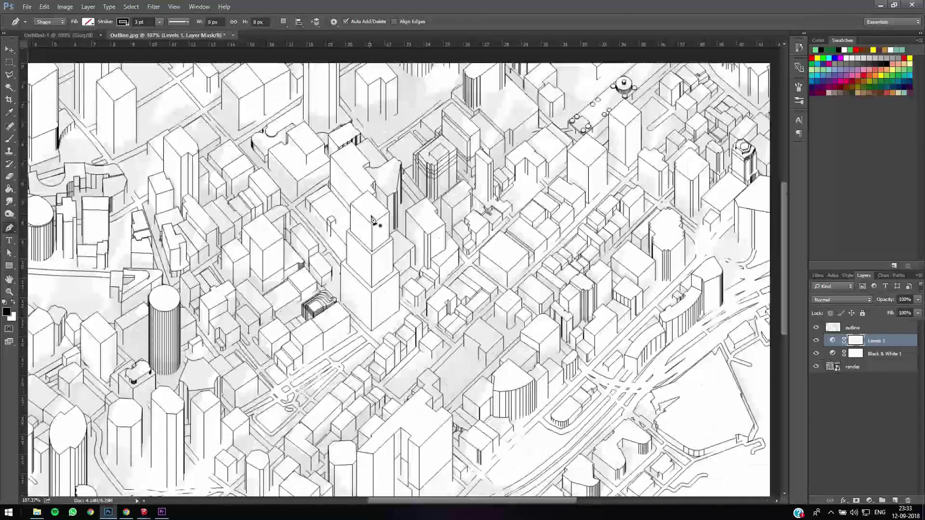
left_click_drag(451, 203, 498, 174)
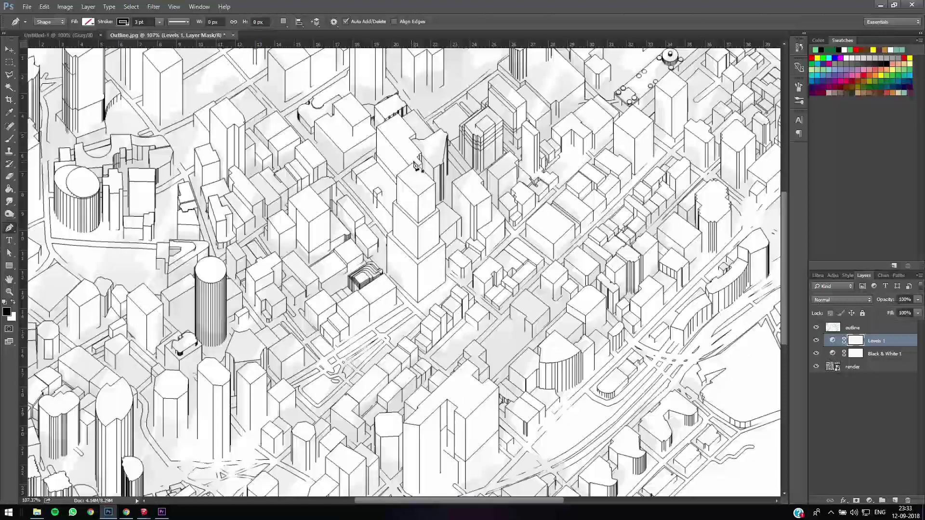
left_click(398, 179)
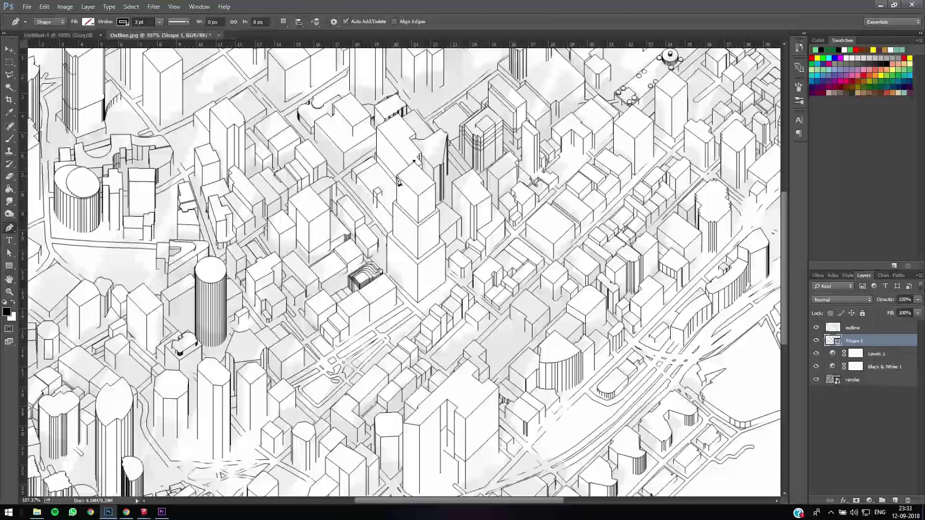
left_click(413, 162)
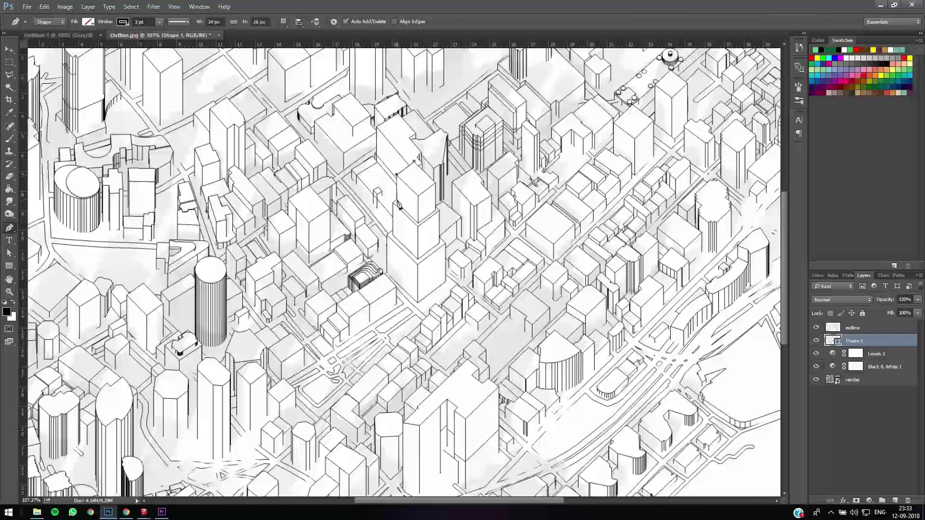
left_click(396, 198)
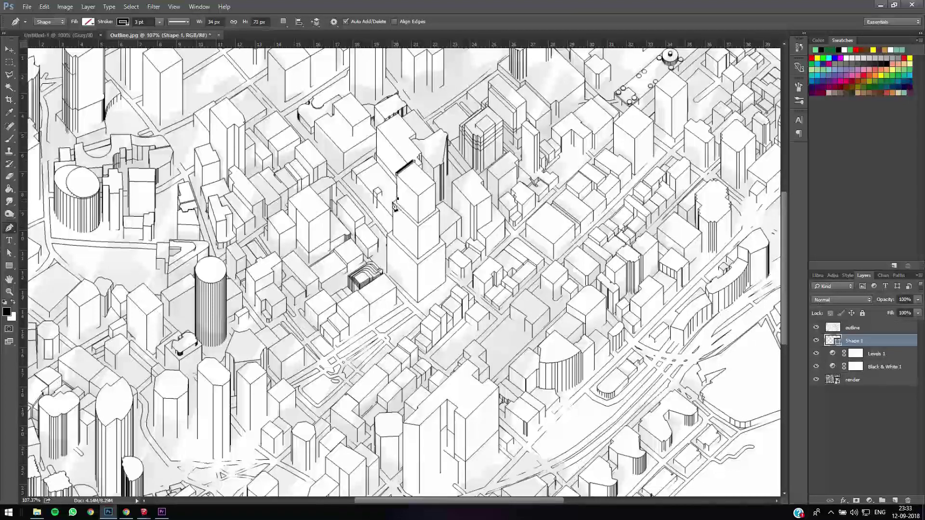
left_click(393, 201)
left_click(391, 230)
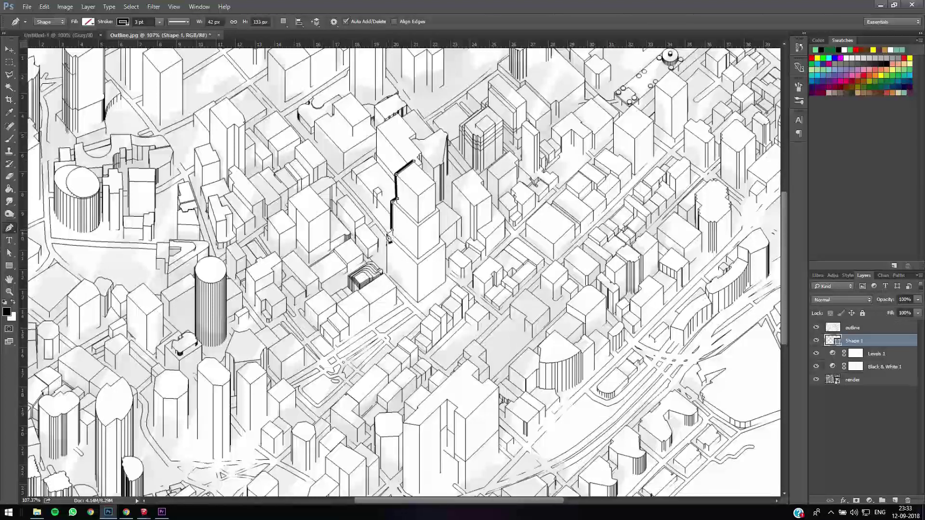
left_click(388, 233)
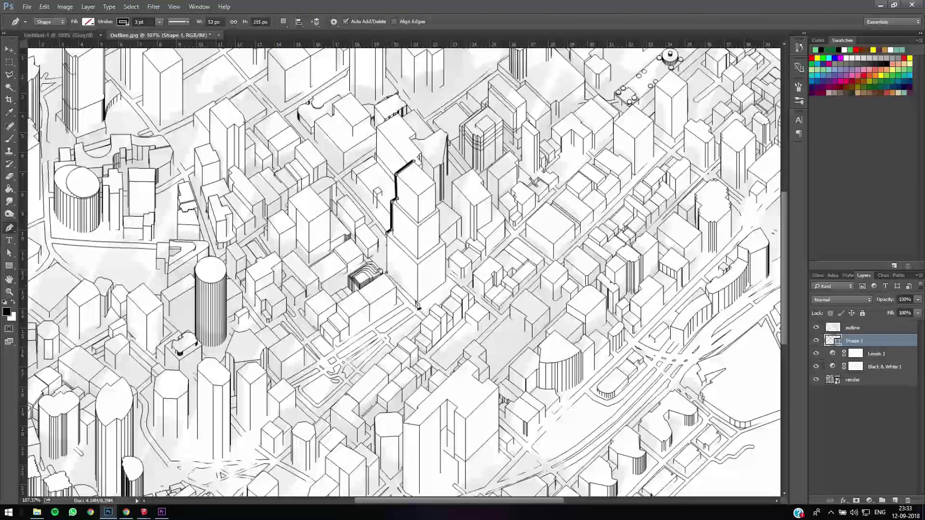
left_click(386, 272)
Continue along the base and stepped right edge, closing the outline at the top point
left_click(418, 303)
left_click(446, 282)
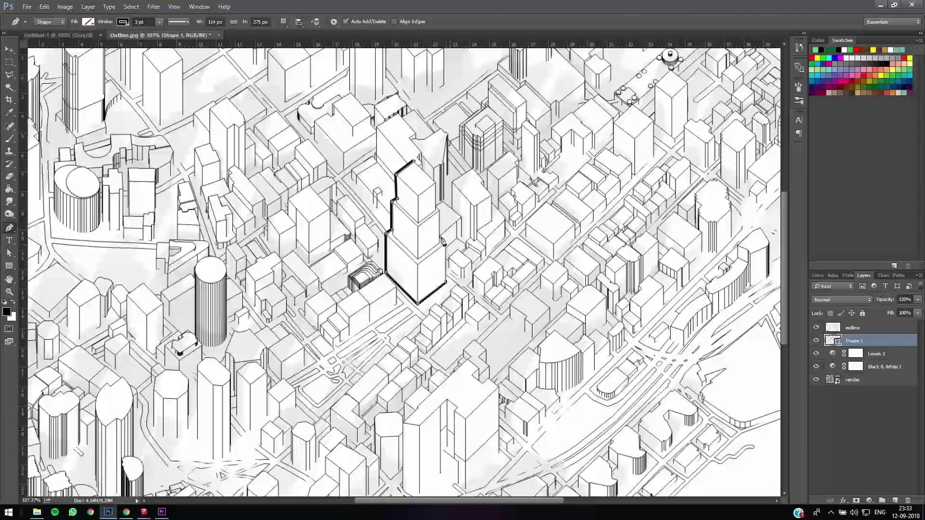
left_click(445, 244)
left_click(440, 235)
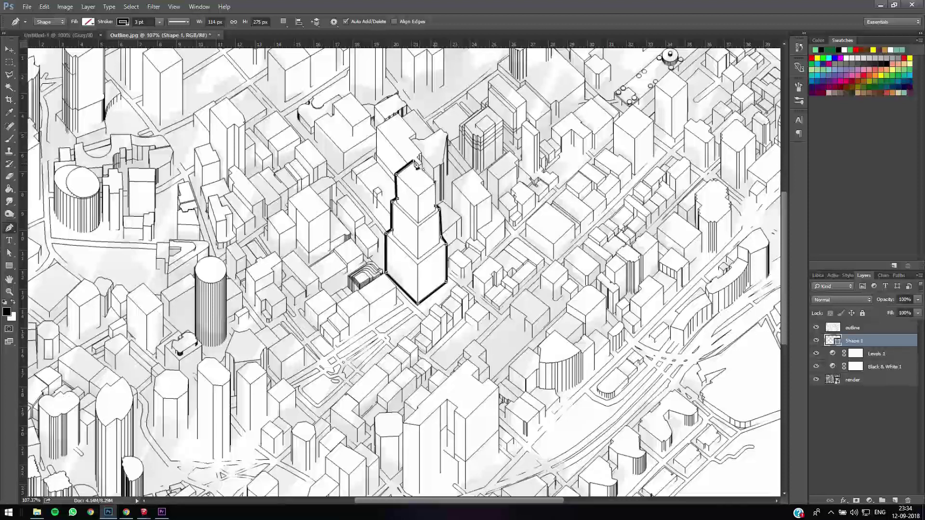
left_click(435, 183)
left_click(415, 162)
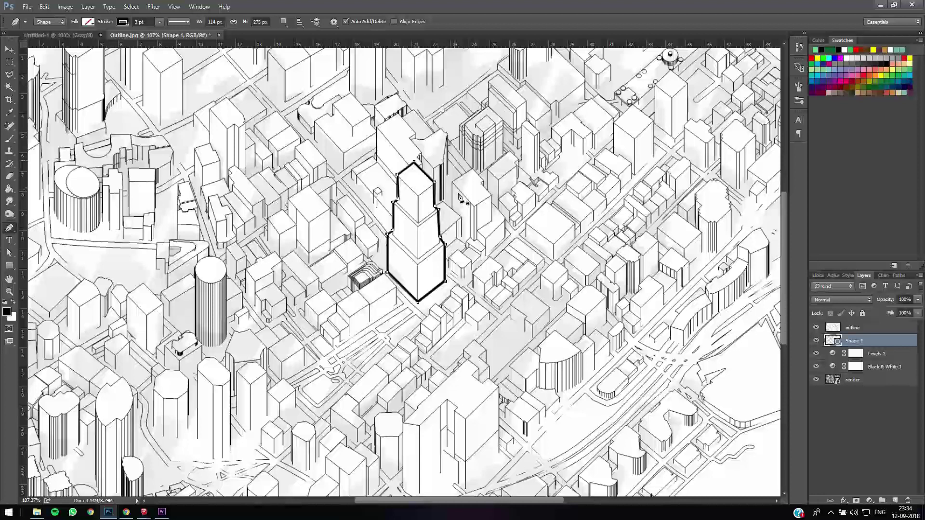
left_click(459, 194)
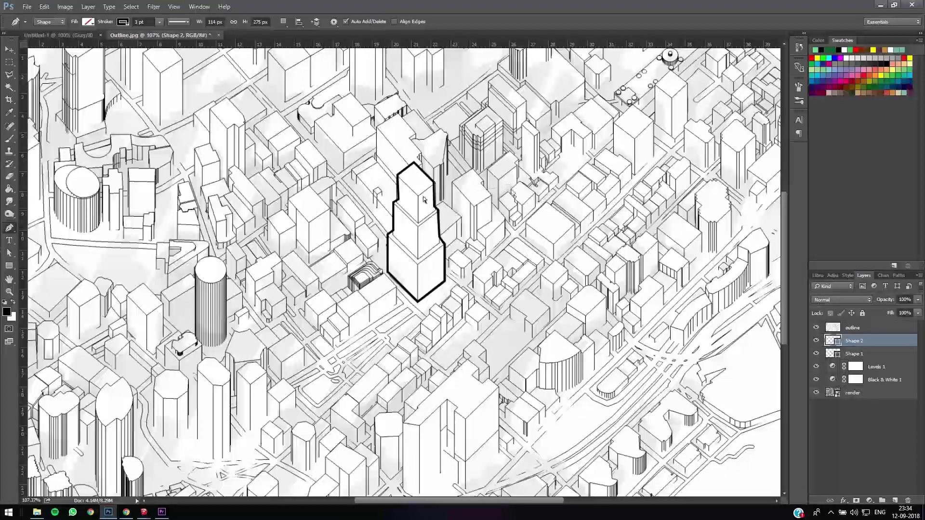
Select the tower outline path and nudge its edge points slightly outward
key("a")
scroll(399, 202, "up", 2, "alt")
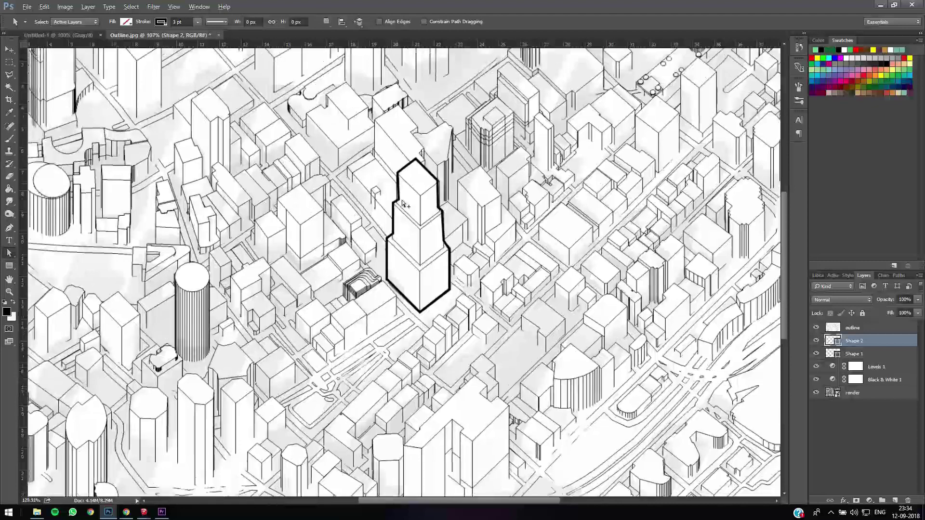
left_click_drag(252, 225, 299, 225)
left_click_drag(358, 207, 277, 213)
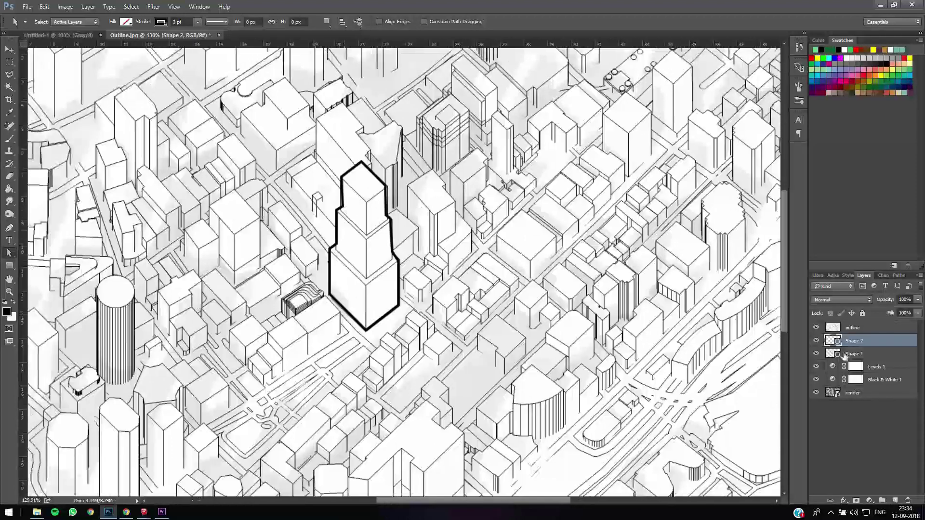
left_click(342, 203)
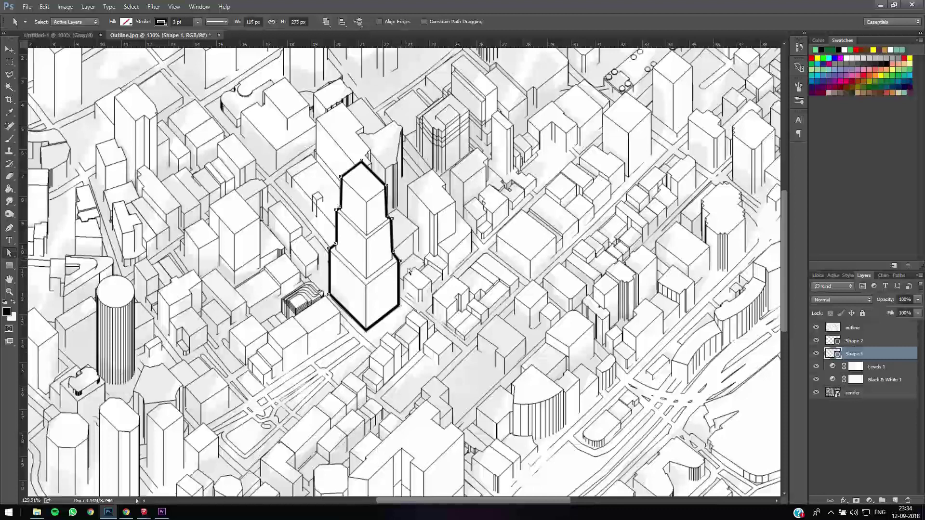
key("Right")
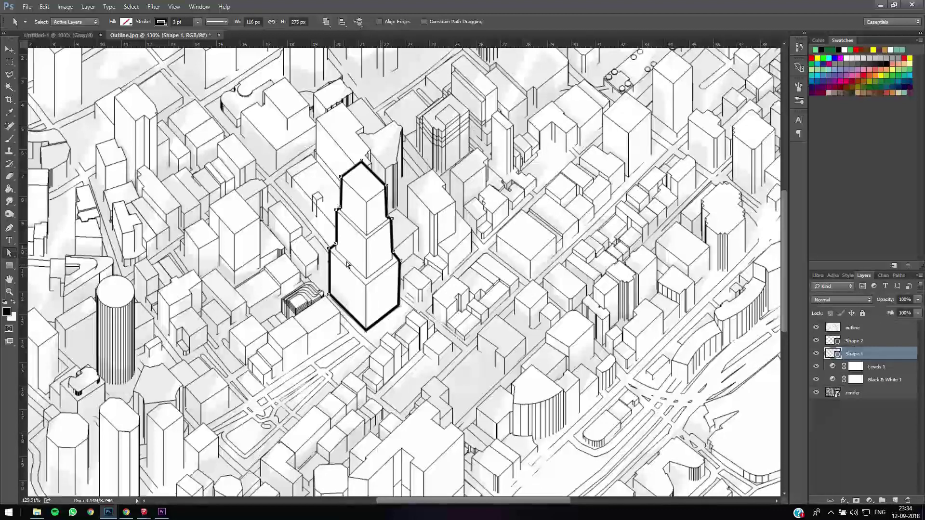
key("Left")
key("Escape")
left_click(386, 189)
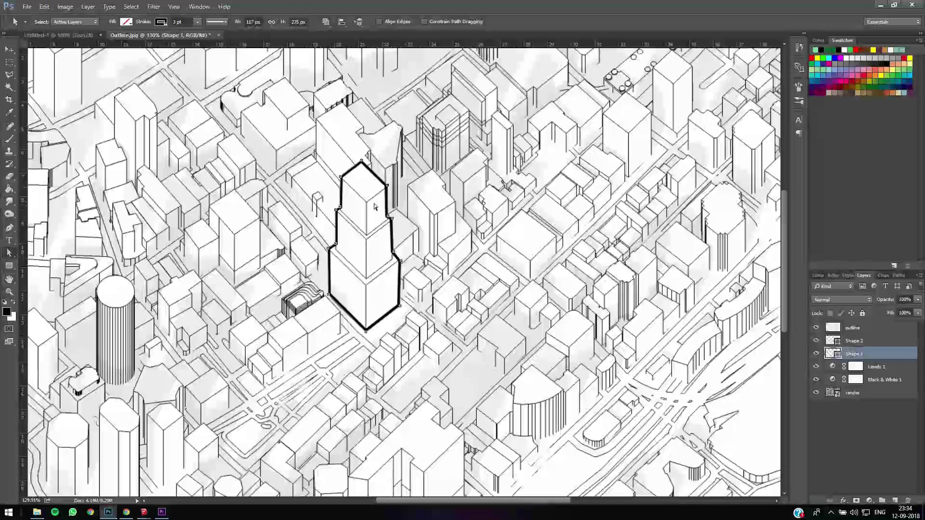
left_click(403, 212)
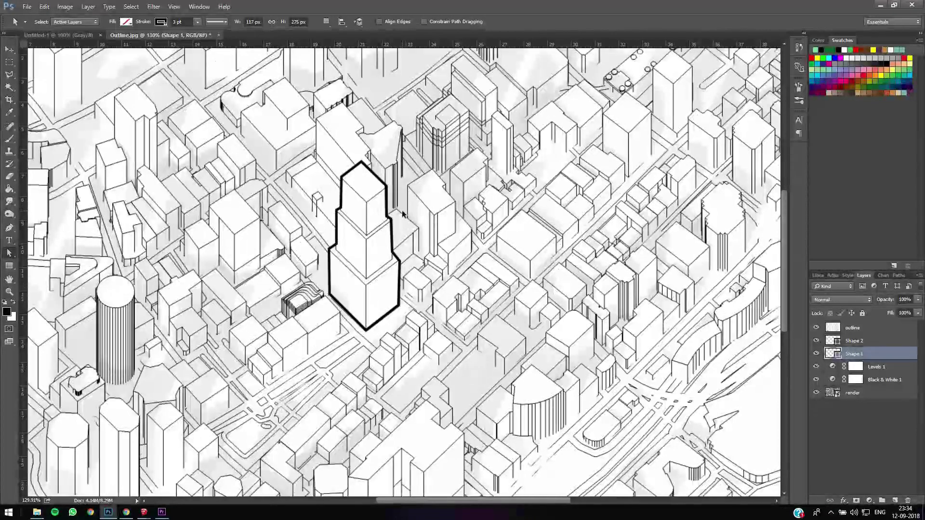
Drag the upper-right and right-setback anchors to fit the tower's edge
scroll(403, 212, "down", 3, "alt")
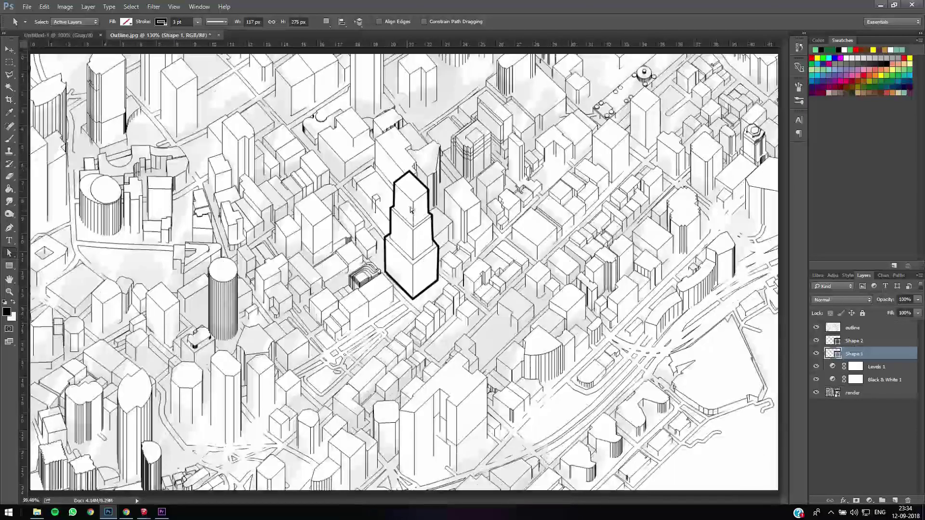
scroll(404, 191, "up", 4, "alt")
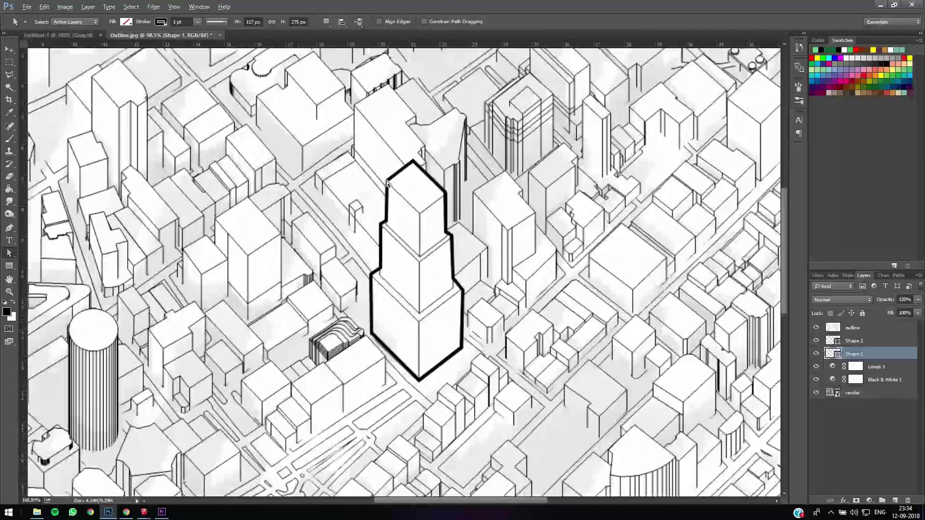
left_click_drag(386, 180, 415, 179)
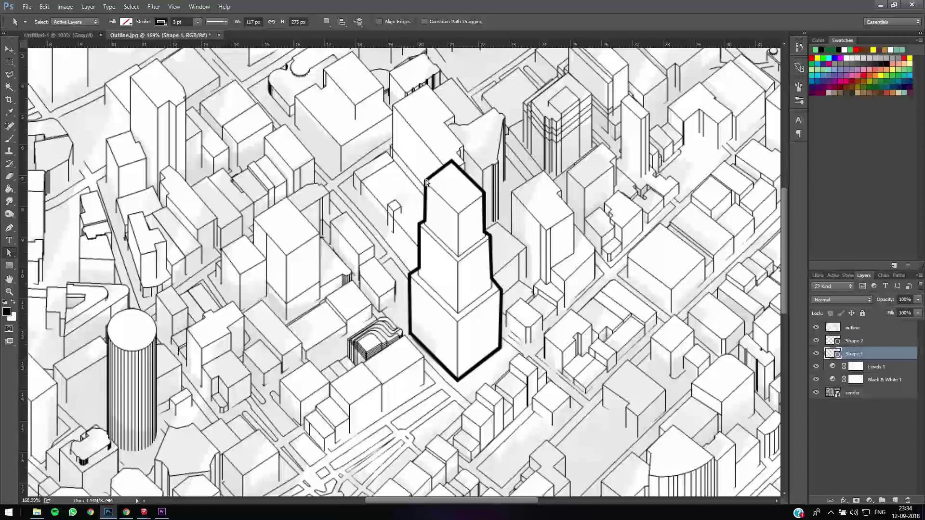
left_click(425, 181)
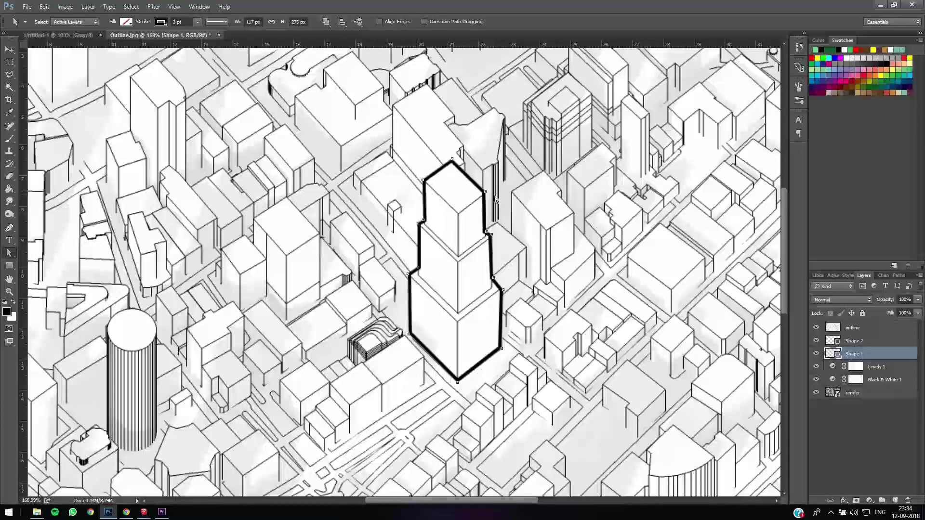
left_click_drag(485, 192, 487, 193)
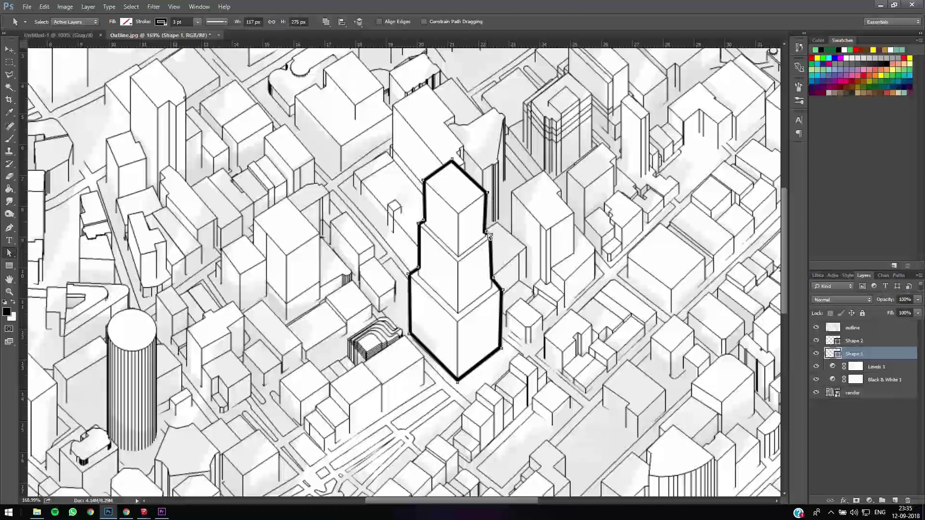
left_click_drag(487, 233, 492, 237)
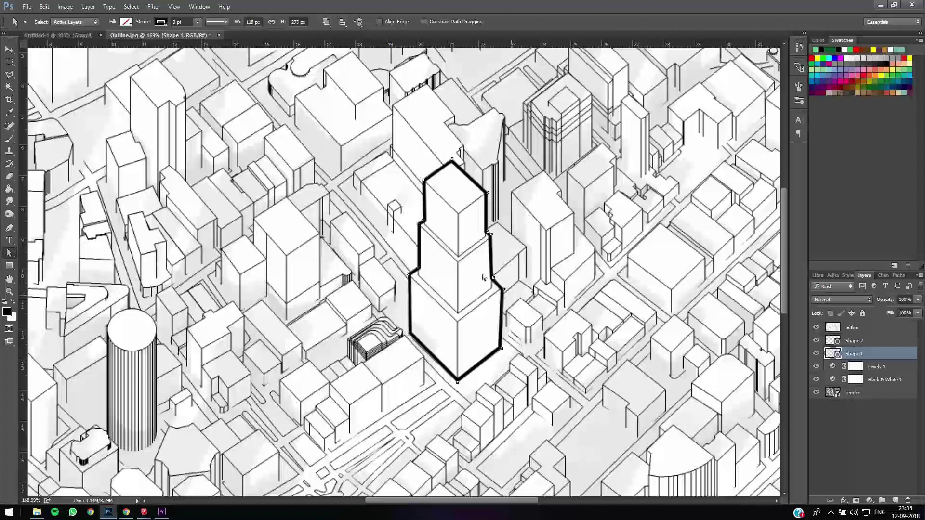
Set the tower outline's stroke width to 2.5 pt
left_click(181, 21)
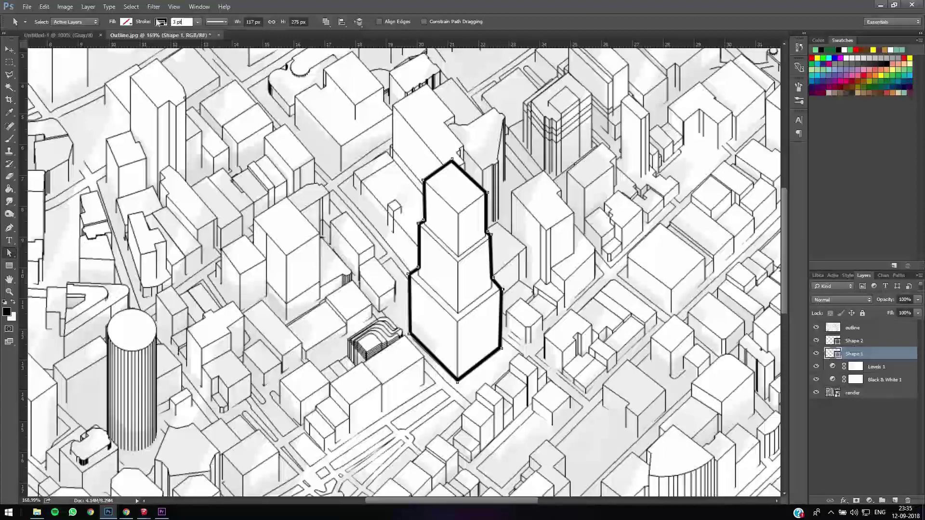
type("2.5")
key("Return")
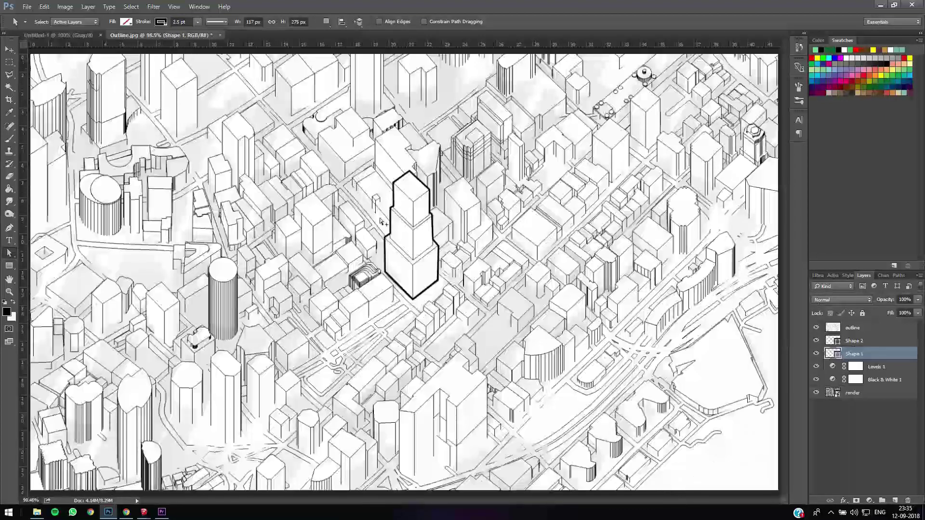
scroll(394, 210, "up", 2, "alt")
scroll(393, 209, "up", 5, "alt")
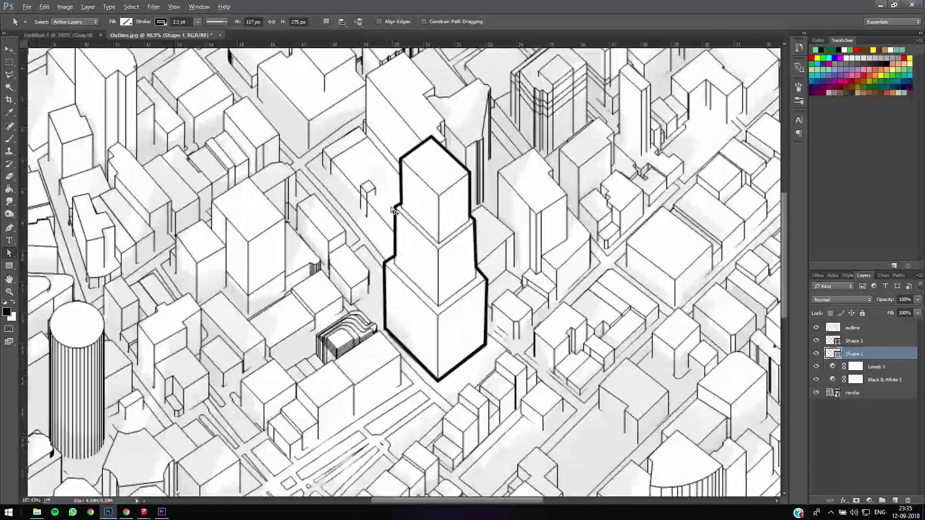
key("p")
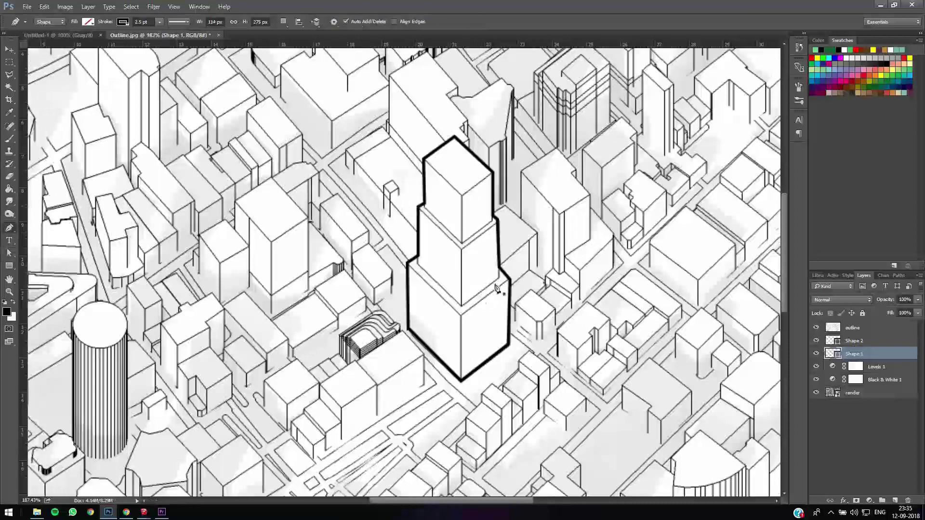
Trace the lower setback band as a shape and fill it green
left_click(418, 256)
left_click(408, 264)
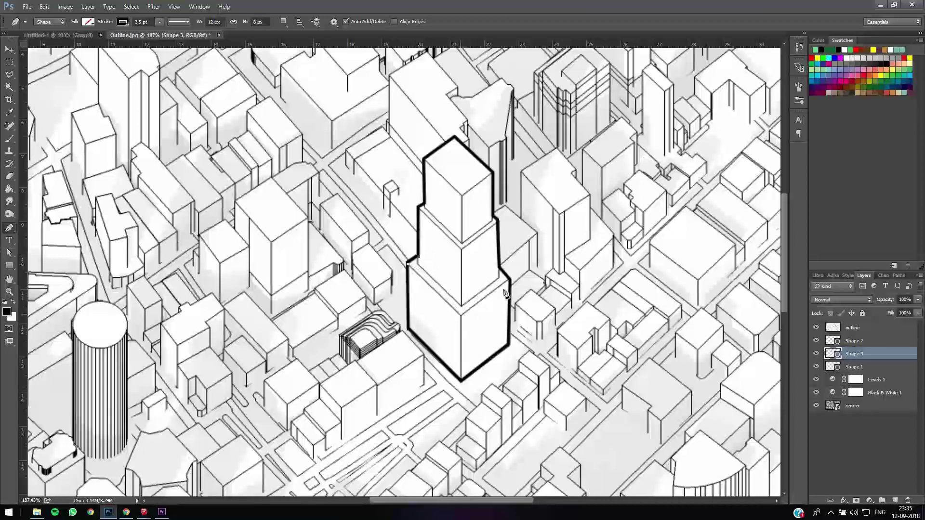
left_click(461, 316)
left_click(510, 280)
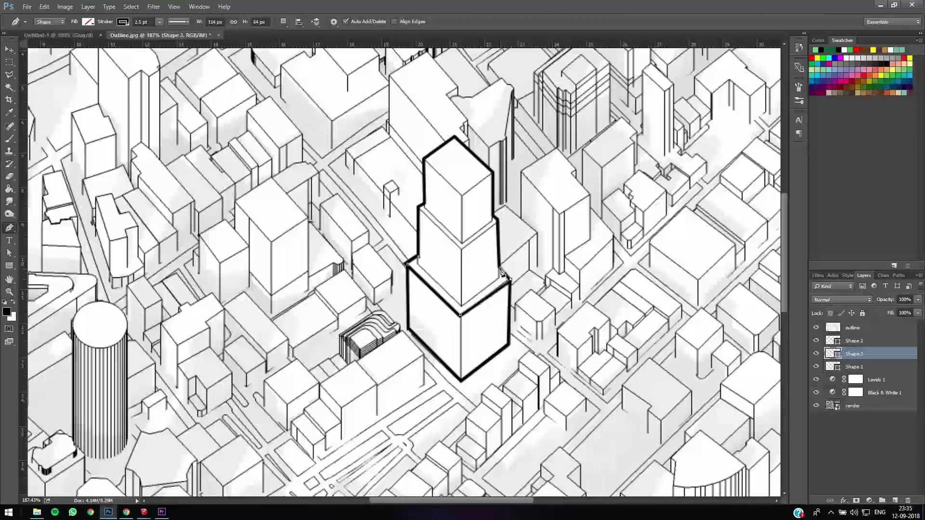
left_click(499, 267)
left_click(461, 307)
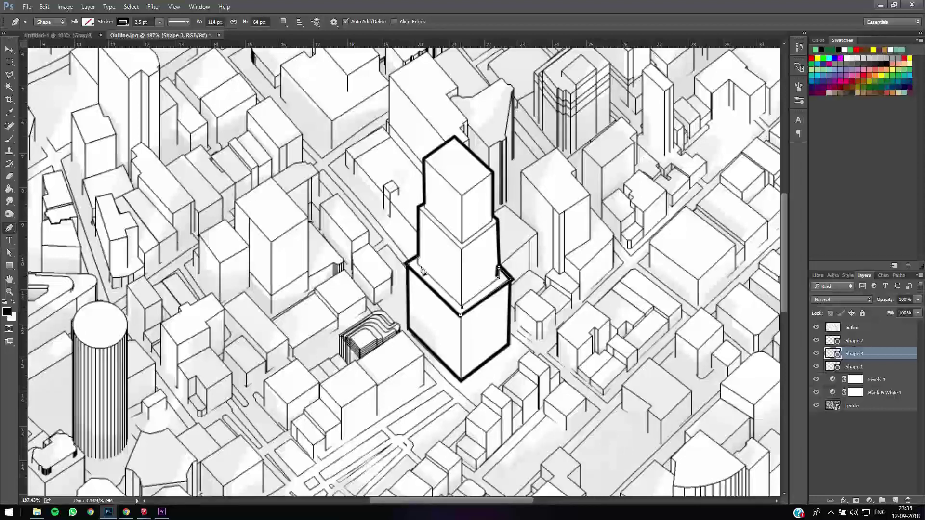
left_click(419, 265)
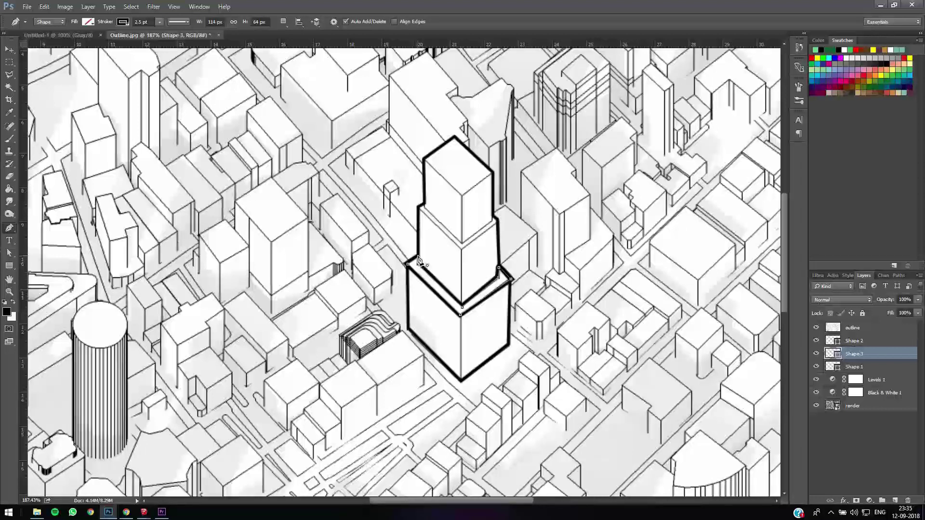
left_click(124, 23)
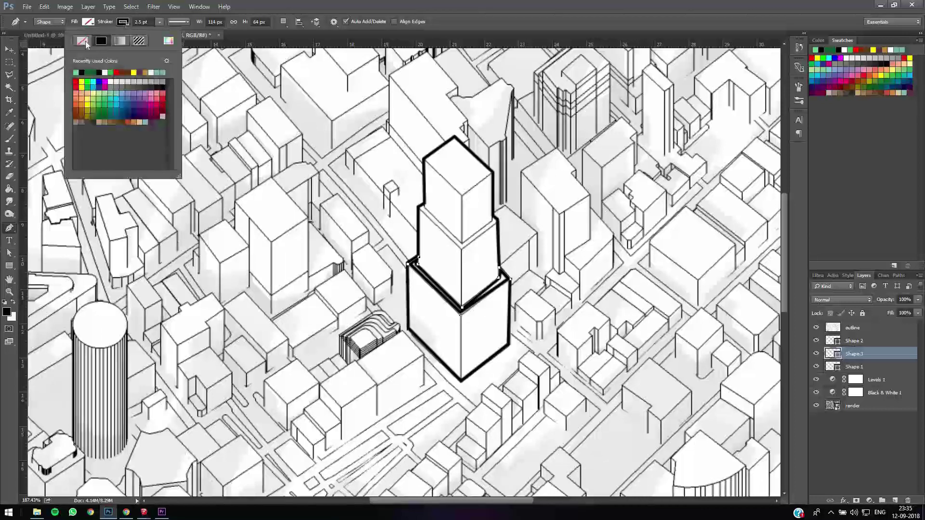
left_click(88, 22)
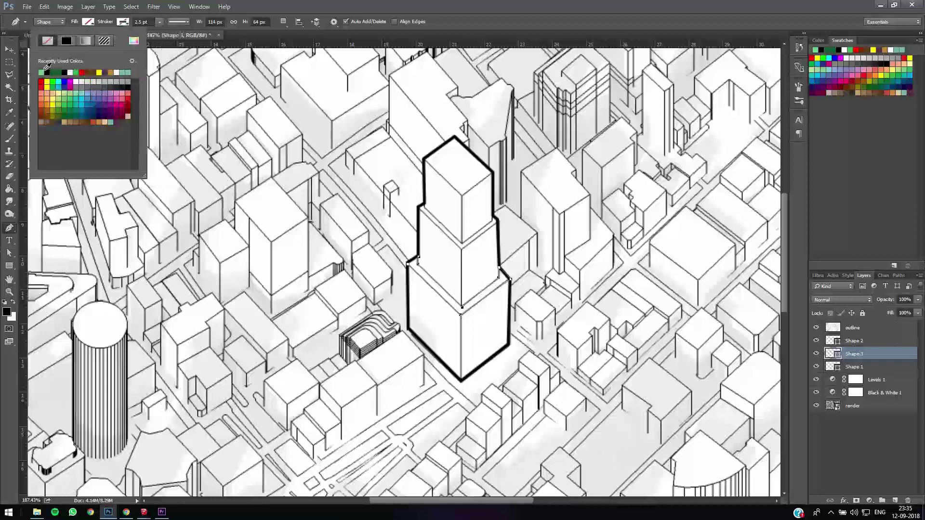
left_click(43, 72)
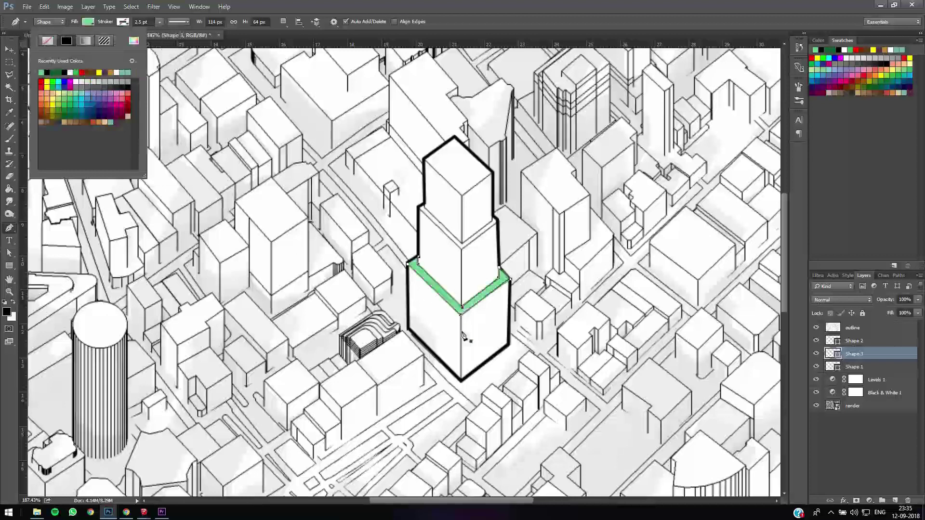
Draw a thin green band along the middle setback of the tower
key("a")
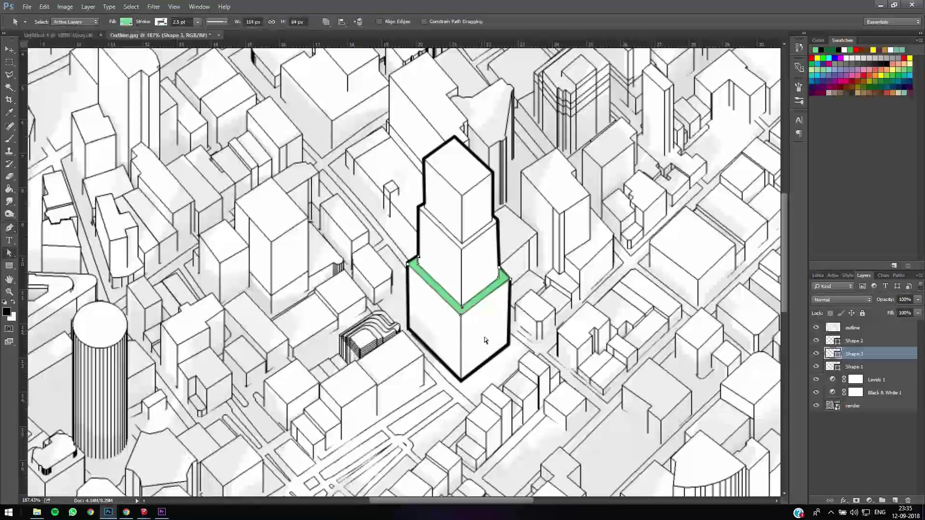
left_click(485, 341)
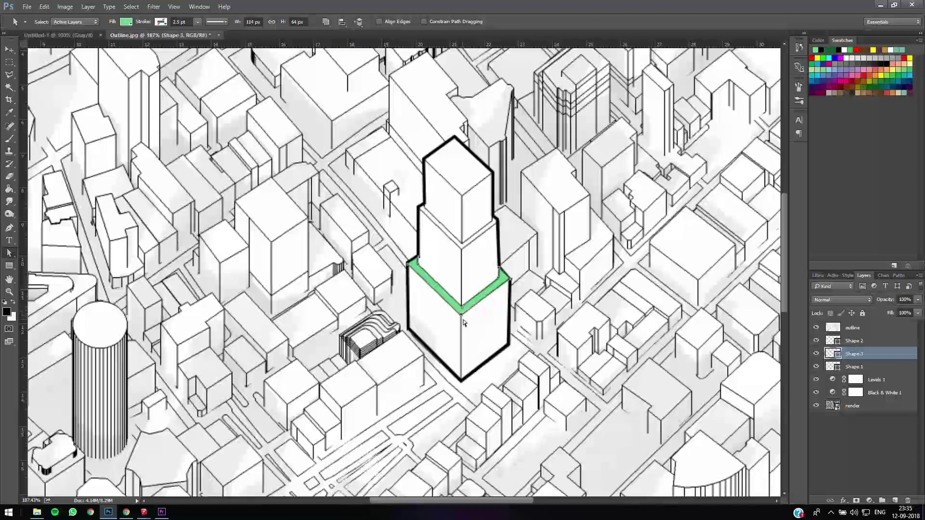
left_click(451, 184)
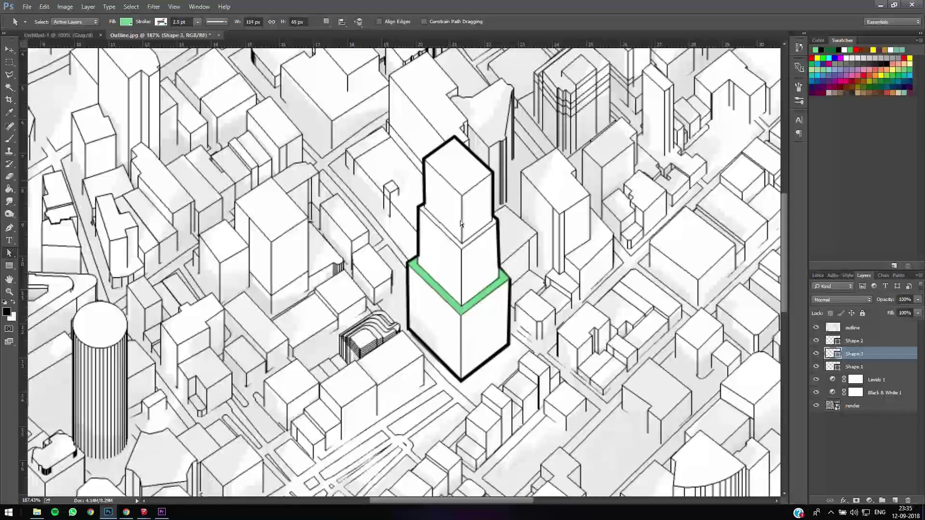
key("p")
scroll(452, 229, "up", 3, "alt")
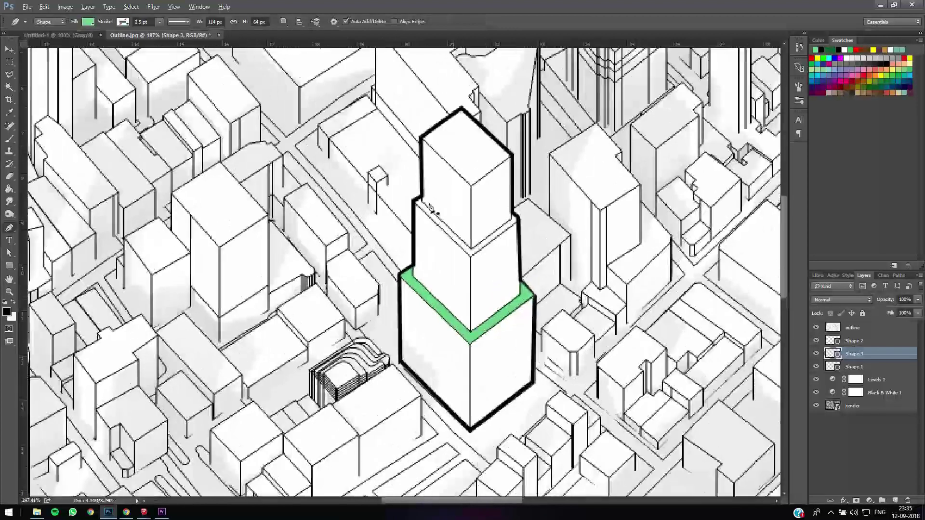
left_click_drag(430, 208, 475, 202)
left_click_drag(379, 183, 381, 197)
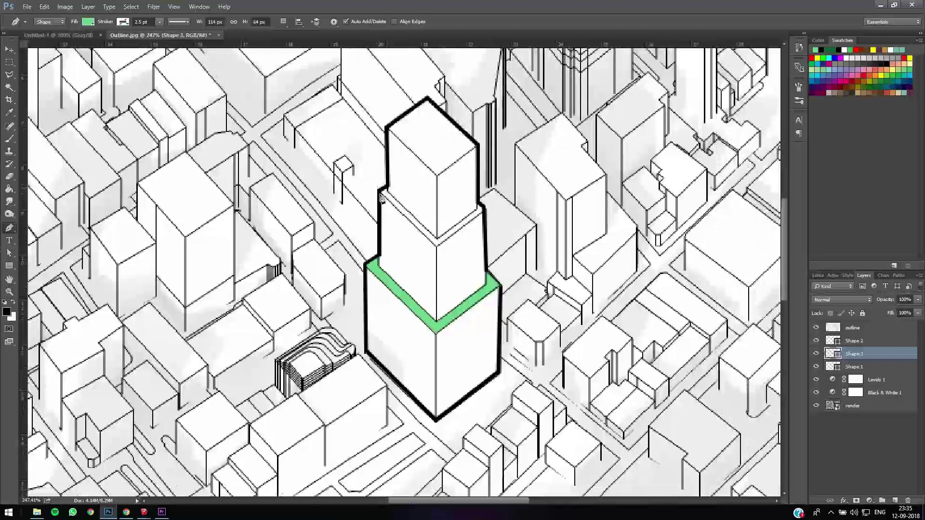
left_click(381, 196)
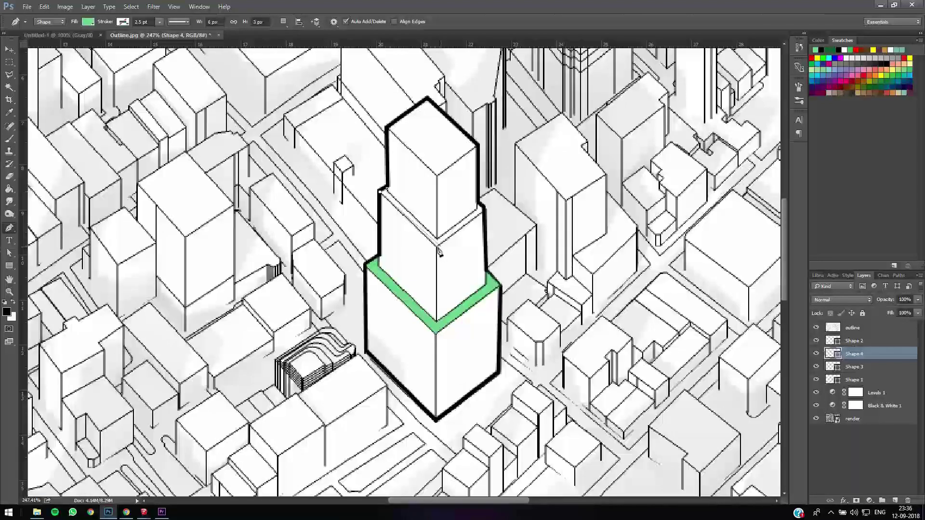
left_click(480, 206)
left_click(484, 208)
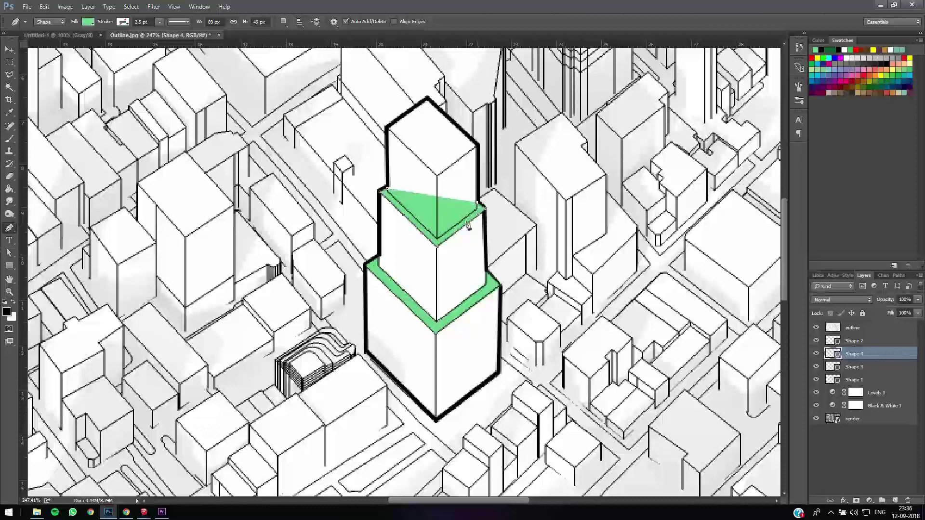
left_click(439, 241)
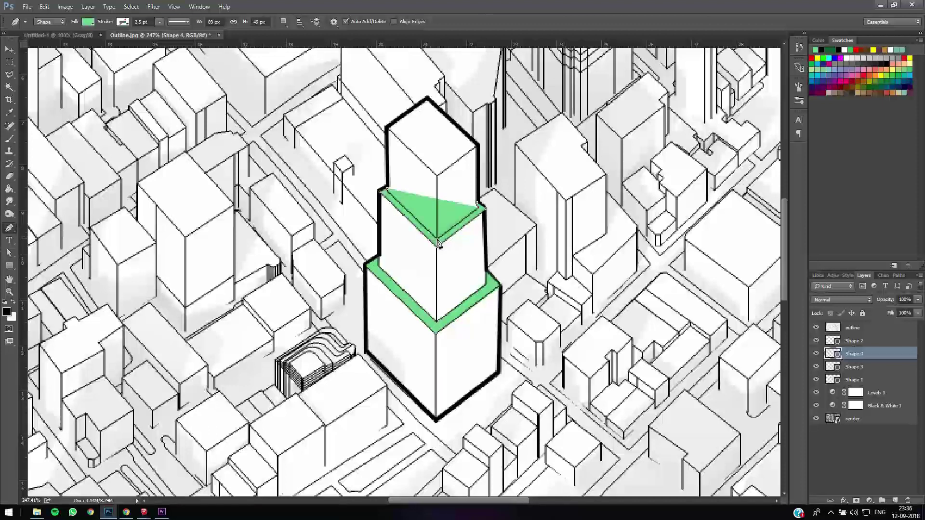
left_click(387, 191)
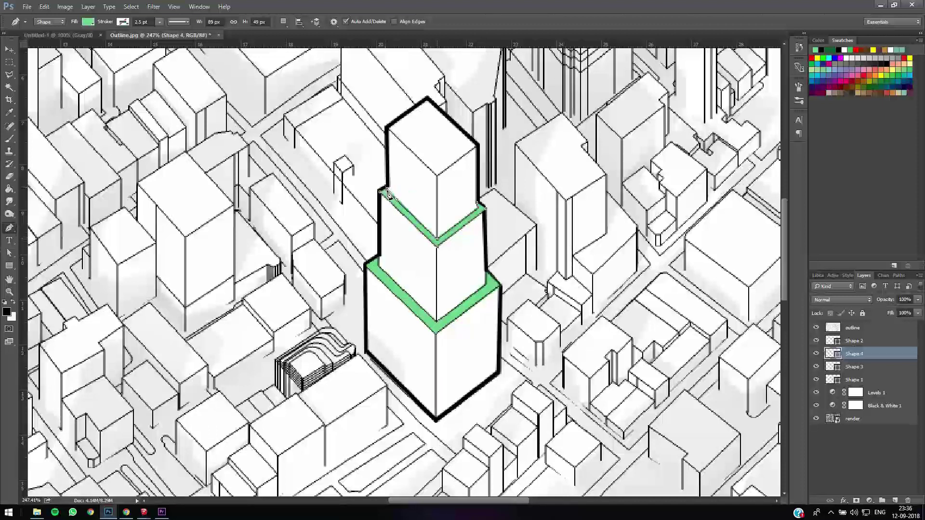
Draw a green shape covering the tower's top roof face
left_click(387, 129)
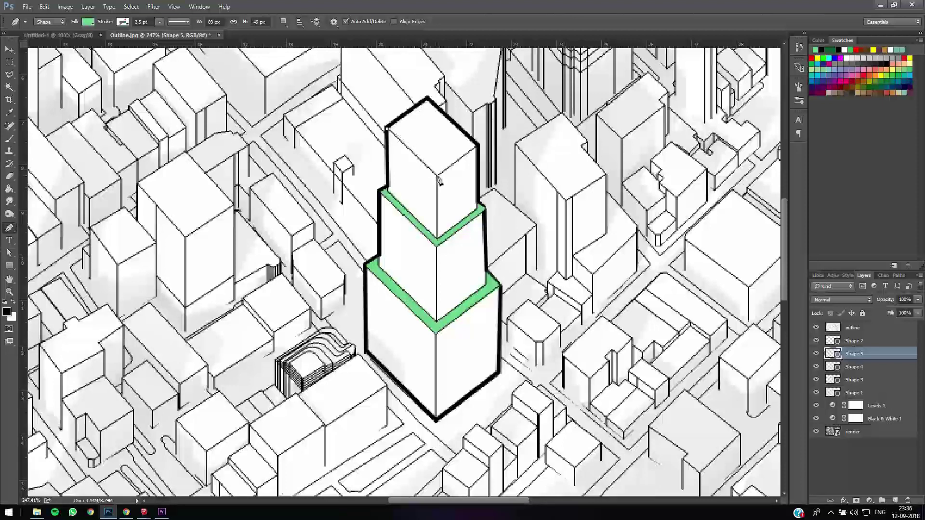
left_click(437, 174)
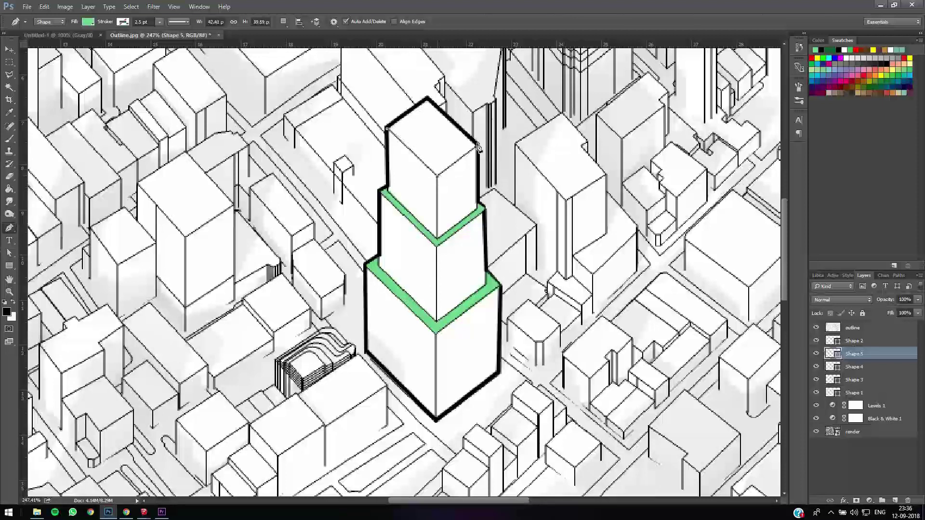
left_click(428, 99)
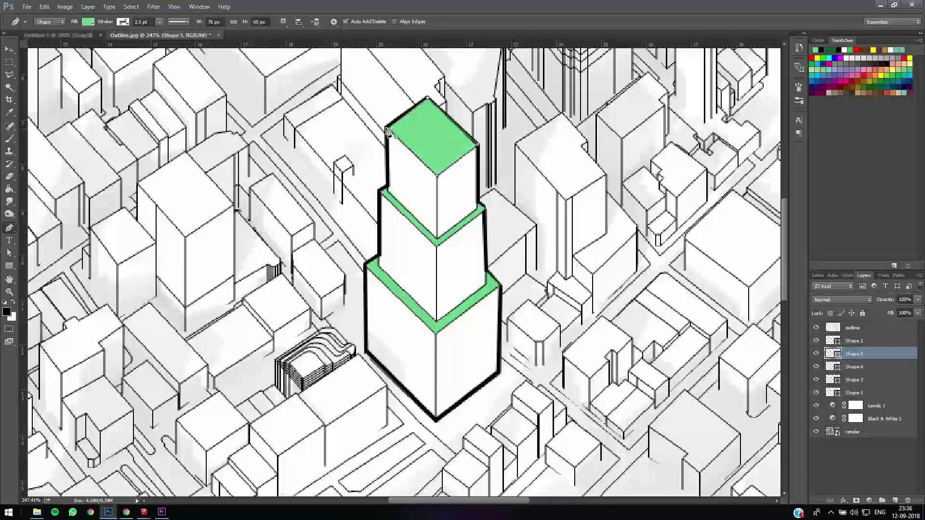
key("a")
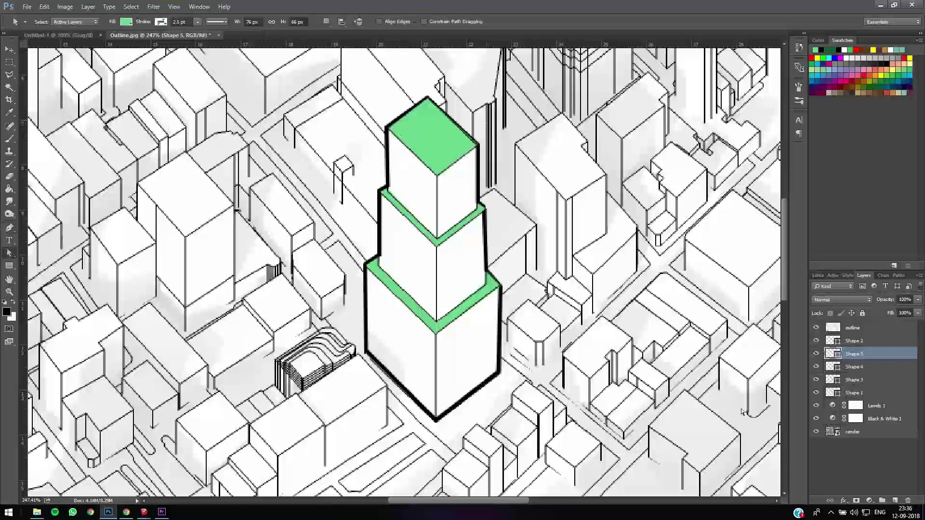
Move Shape 1 directly below the outline layer, then fit the image and zoom toward the tower base
left_click(868, 394)
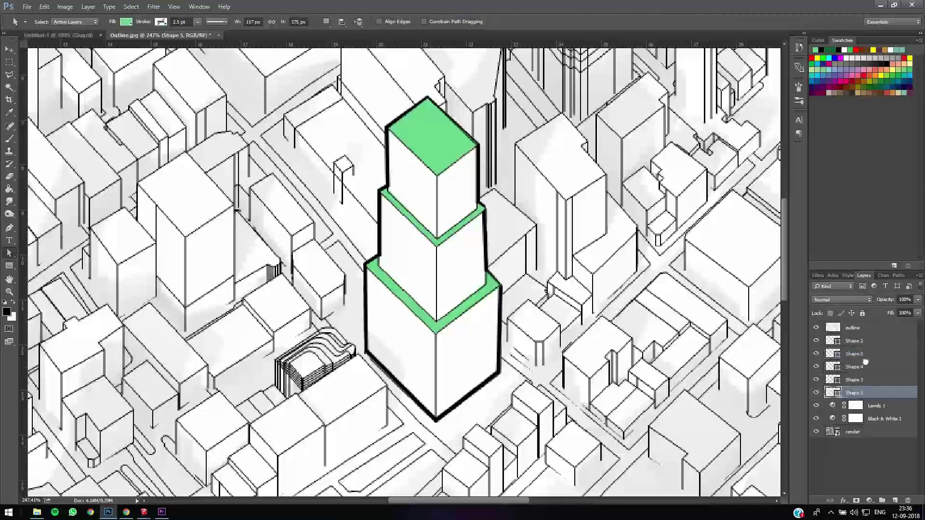
left_click_drag(863, 341, 862, 334)
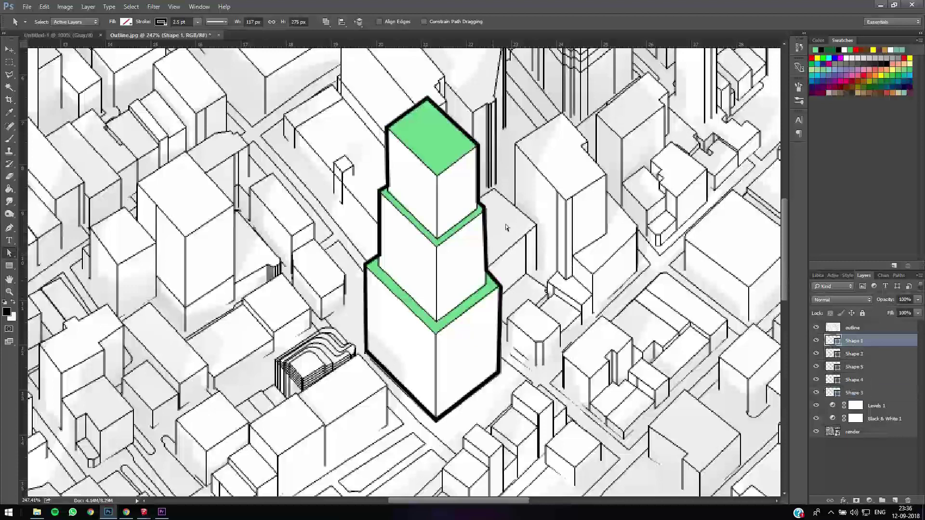
key("ctrl+0")
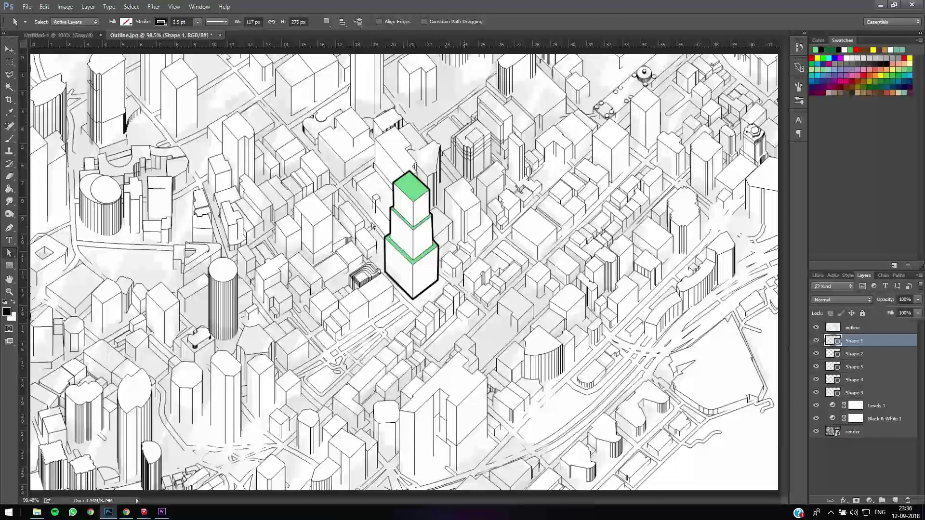
scroll(411, 298, "up", 3, "alt")
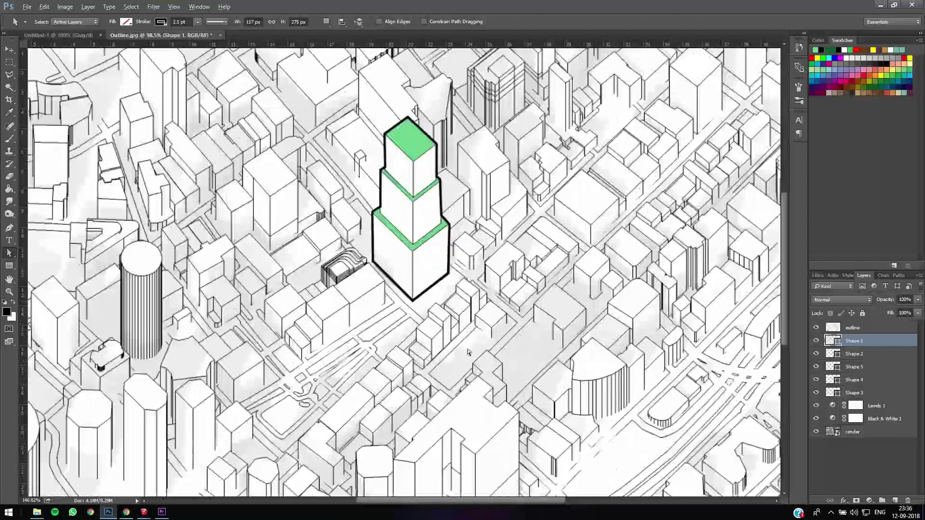
scroll(484, 263, "up", 5, "alt")
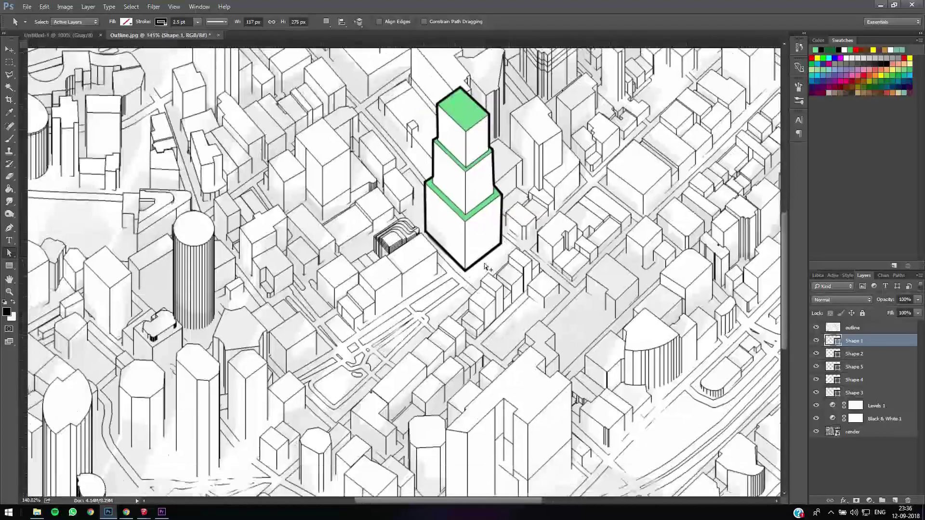
Trace a landscaping patch along the plot edge beside the tower's base
key("p")
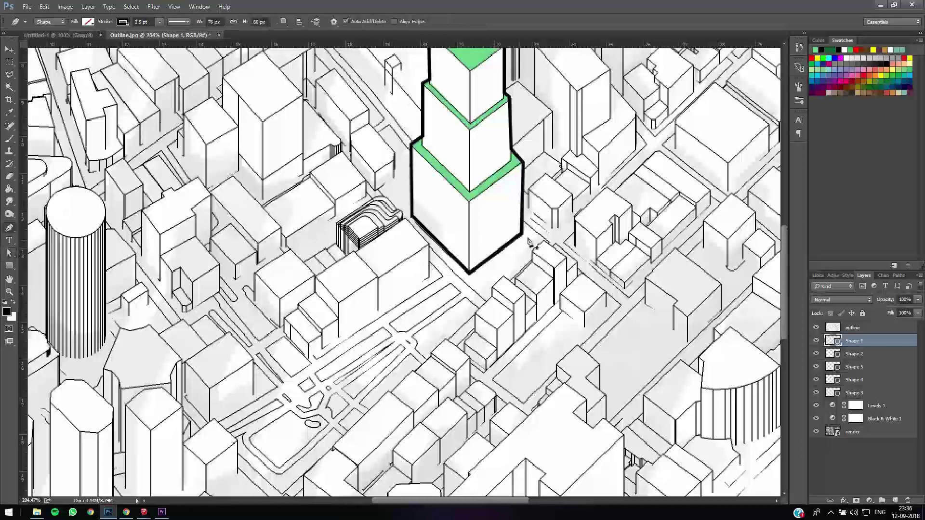
scroll(528, 242, "up", 2, "alt")
left_click(527, 237)
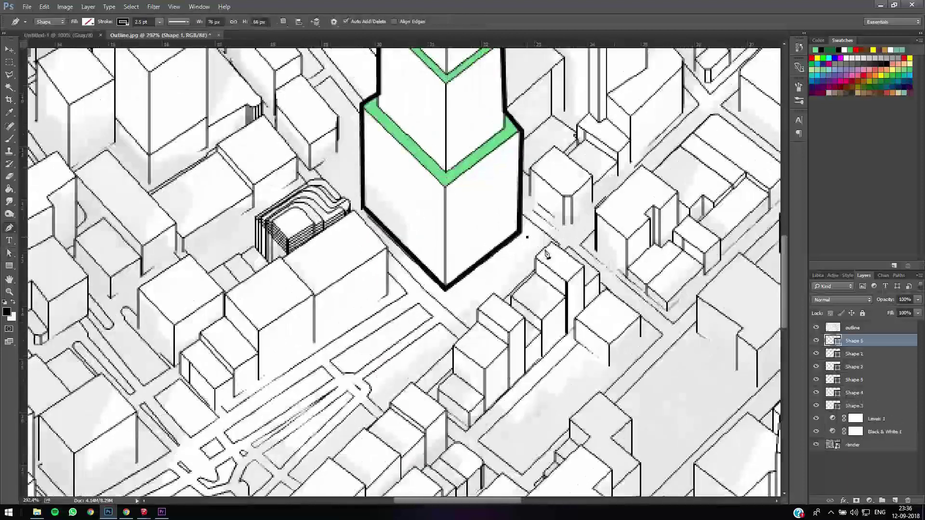
left_click(541, 247)
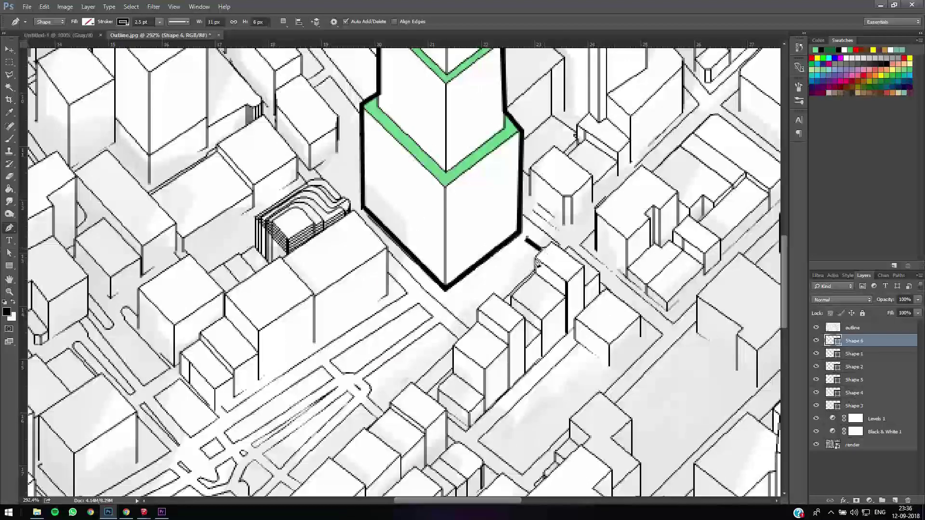
left_click(534, 255)
left_click(533, 273)
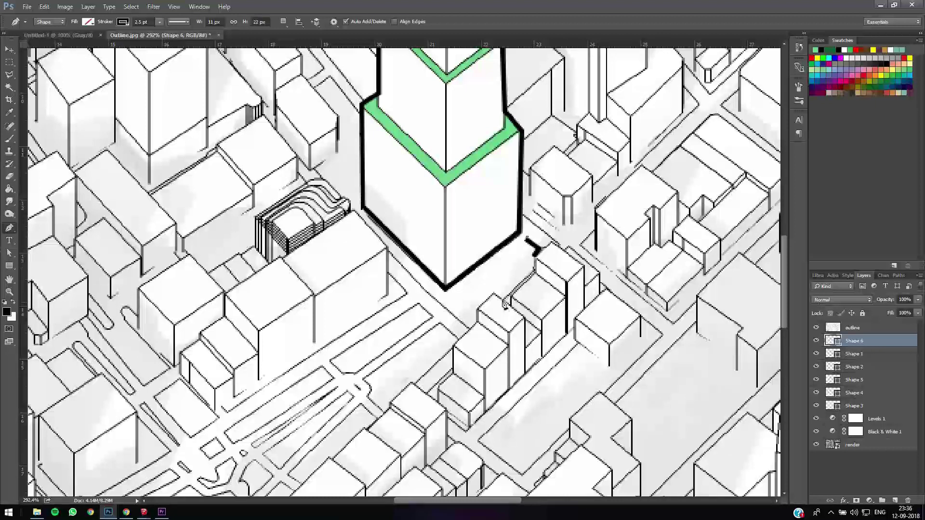
left_click(499, 296)
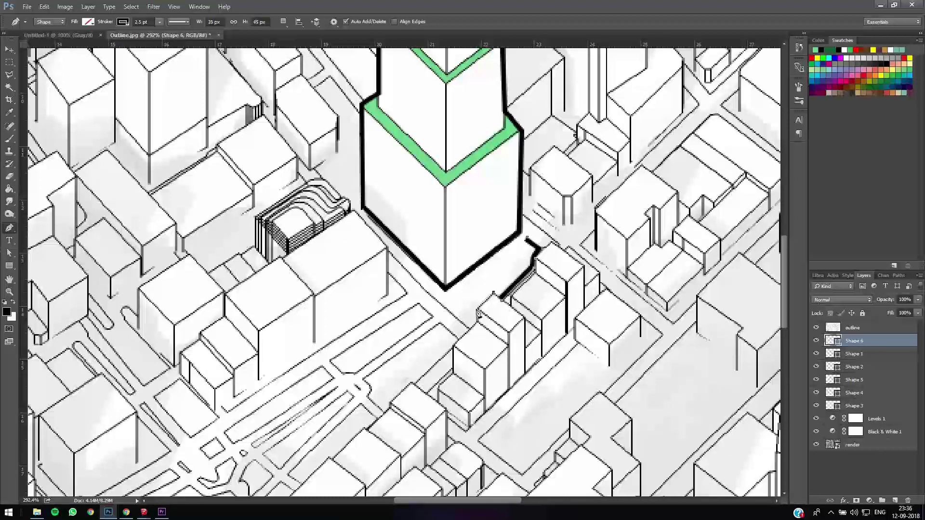
left_click(476, 306)
left_click(474, 322)
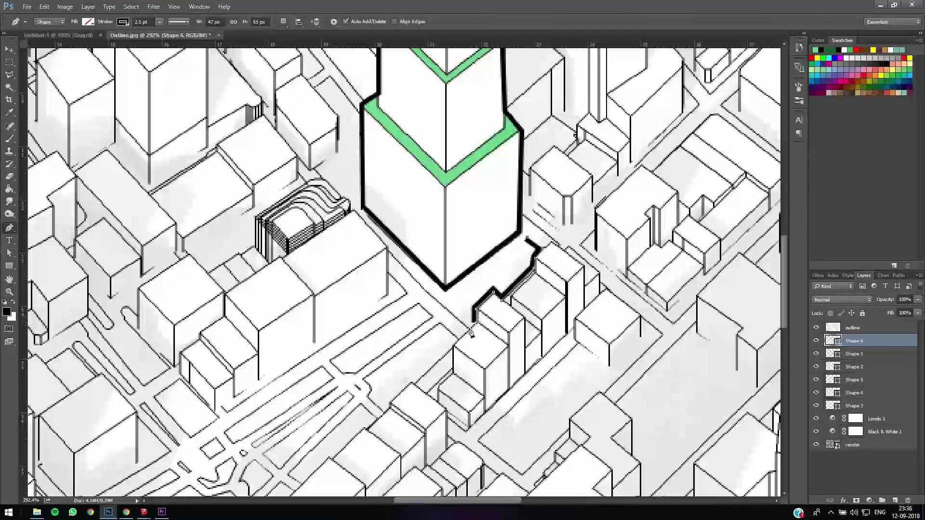
left_click(441, 301)
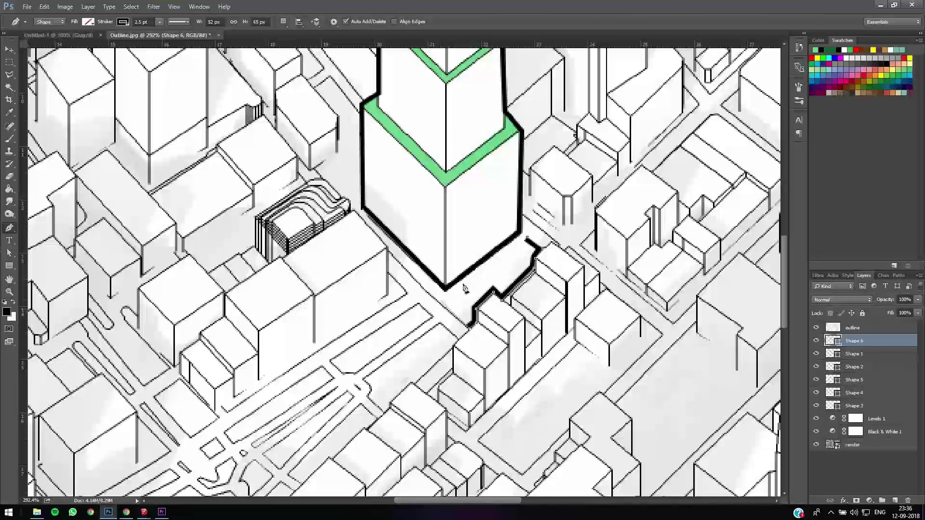
left_click(528, 240)
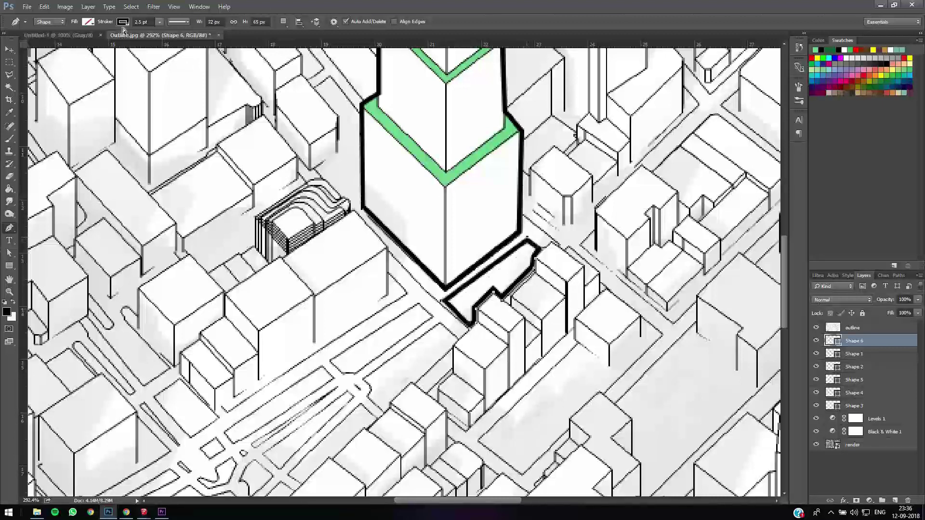
Remove the patch's black stroke and fill it light green
key("a")
left_click(126, 22)
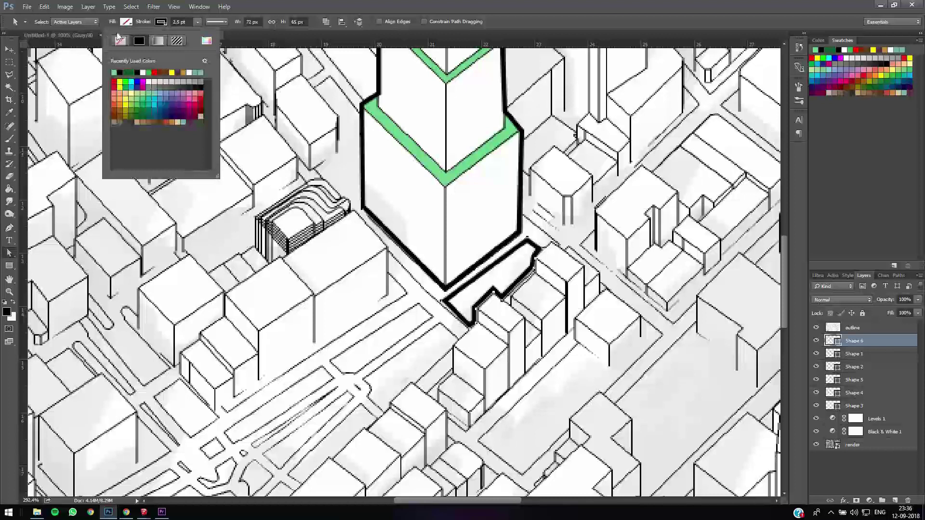
left_click(117, 39)
left_click(127, 22)
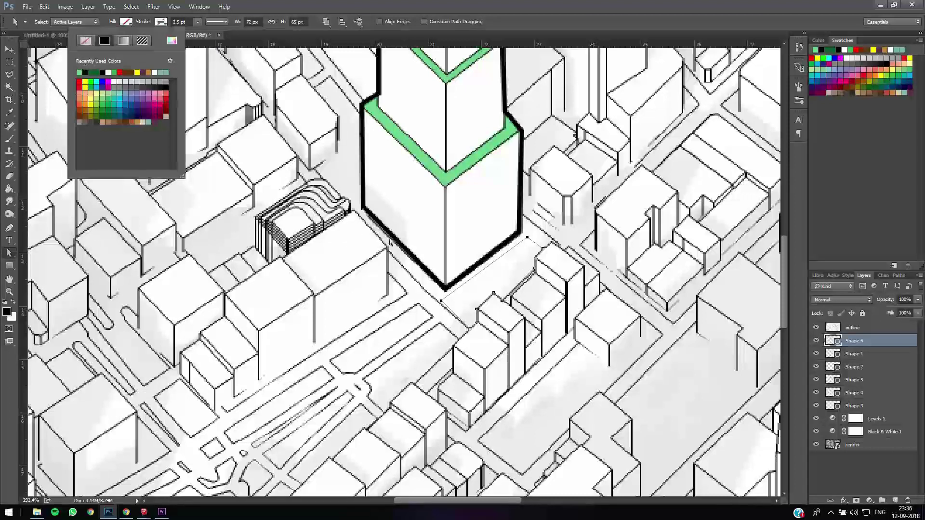
key("Return")
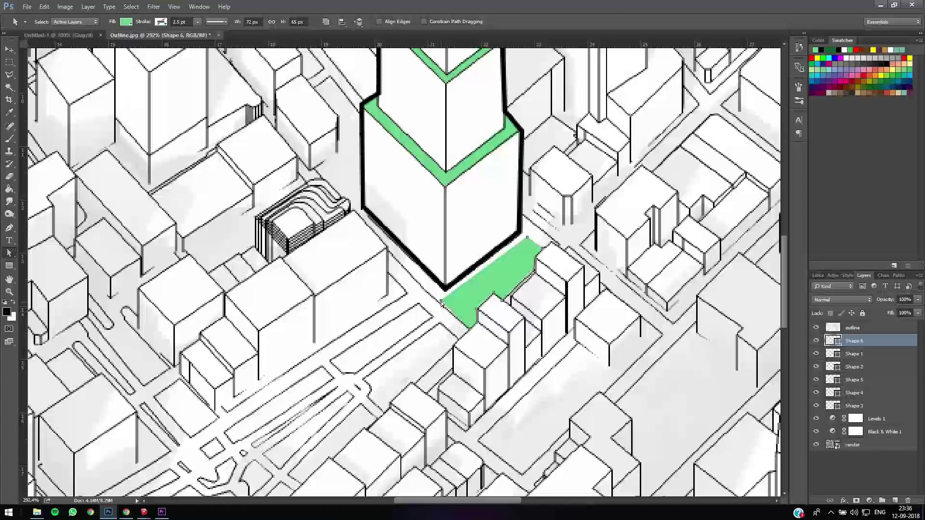
Nudge the green patch's corners tight against the tower base, then fit the image on screen
left_click_drag(441, 300, 439, 302)
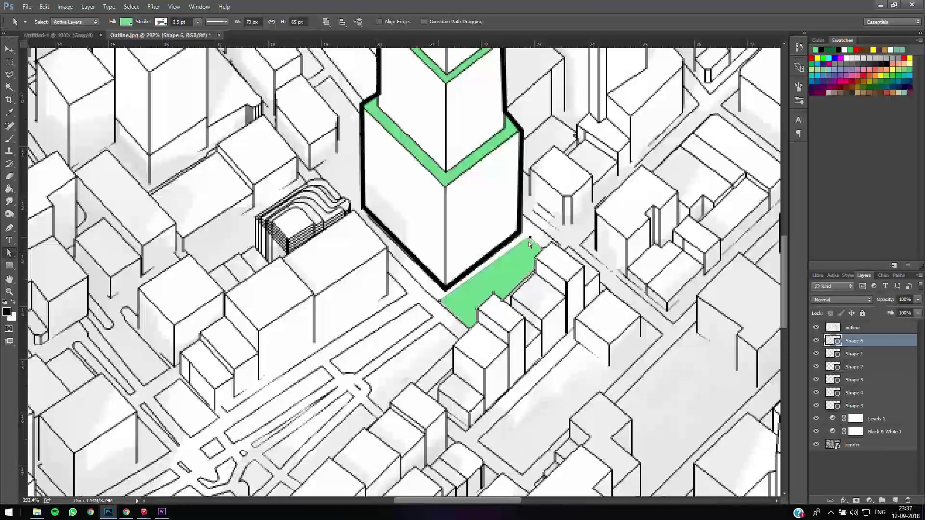
key("Left")
key("Left")
key("Left")
key("Left")
key("Up")
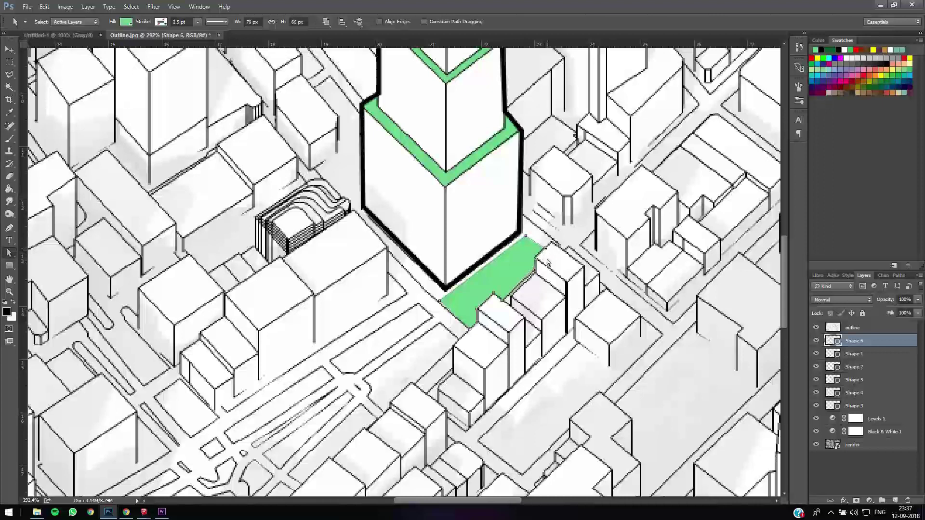
left_click_drag(542, 247, 540, 246)
key("Right")
key("Up")
key("Up")
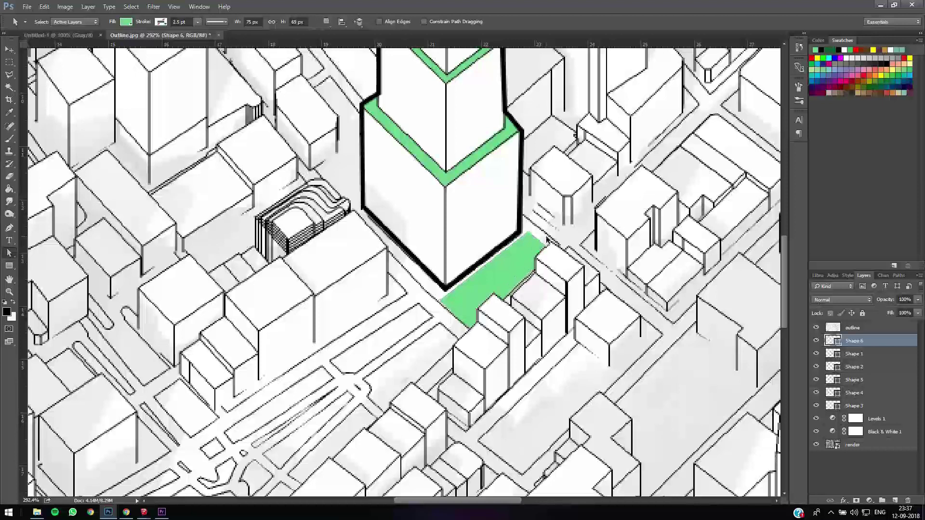
key("ctrl+0")
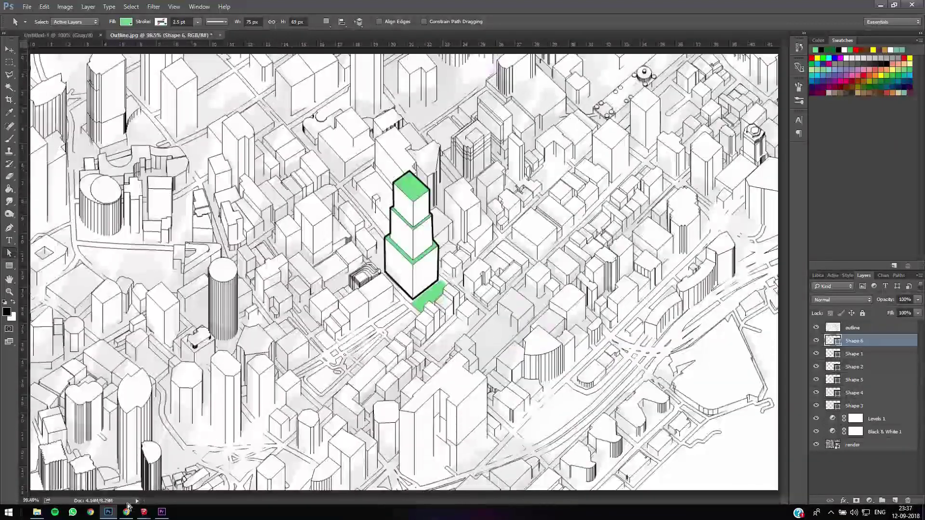
left_click(126, 514)
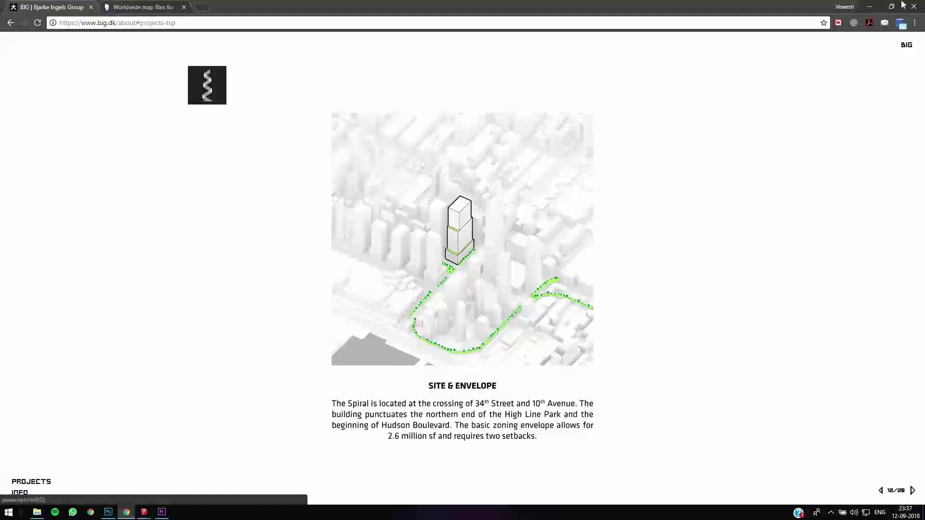
left_click(869, 7)
scroll(424, 305, "up", 3, "alt")
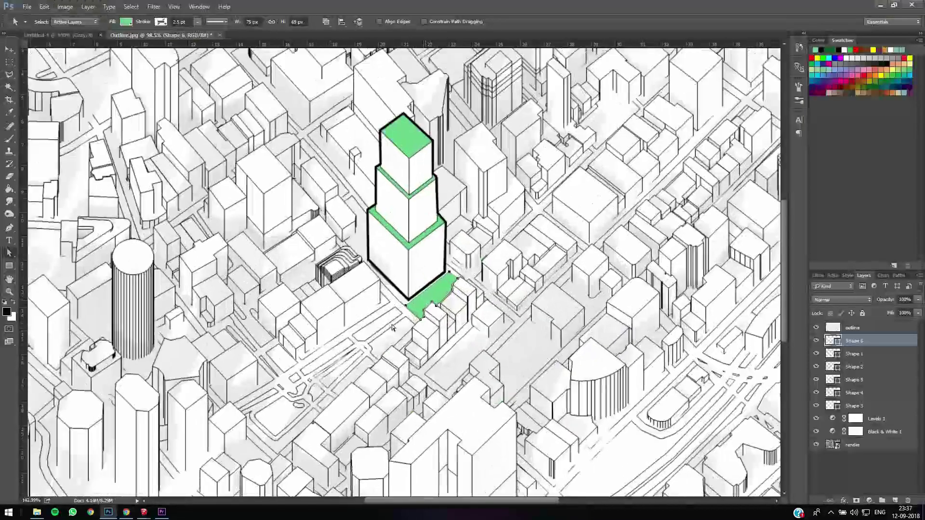
left_click_drag(76, 260, 82, 220)
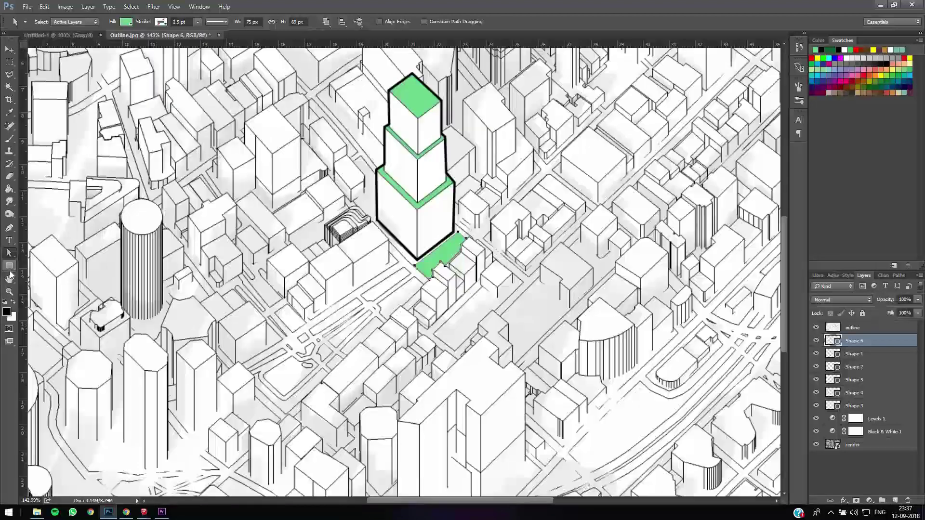
left_click(10, 268)
Draw a small dark green circle near the plaza as the tree canopy
left_click(55, 274)
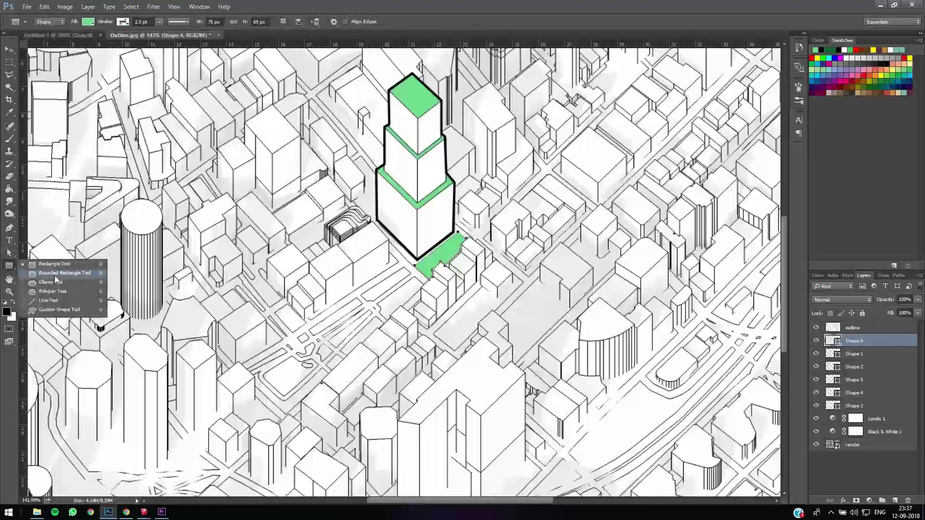
left_click(9, 265)
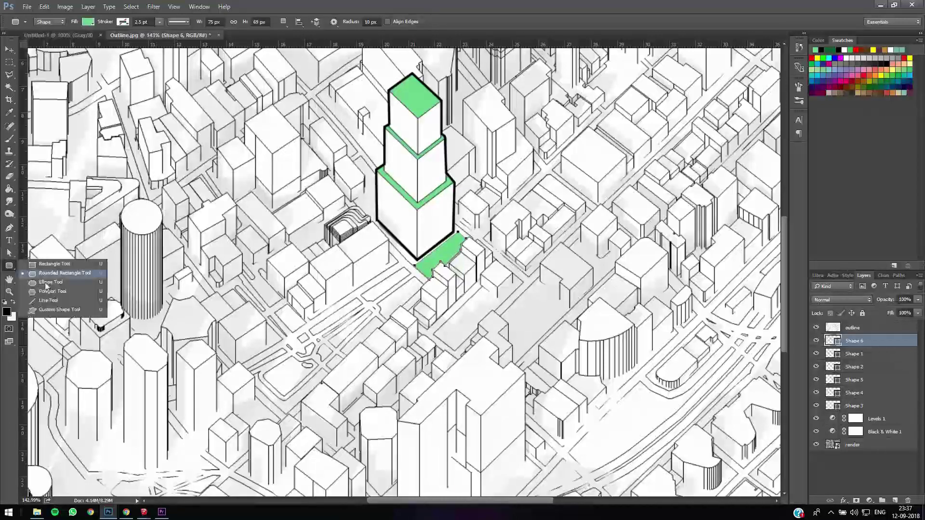
left_click(47, 282)
scroll(414, 294, "up", 1, "alt")
scroll(412, 291, "up", 1, "alt")
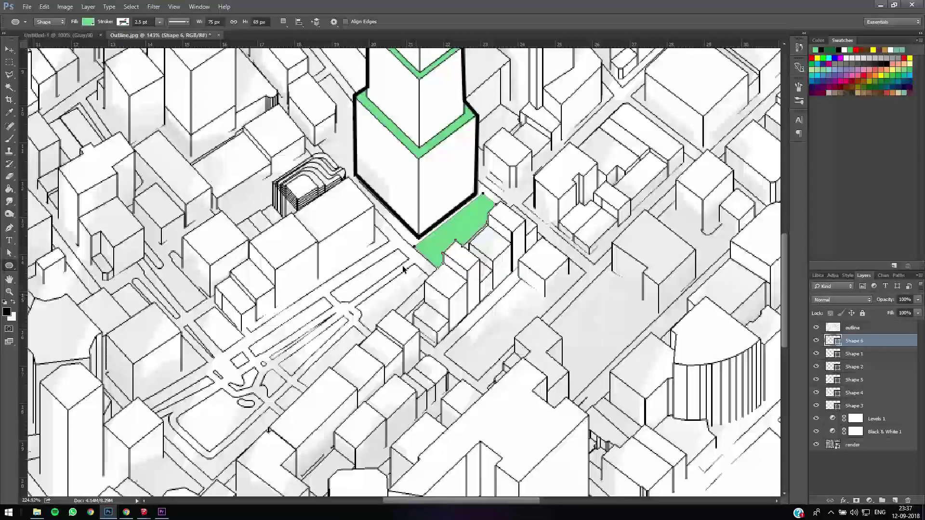
left_click(404, 270)
key("Escape")
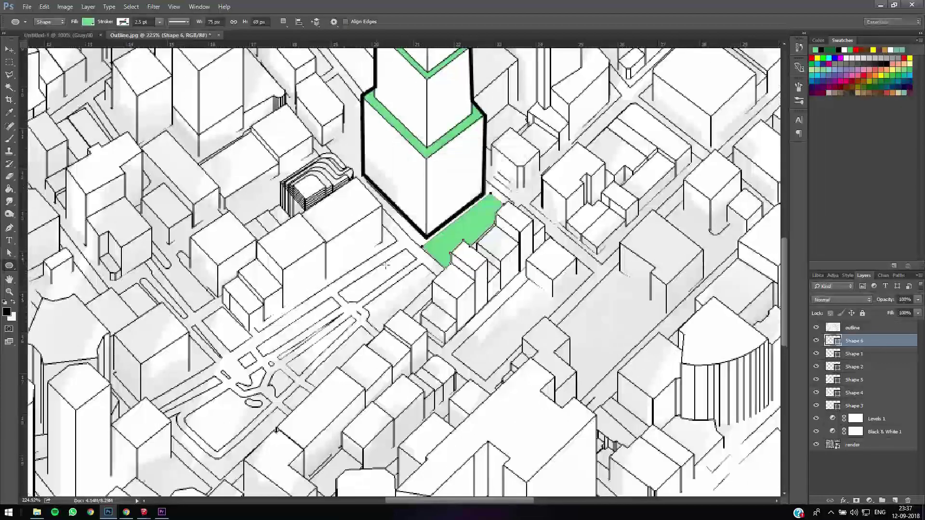
left_click_drag(386, 267, 404, 286)
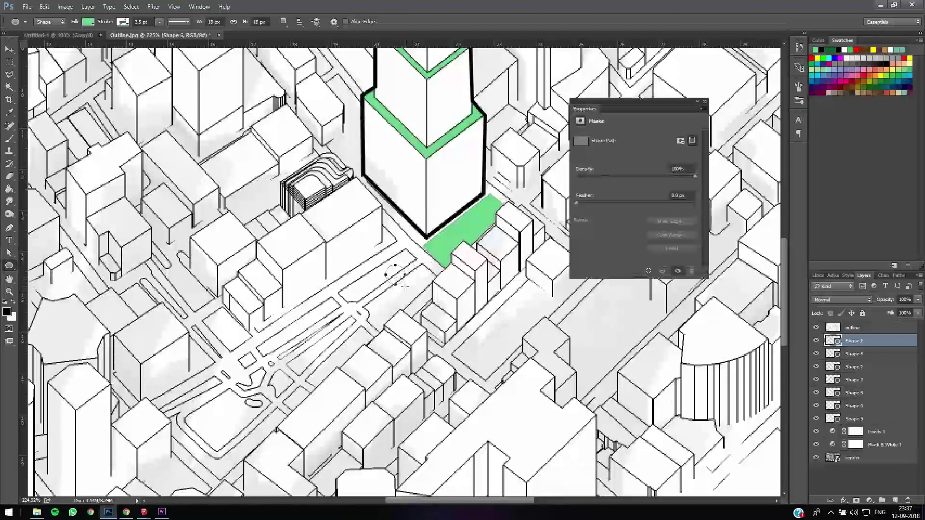
key("a")
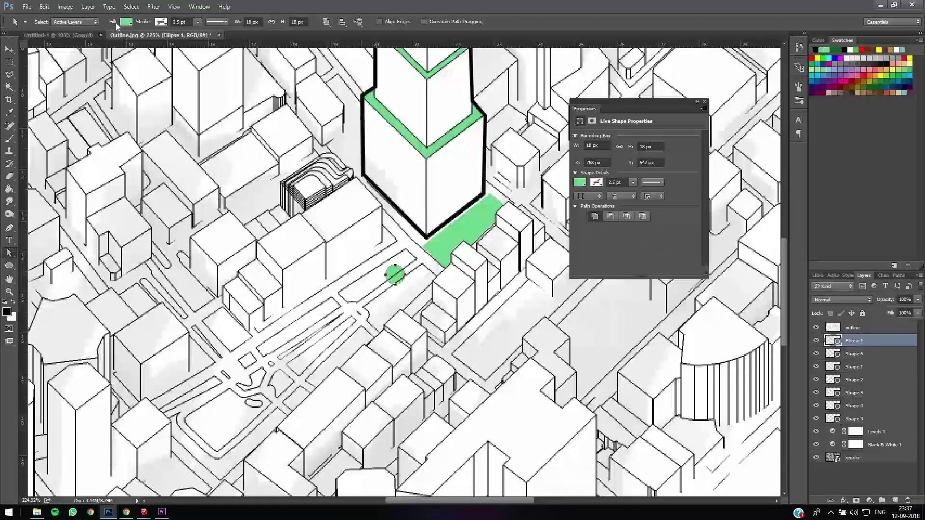
left_click(128, 25)
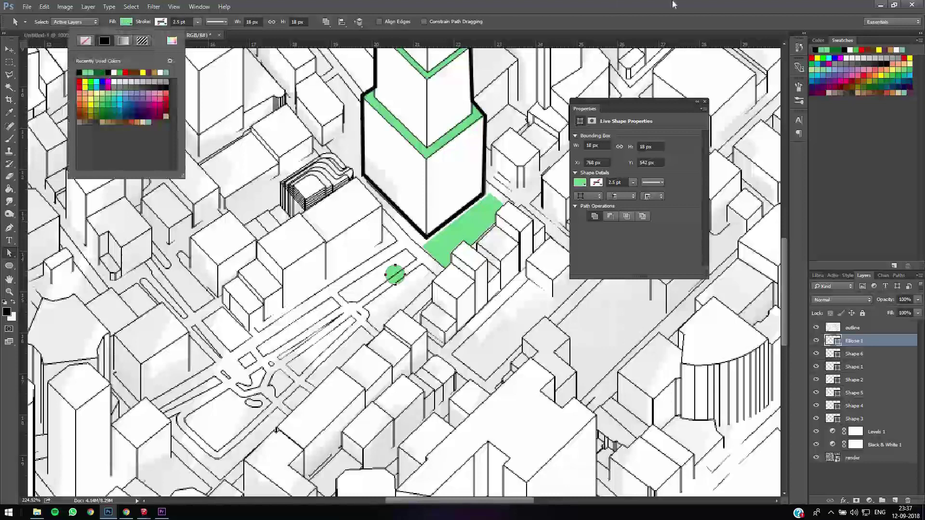
left_click(102, 72)
left_click(470, 260)
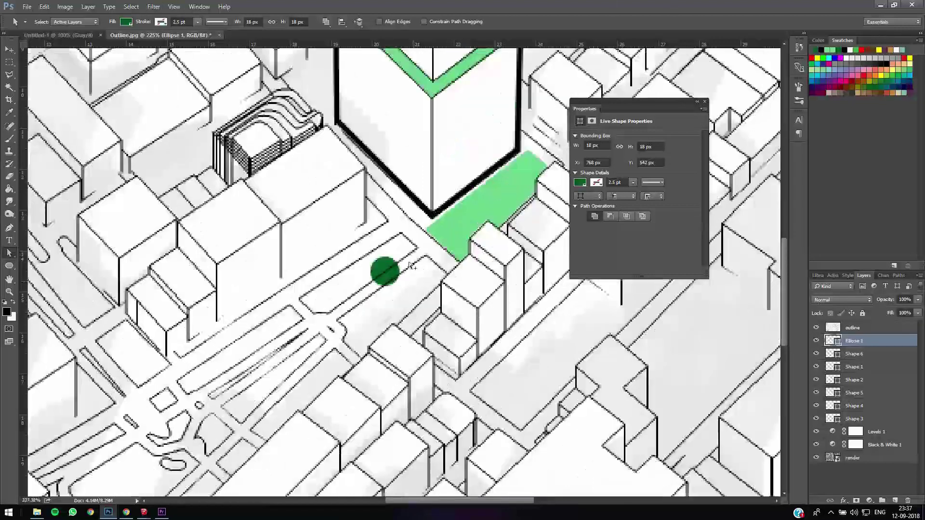
scroll(401, 288, "up", 1, "alt")
scroll(400, 288, "up", 5, "alt")
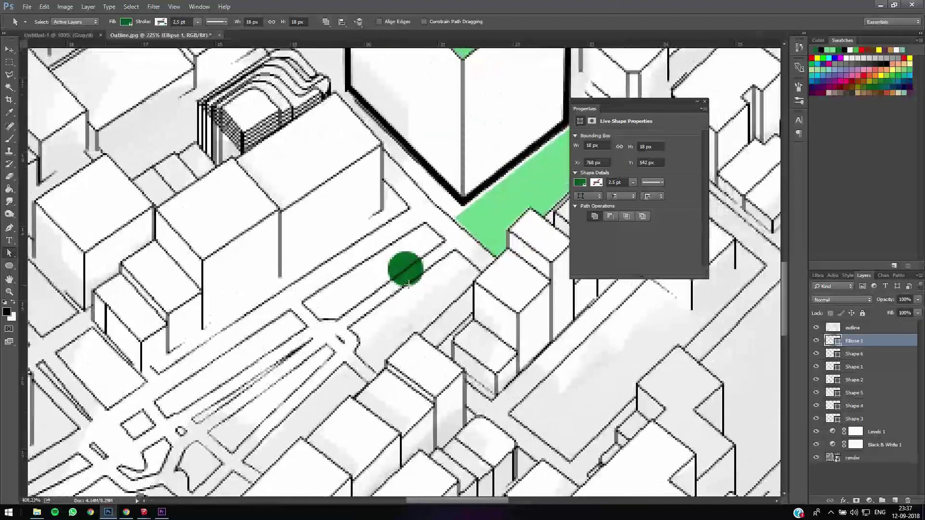
Draw a thin rectangle trunk below the green circle, nudged 1 px right under it
key("m")
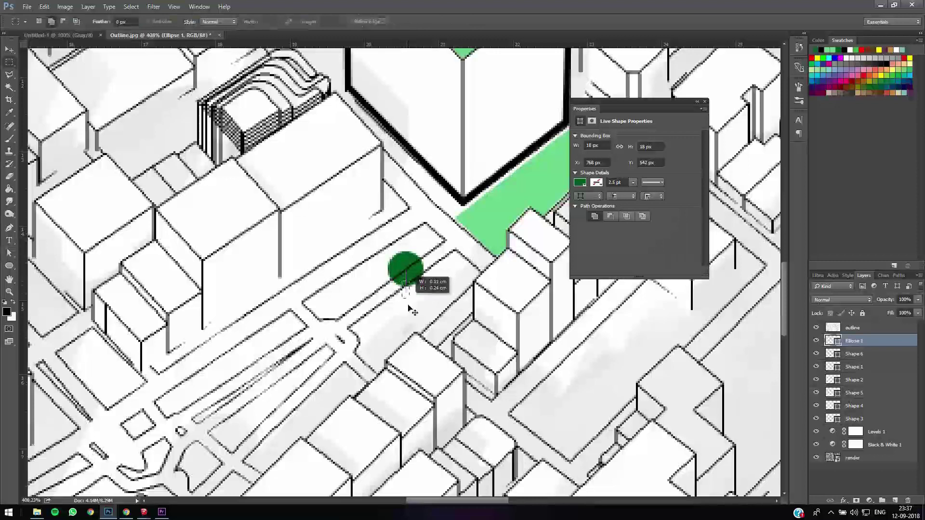
key("u")
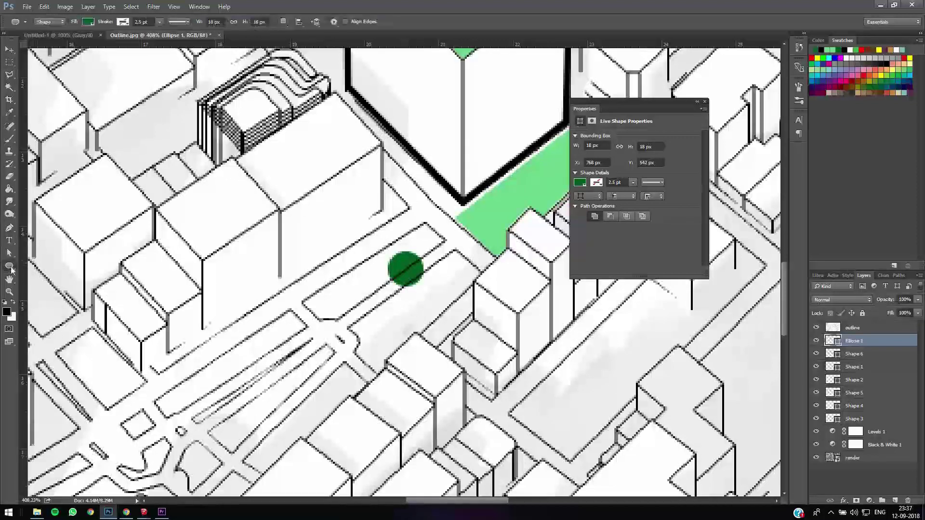
right_click(12, 270)
left_click(48, 263)
left_click_drag(401, 280, 405, 307)
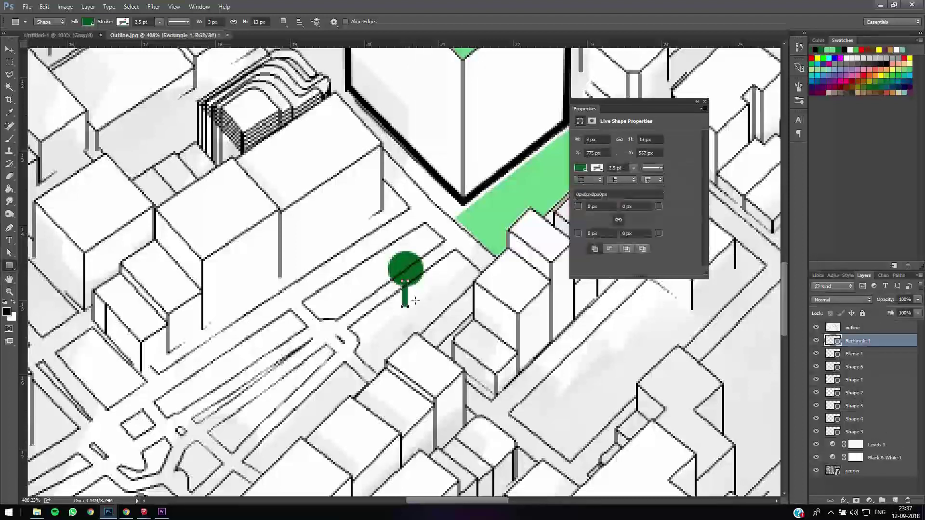
key("v")
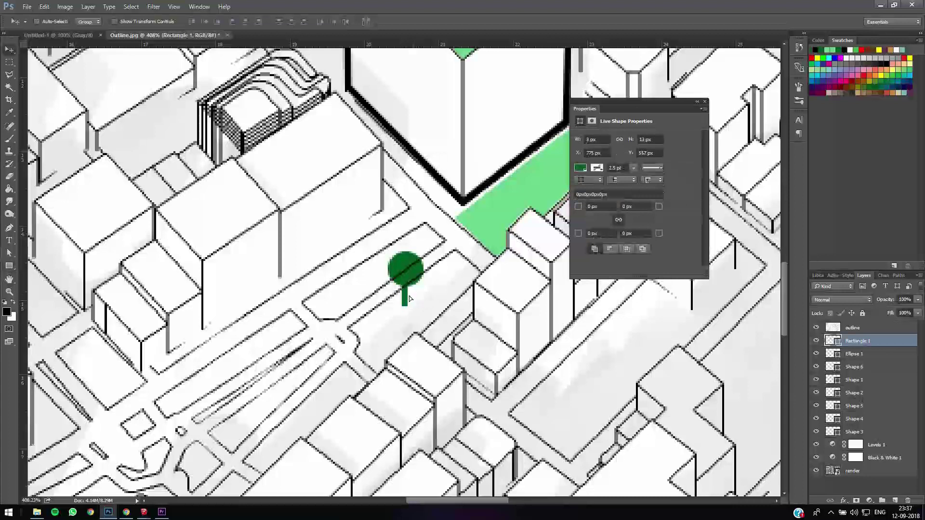
left_click_drag(406, 303, 409, 300)
Narrow the trunk with Free Transform and centre it under the canopy
scroll(415, 298, "up", 5, "alt")
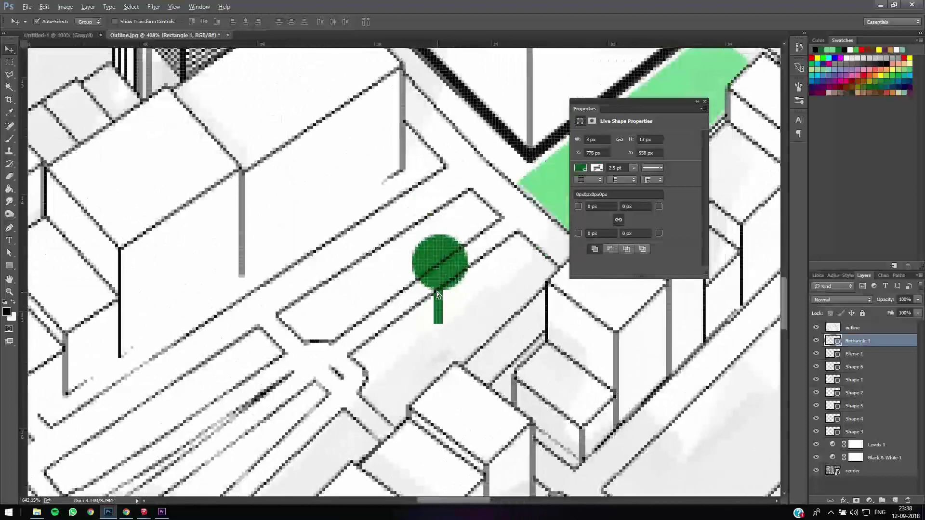
key("ctrl+t")
left_click_drag(444, 304, 441, 305)
scroll(441, 304, "up", 3, "alt")
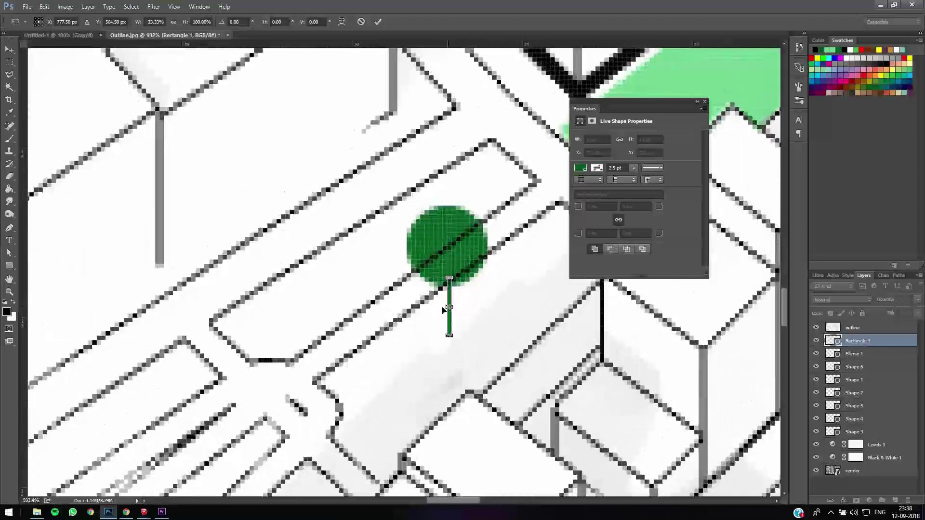
mouse_move(443, 310)
left_mouse_down()
mouse_move(457, 308)
mouse_move(445, 303)
left_mouse_up()
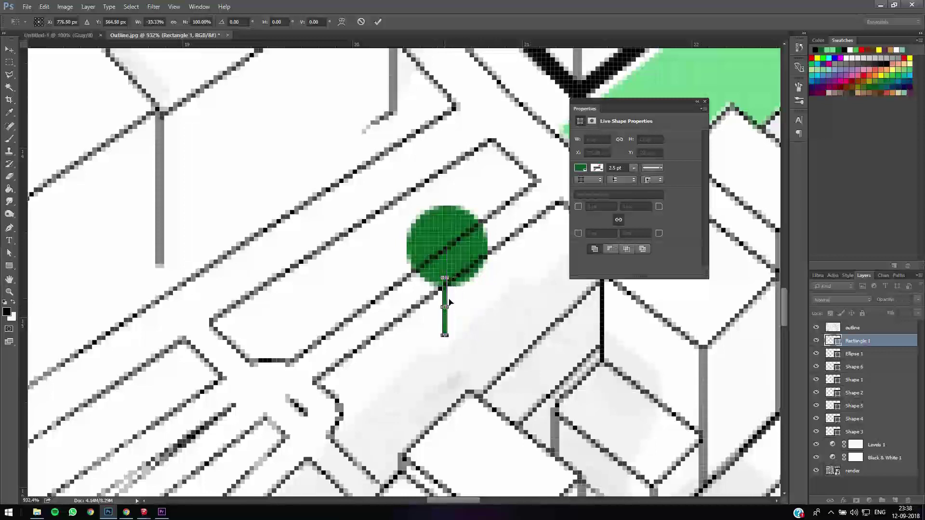
key("Return")
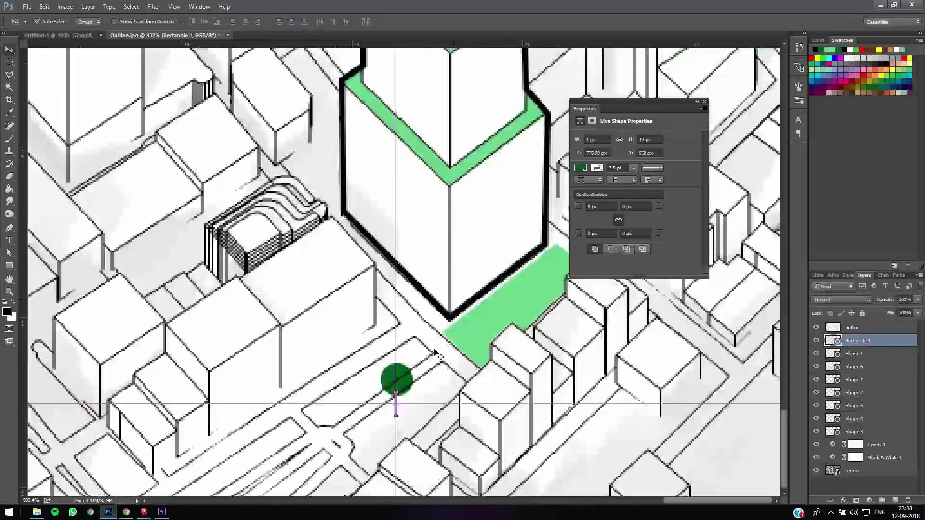
key("ctrl+0")
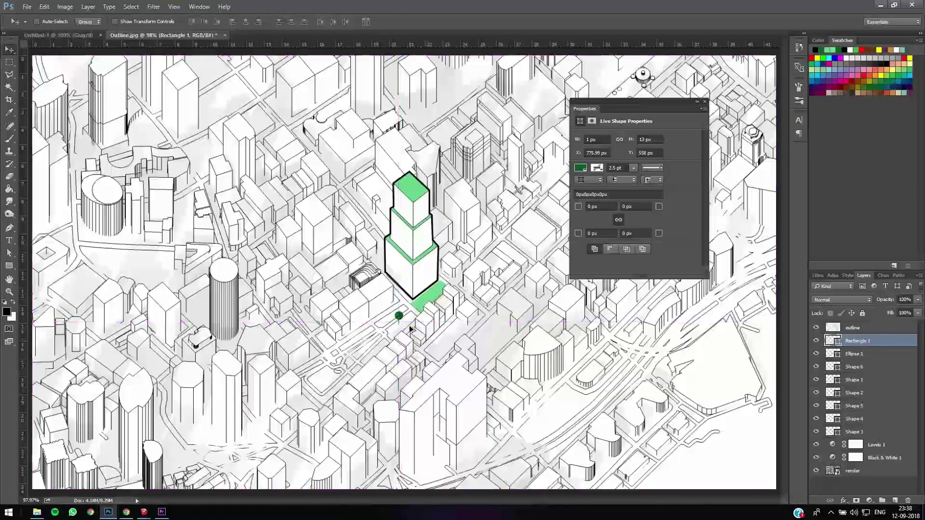
Narrow the trunk again to a 2 px wide stem
scroll(409, 328, "up", 5, "alt")
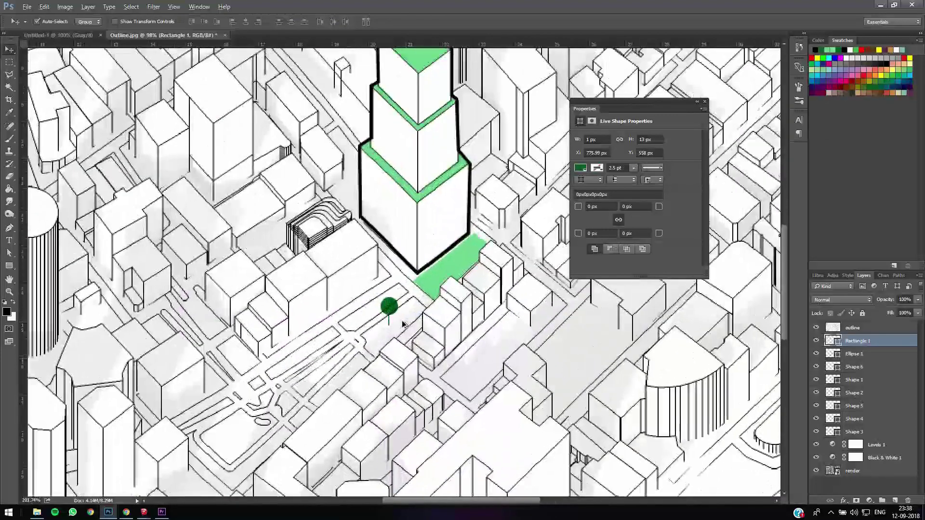
scroll(394, 323, "up", 5, "alt")
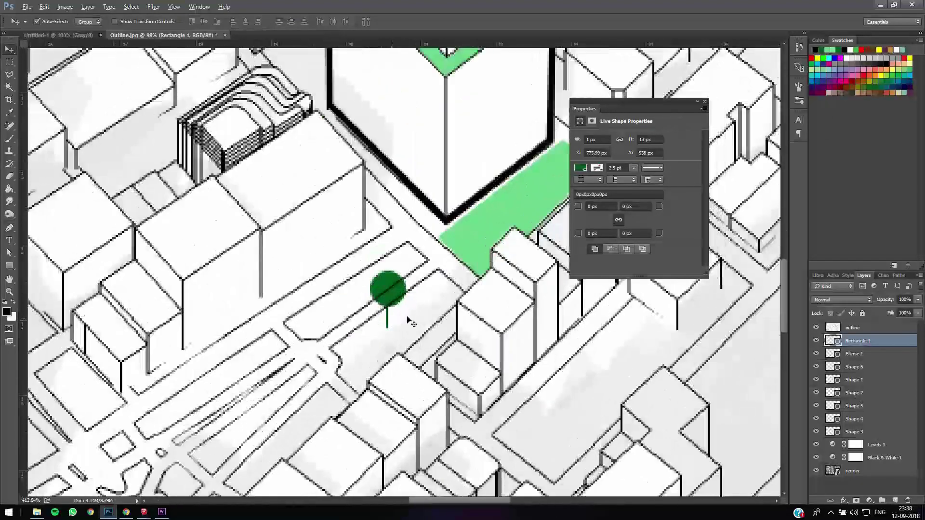
scroll(430, 317, "left", 5, "ctrl")
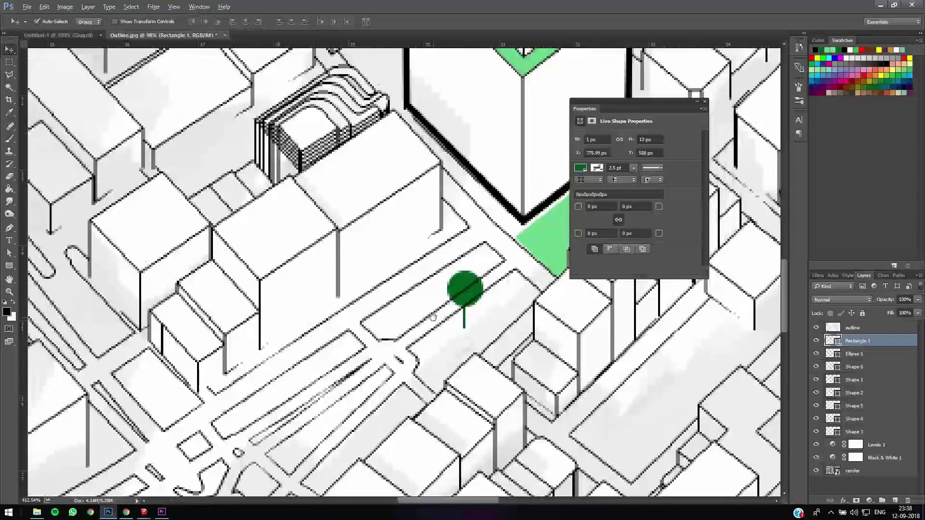
key("ctrl+t")
scroll(434, 312, "right", 3, "ctrl")
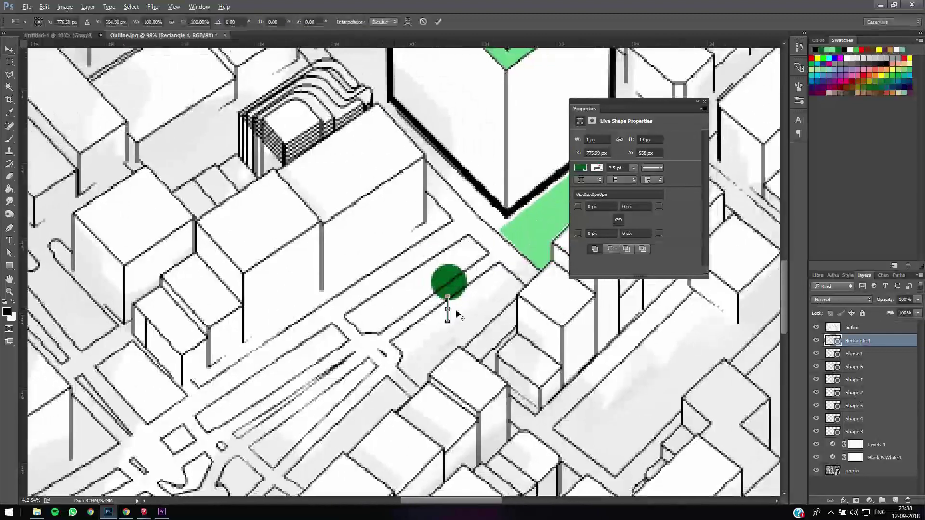
scroll(456, 312, "up", 3, "alt")
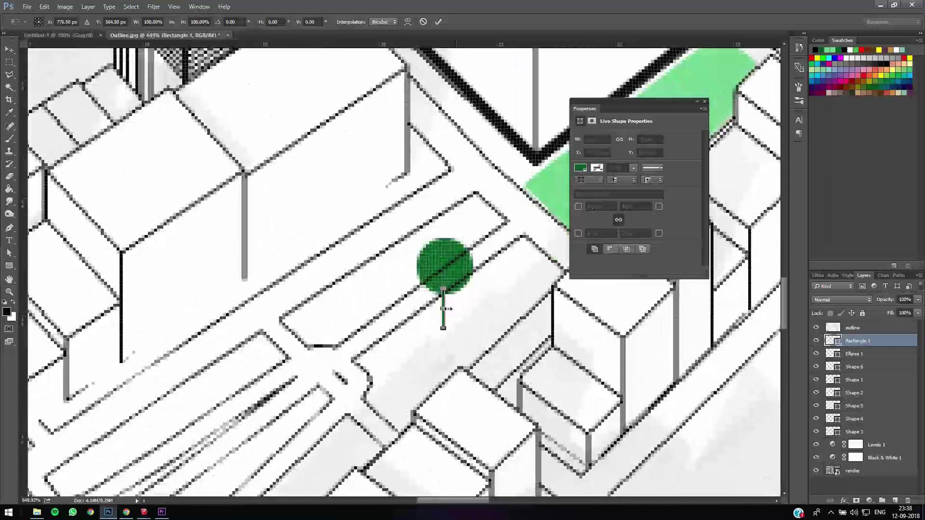
left_click_drag(448, 308, 453, 309)
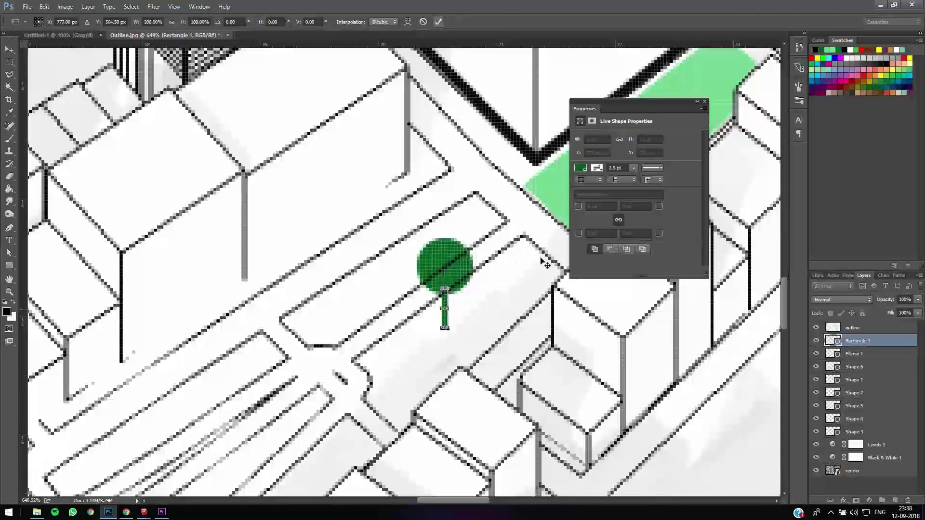
key("Return")
Group the canopy (Ellipse 1) and trunk (Rectangle 1) into a single tree group
key("alt+shift+bracketleft")
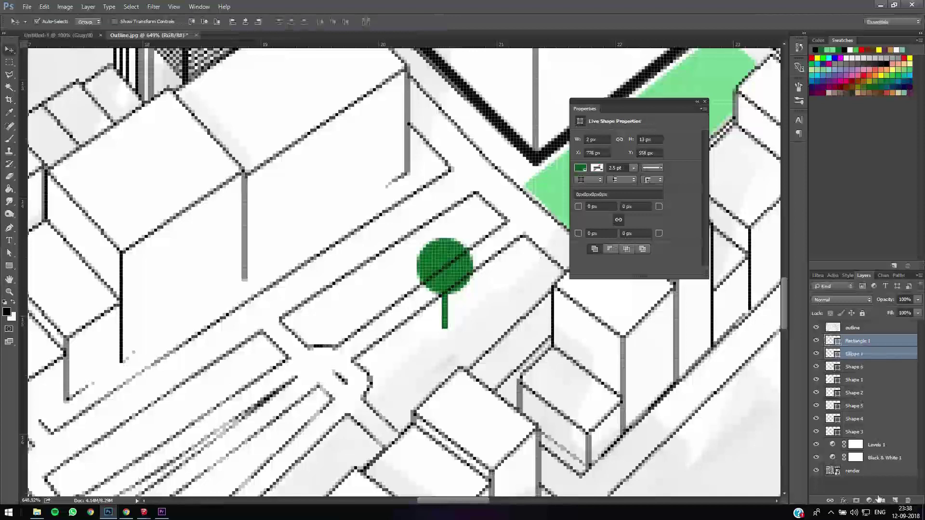
left_click(882, 500)
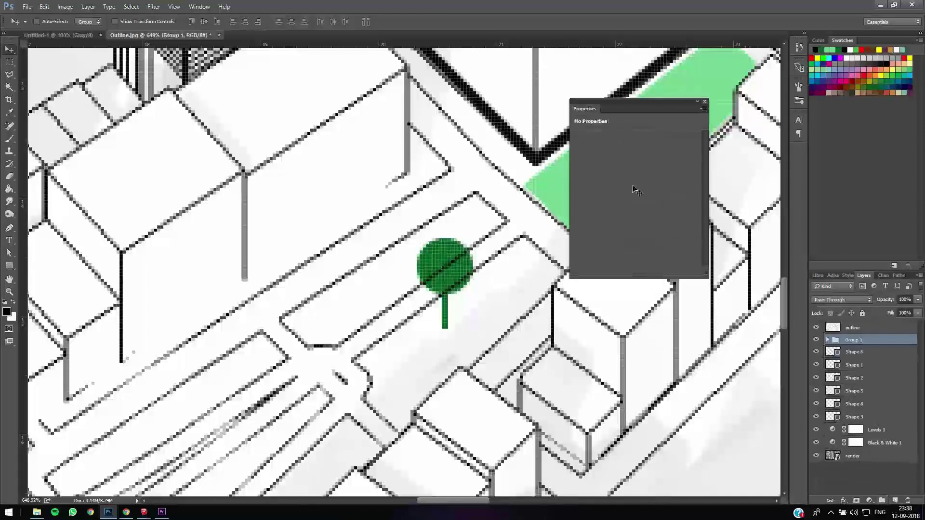
left_click(445, 288)
scroll(448, 290, "down", 3, "alt")
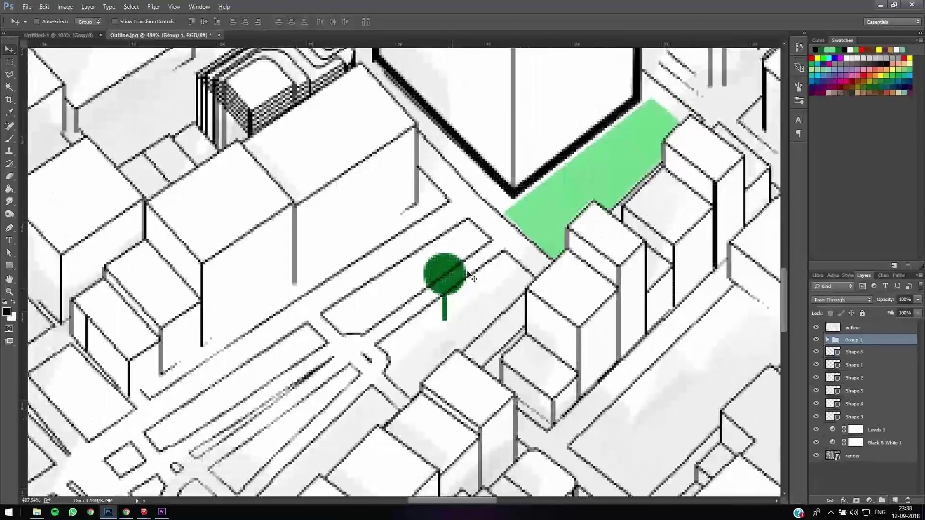
Move the tree group onto the green strip at the tower base
left_click_drag(468, 273, 530, 189, "ctrl")
key("ctrl+t")
key("Return")
scroll(529, 189, "down", 6, "alt")
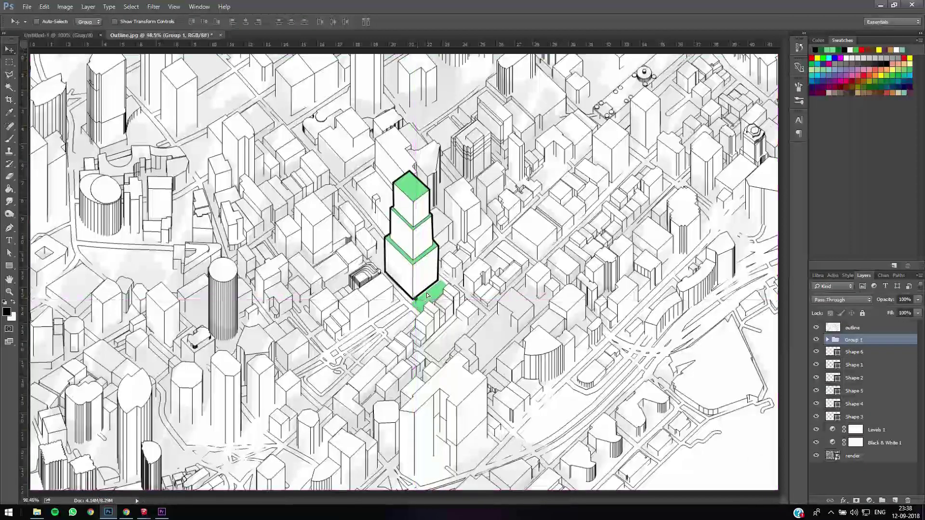
left_click_drag(427, 295, 449, 286)
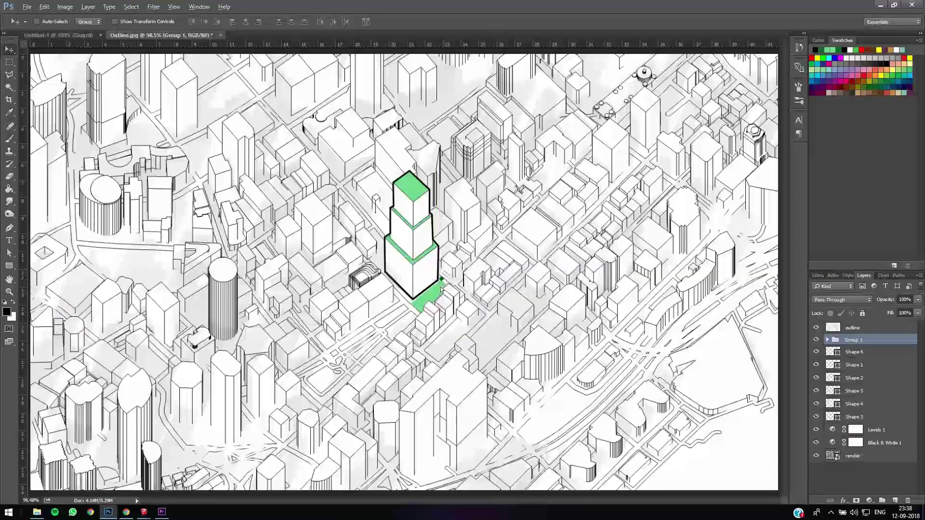
left_click_drag(441, 288, 415, 297)
scroll(415, 296, "up", 5, "alt")
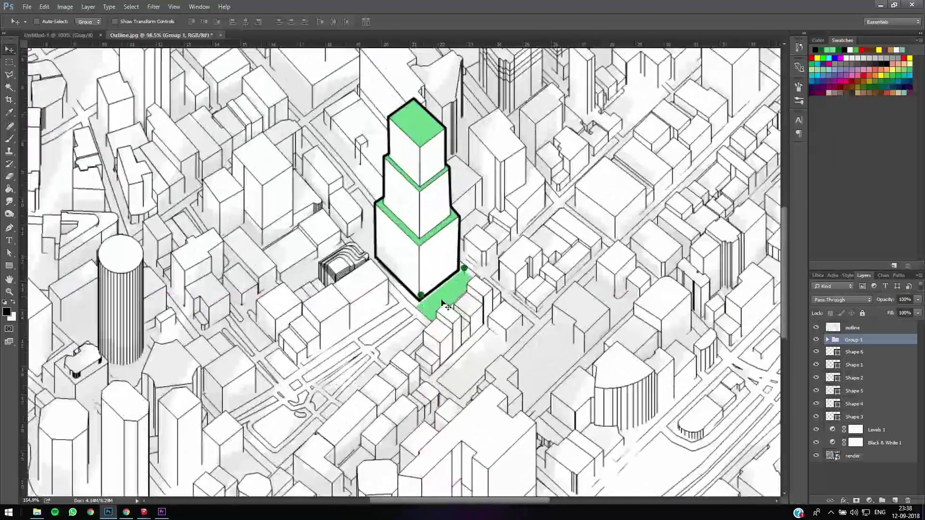
Alt-drag tree copies onto the green strip and down-left along the street
left_click_drag(441, 301, 406, 306, "alt")
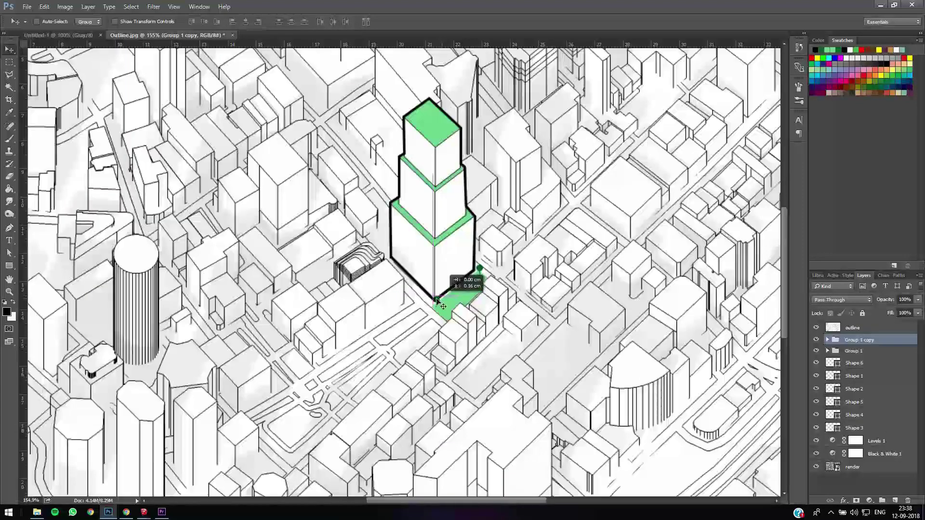
scroll(406, 307, "up", 5, "alt")
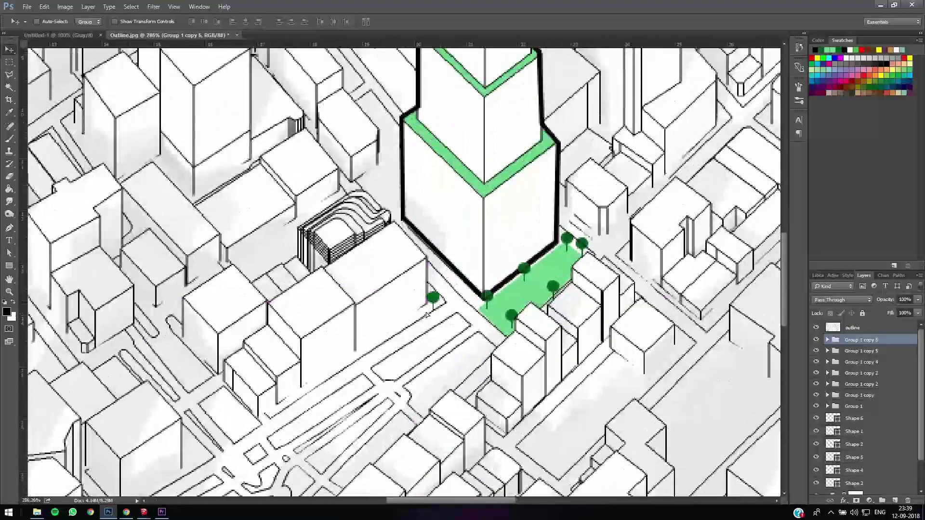
left_click_drag(426, 314, 308, 390, "alt")
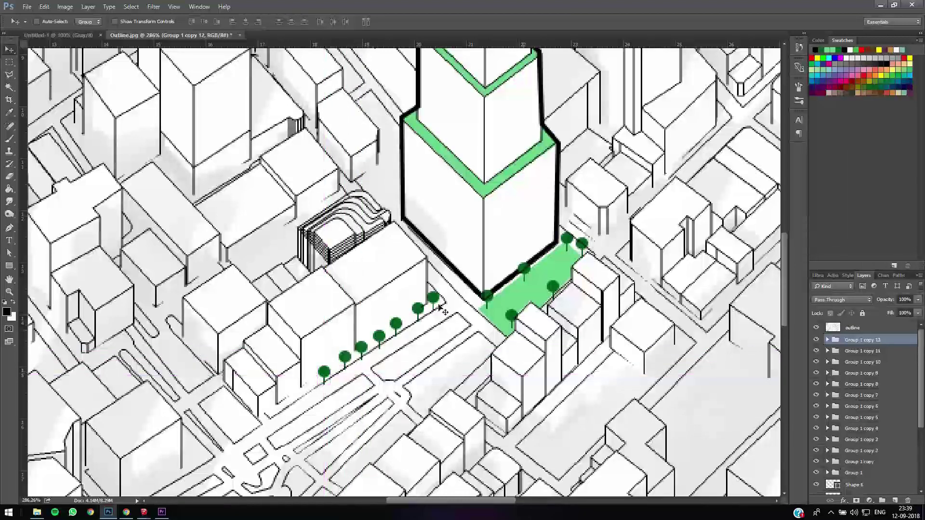
Outline a long closed strip shape along the street with the Pen tool
key("p")
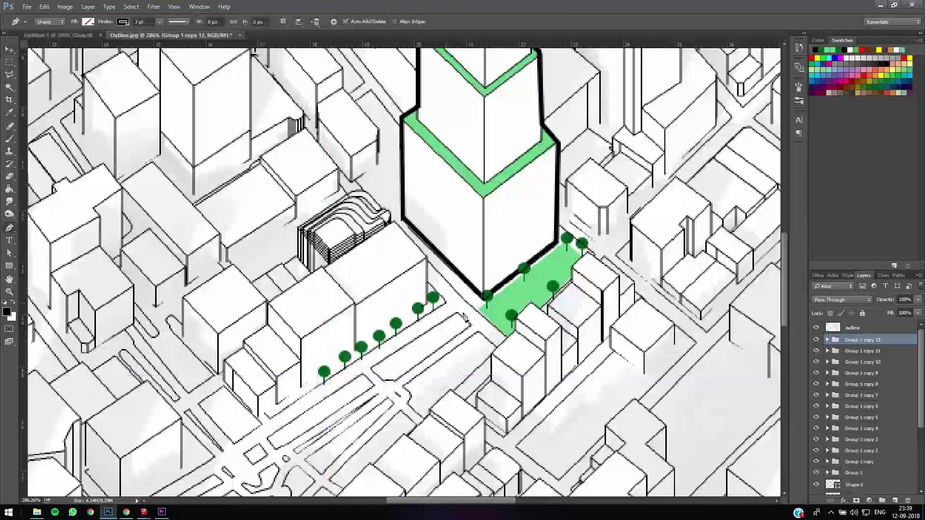
left_click(458, 317)
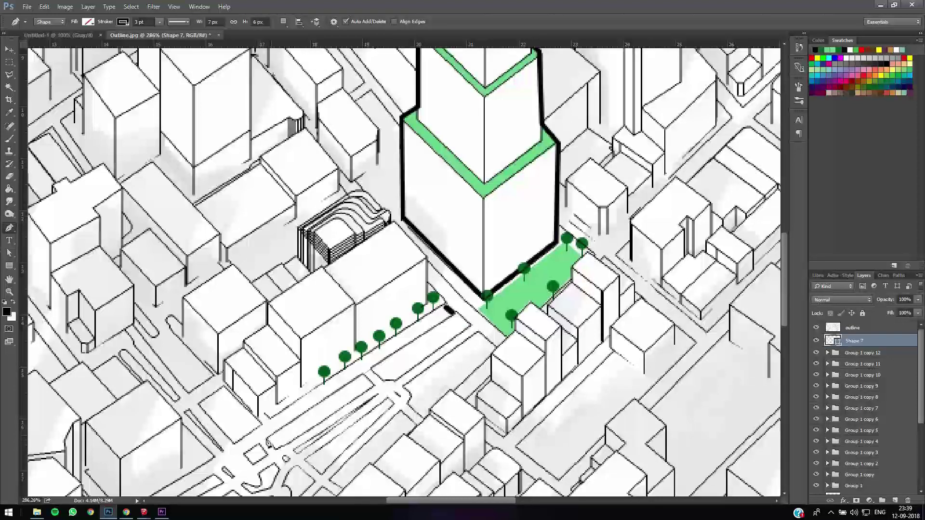
left_click(259, 433)
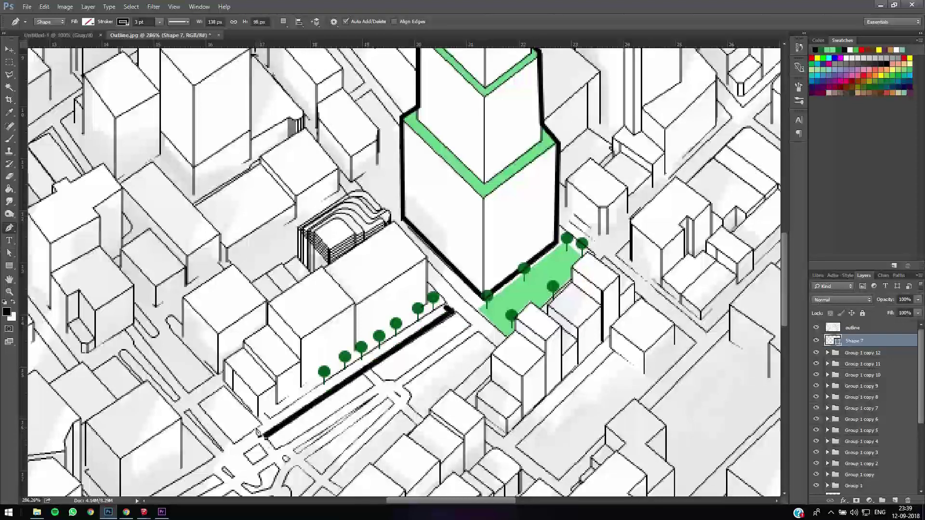
left_click(447, 311)
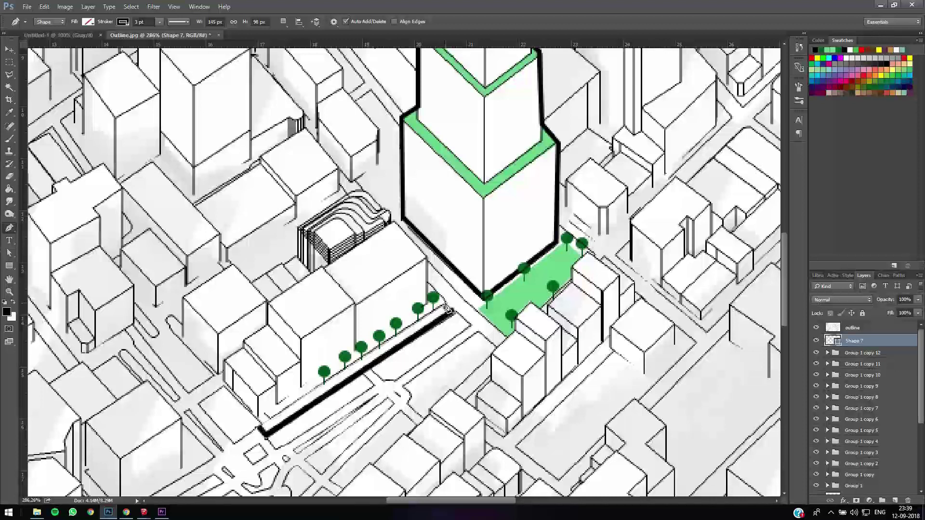
Fill the strip with the recent green and remove its outline stroke
key("a")
left_click(126, 21)
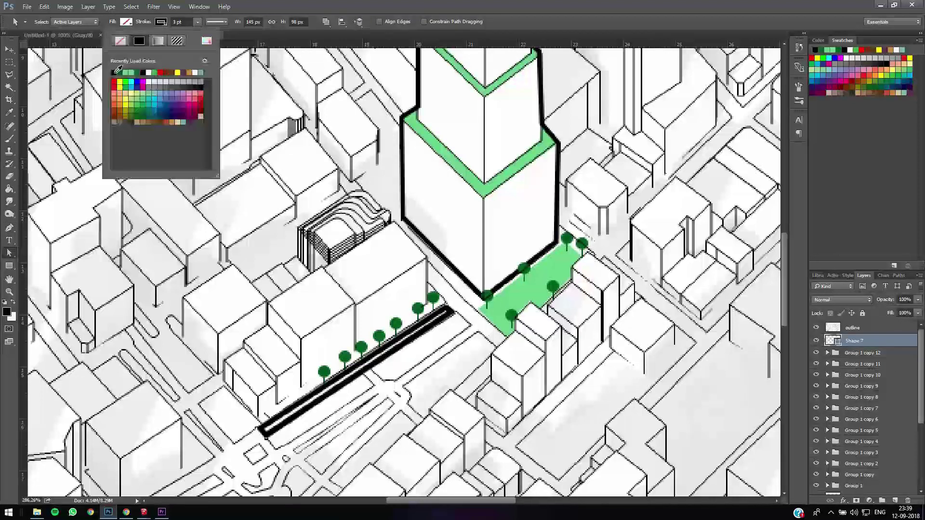
left_click(127, 21)
left_click(126, 21)
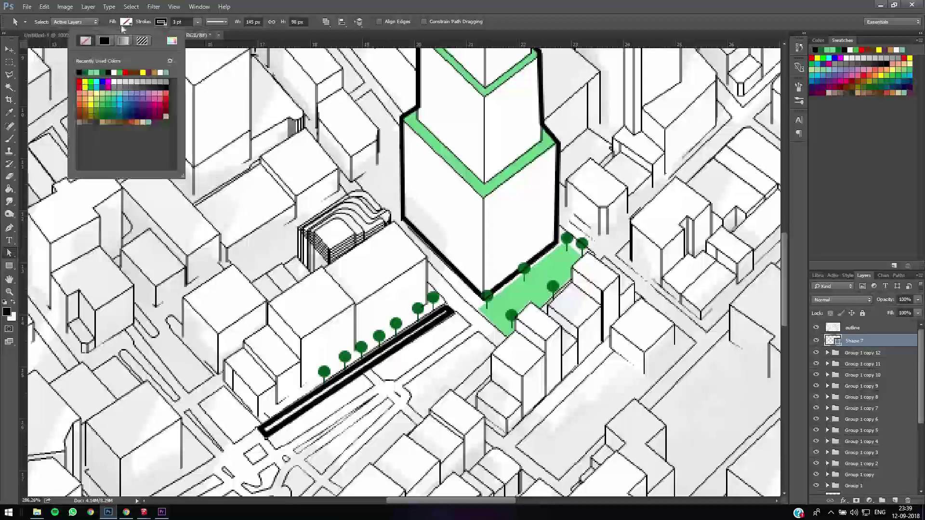
left_click(92, 73)
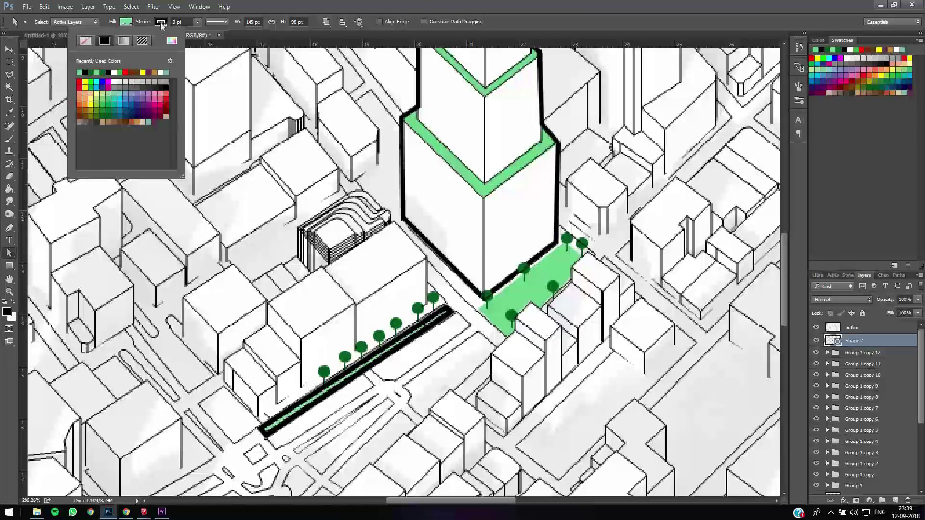
left_click(161, 22)
left_click(119, 41)
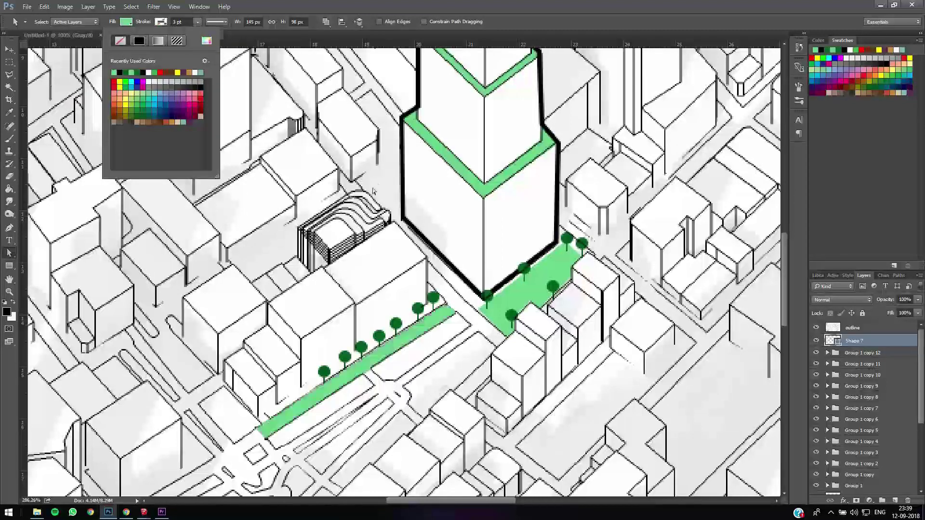
left_click(376, 183)
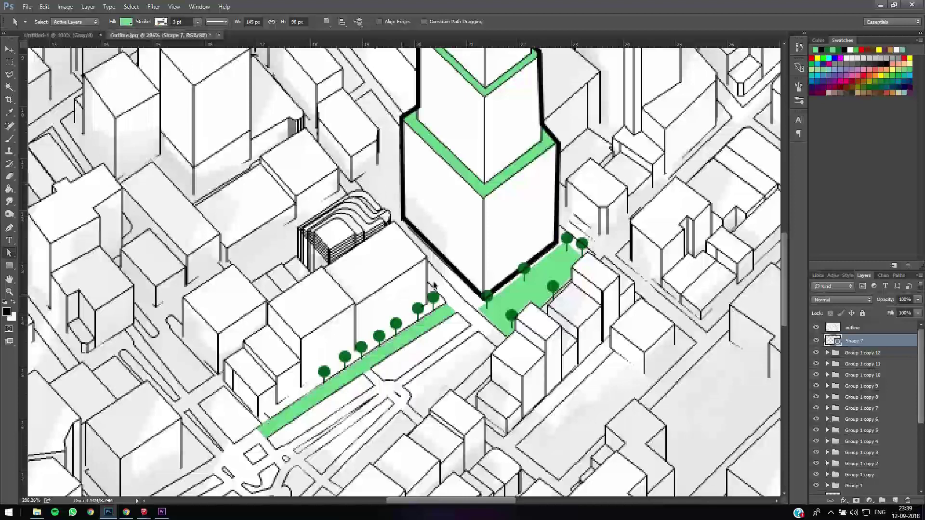
key("ctrl+0")
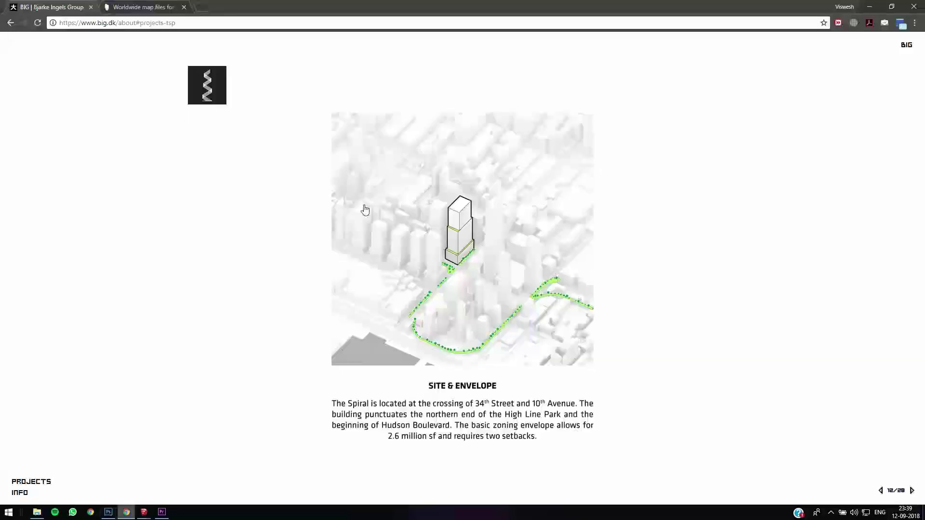
left_click(126, 512)
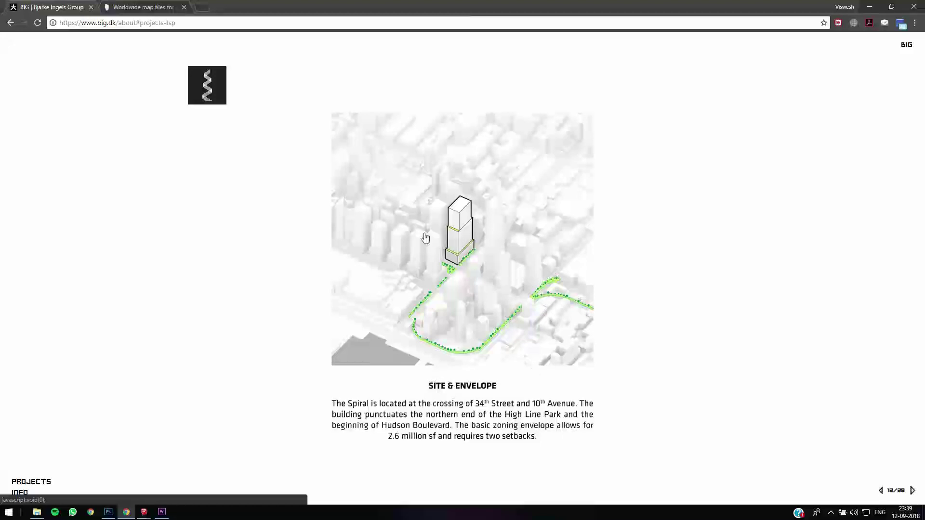
left_click(875, 10)
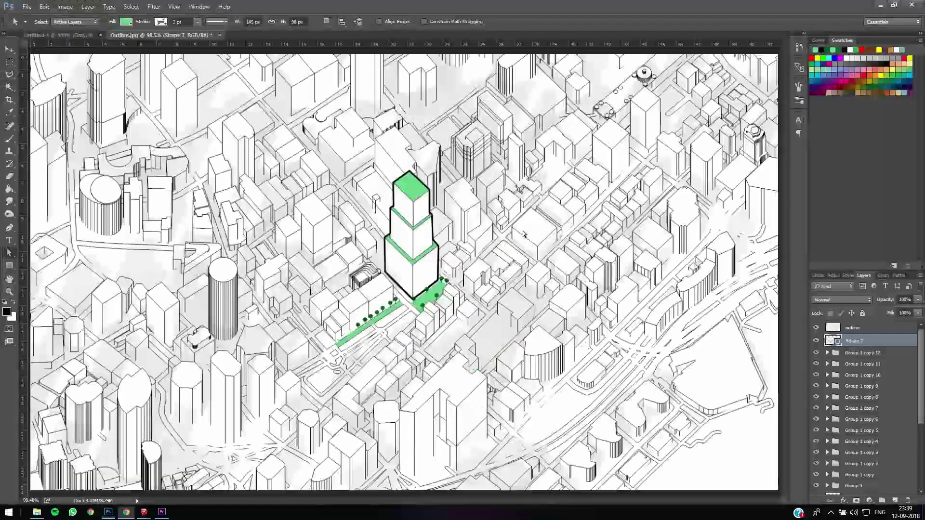
Crop the drawing to a 1:1 square centred on the tower and its green strips
key("c")
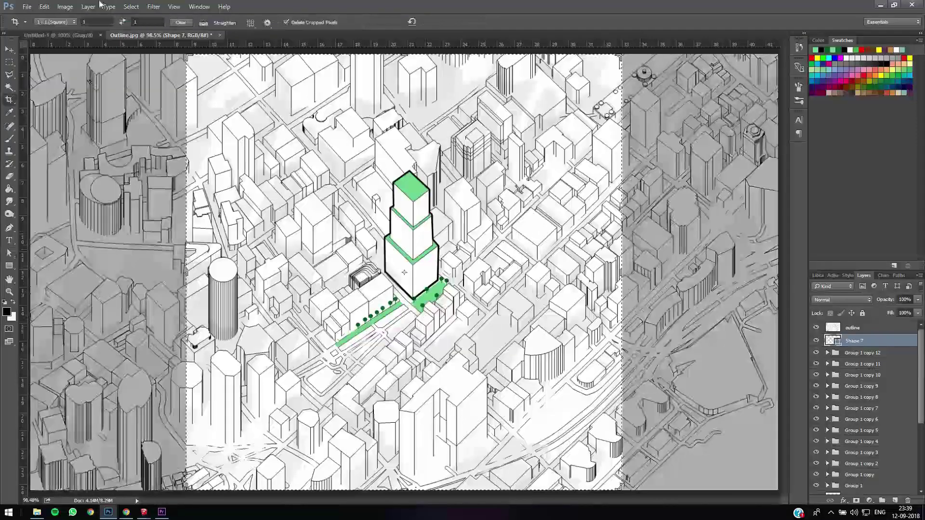
left_click(44, 21)
left_click(55, 53)
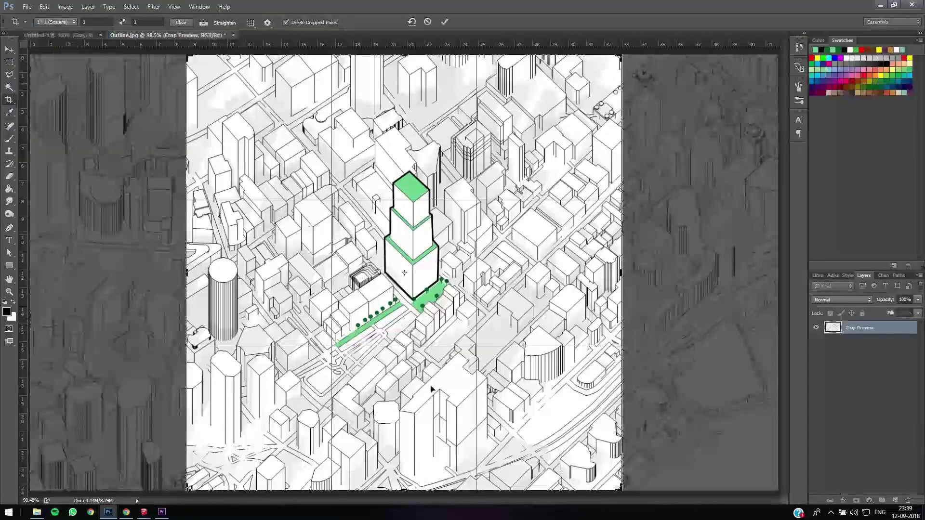
left_click_drag(619, 491, 610, 478)
left_click_drag(405, 289, 386, 292)
left_click_drag(249, 490, 249, 490)
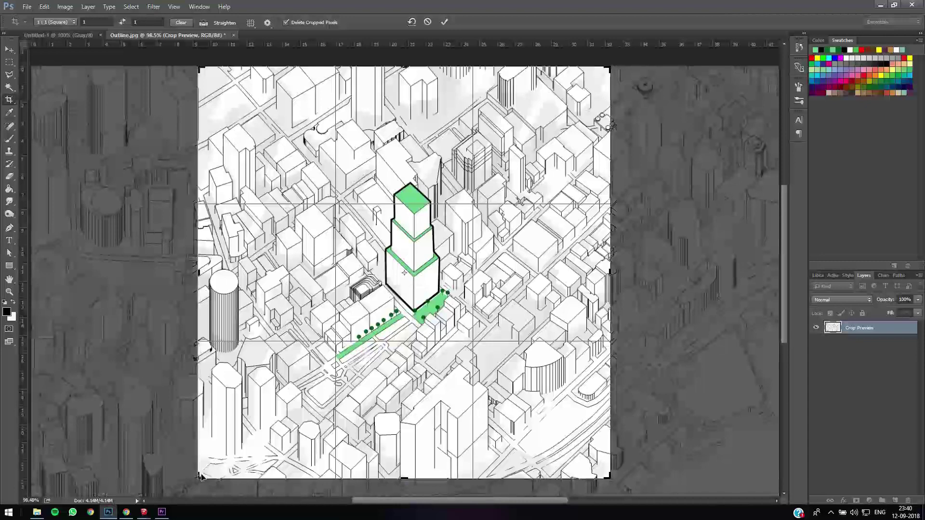
left_click_drag(199, 477, 216, 463)
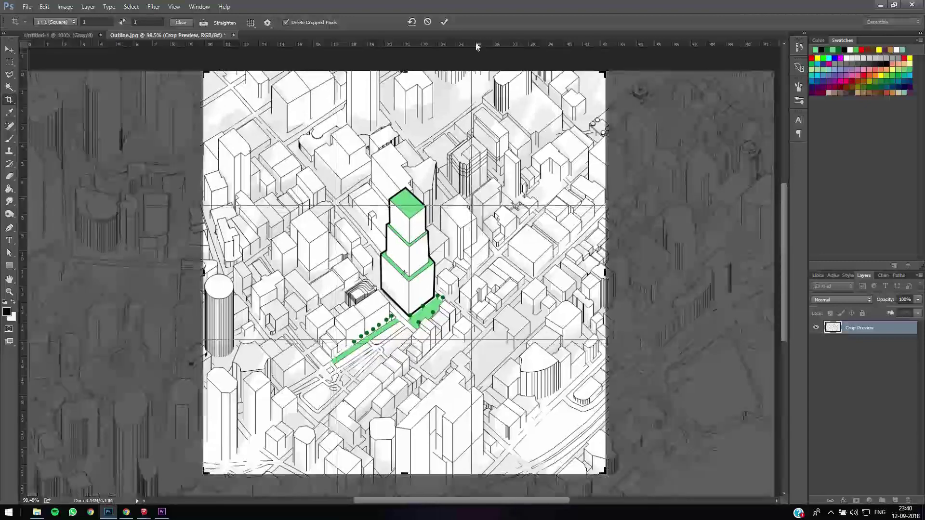
left_click(444, 23)
key("v")
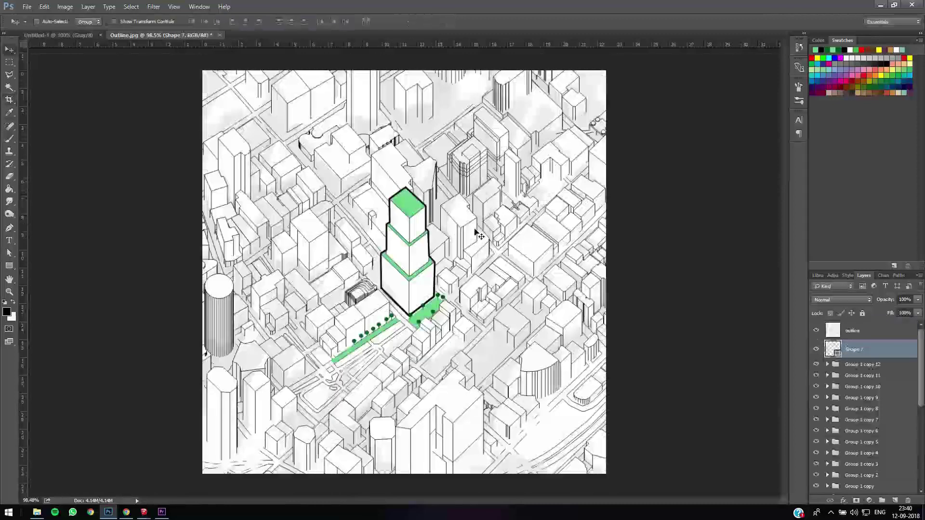